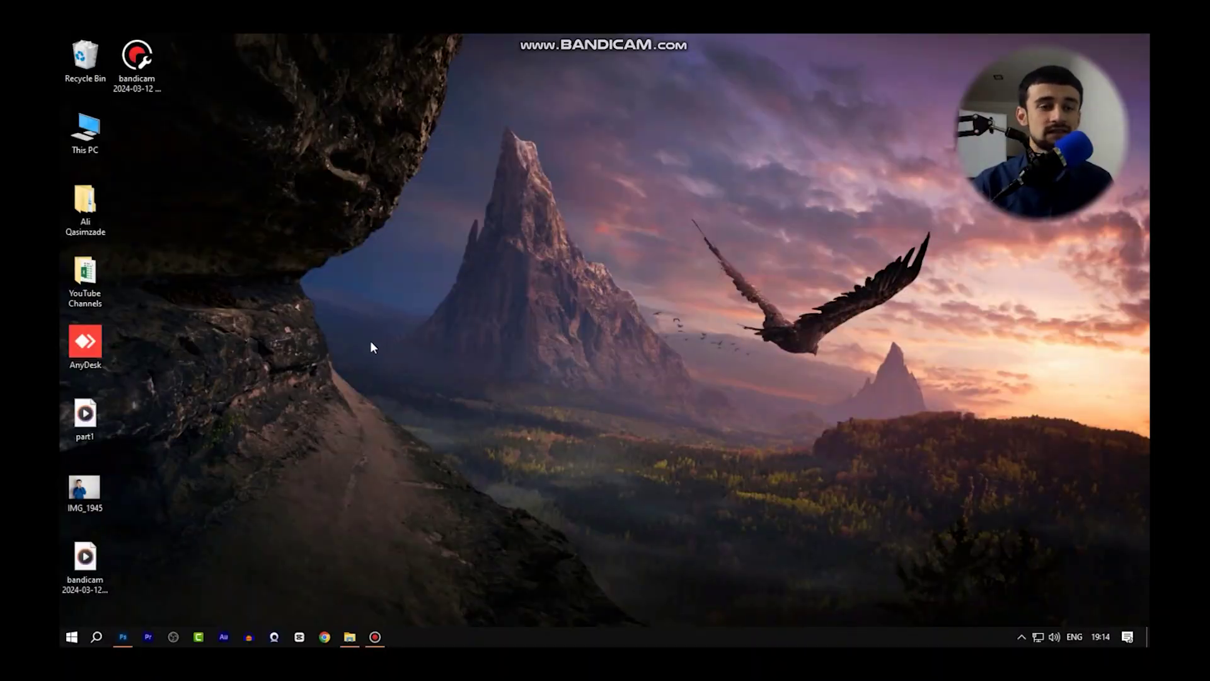
Create a blank white 1280×720 px document from the saved custom preset
left_click(118, 643)
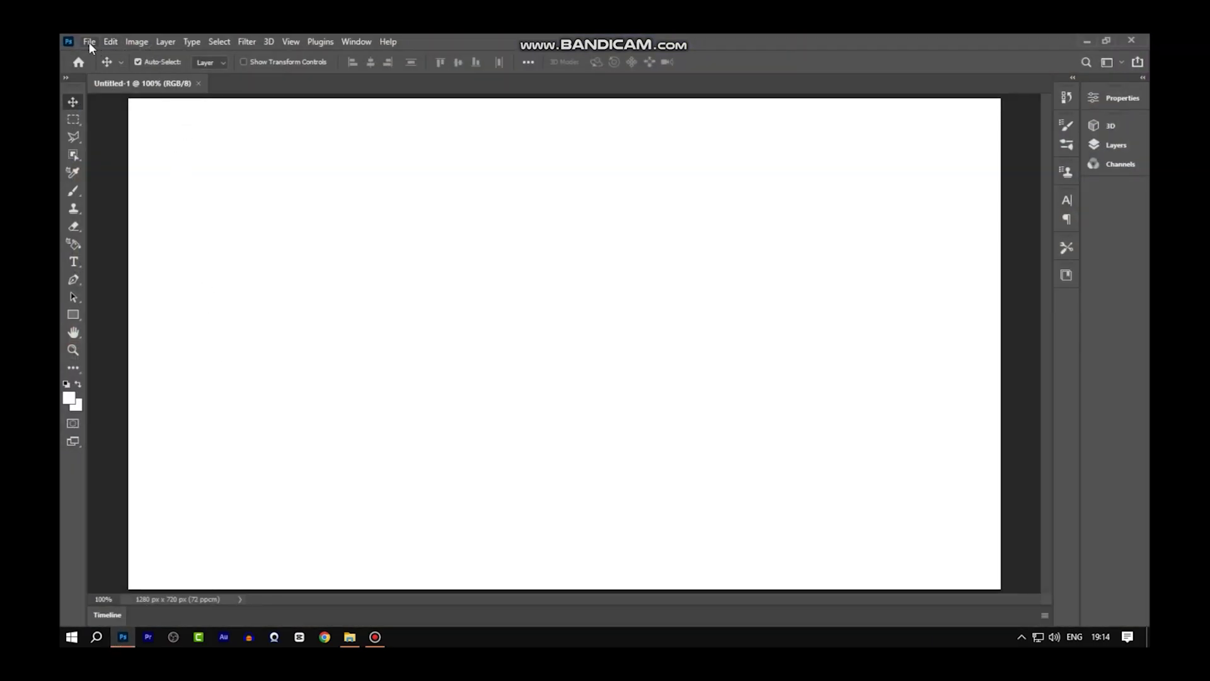
left_click(197, 83)
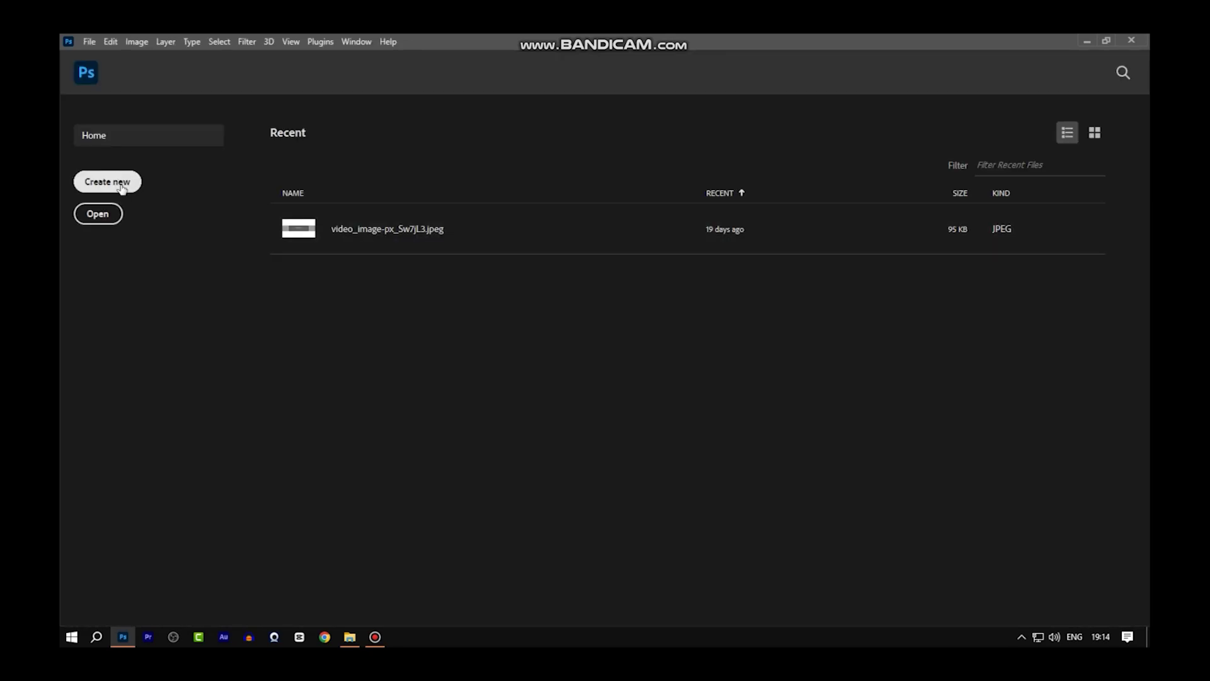
left_click(122, 187)
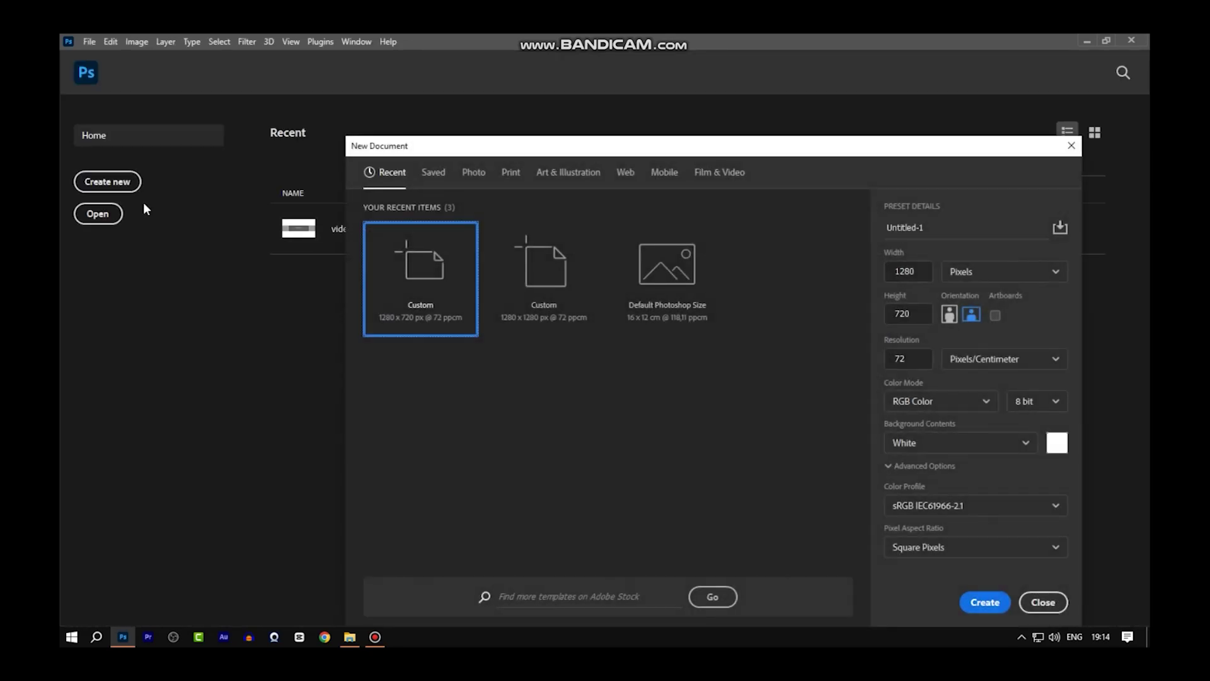
left_click(901, 279)
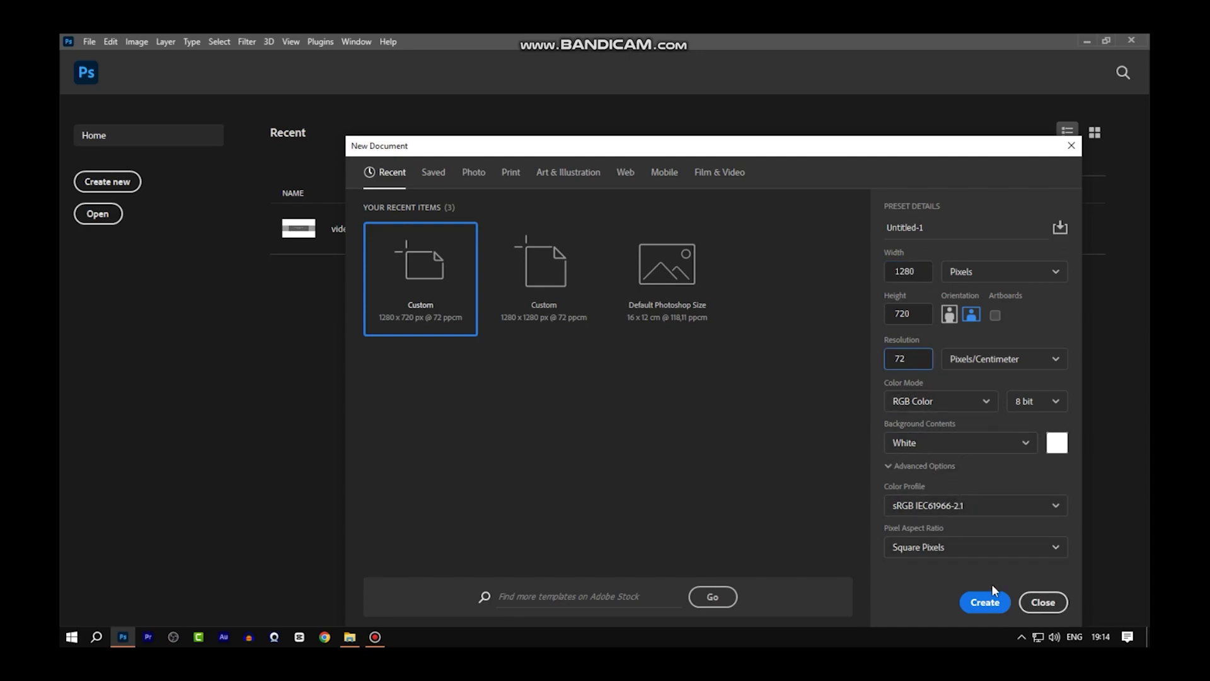
left_click(985, 603)
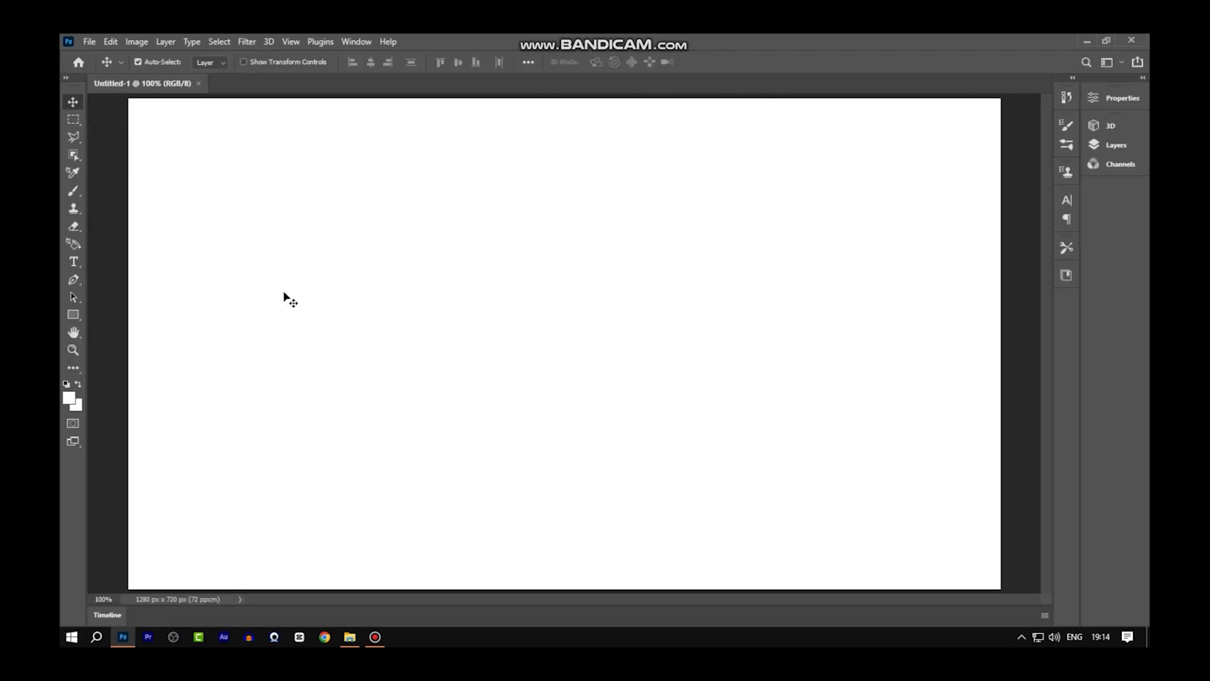
Zoom the blank 1280×720 canvas in and out with Alt+scroll
scroll(347, 302, "down", 1)
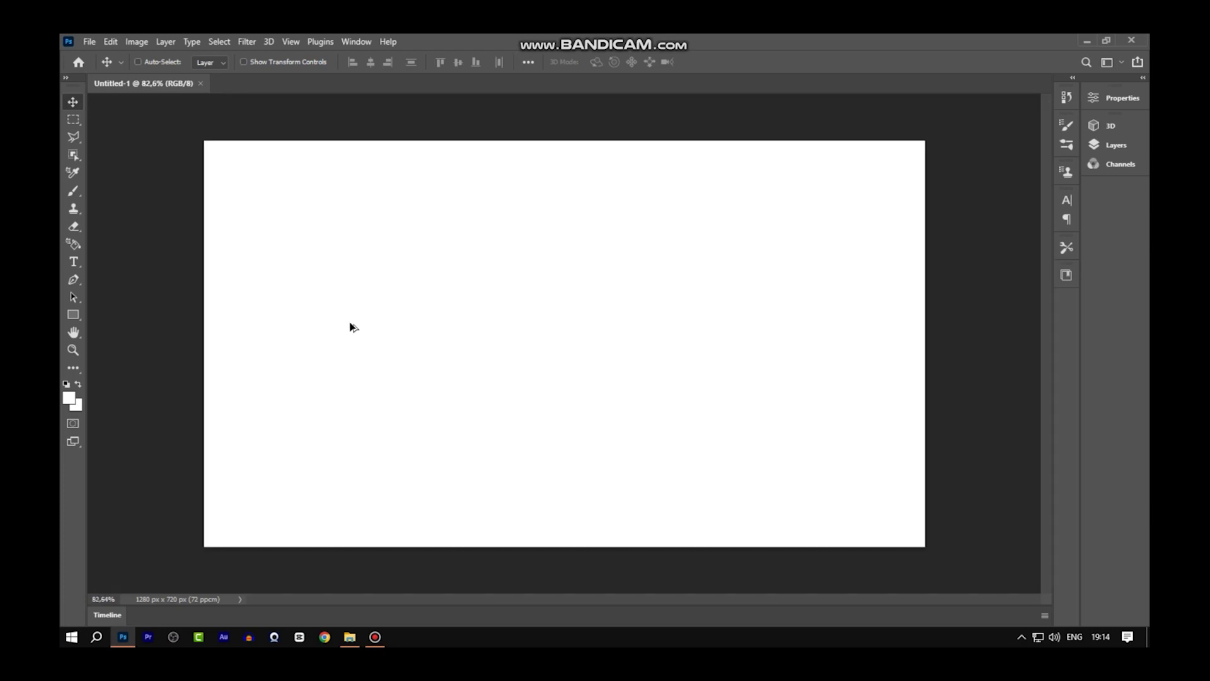
scroll(353, 325, "down", 1)
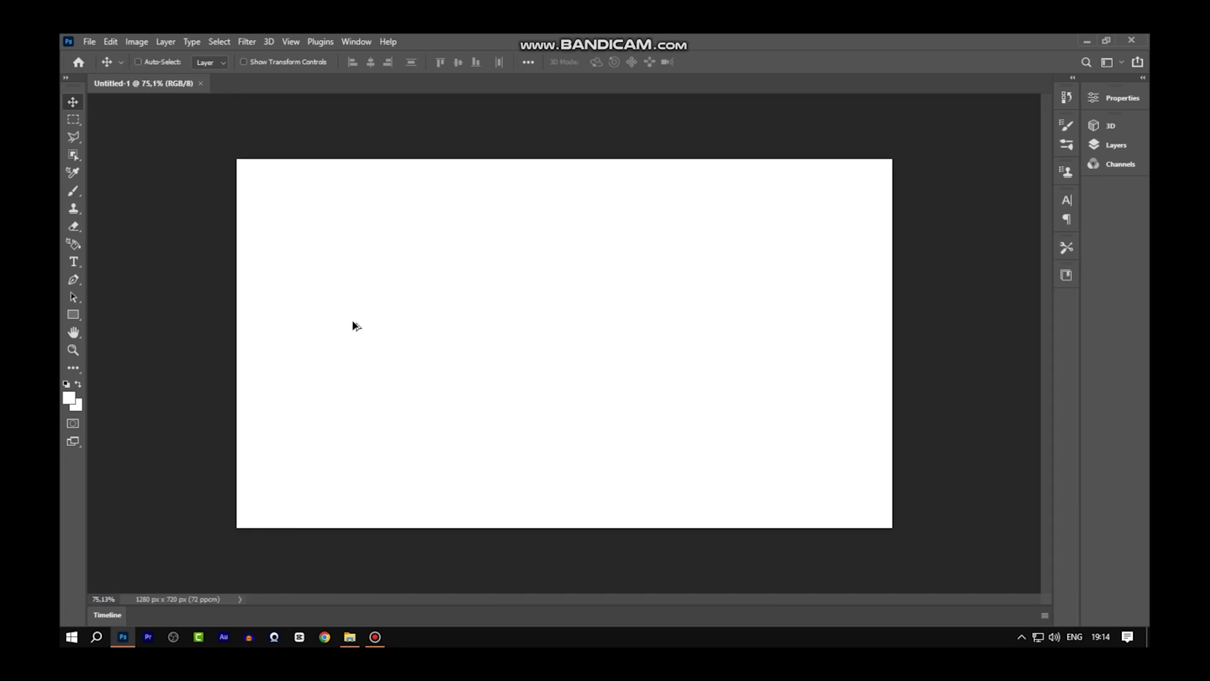
scroll(353, 325, "up", 1)
scroll(355, 325, "up", 1)
scroll(358, 323, "down", 3)
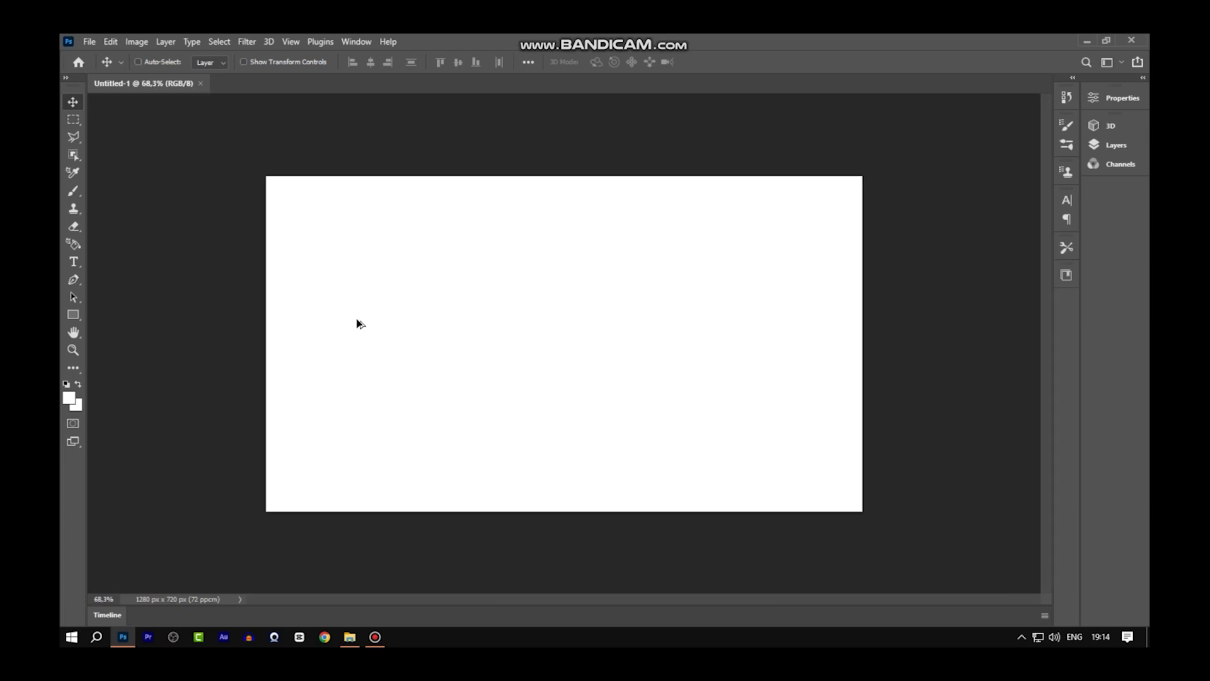
scroll(359, 323, "up", 3)
scroll(359, 324, "down", 3)
scroll(357, 327, "up", 3)
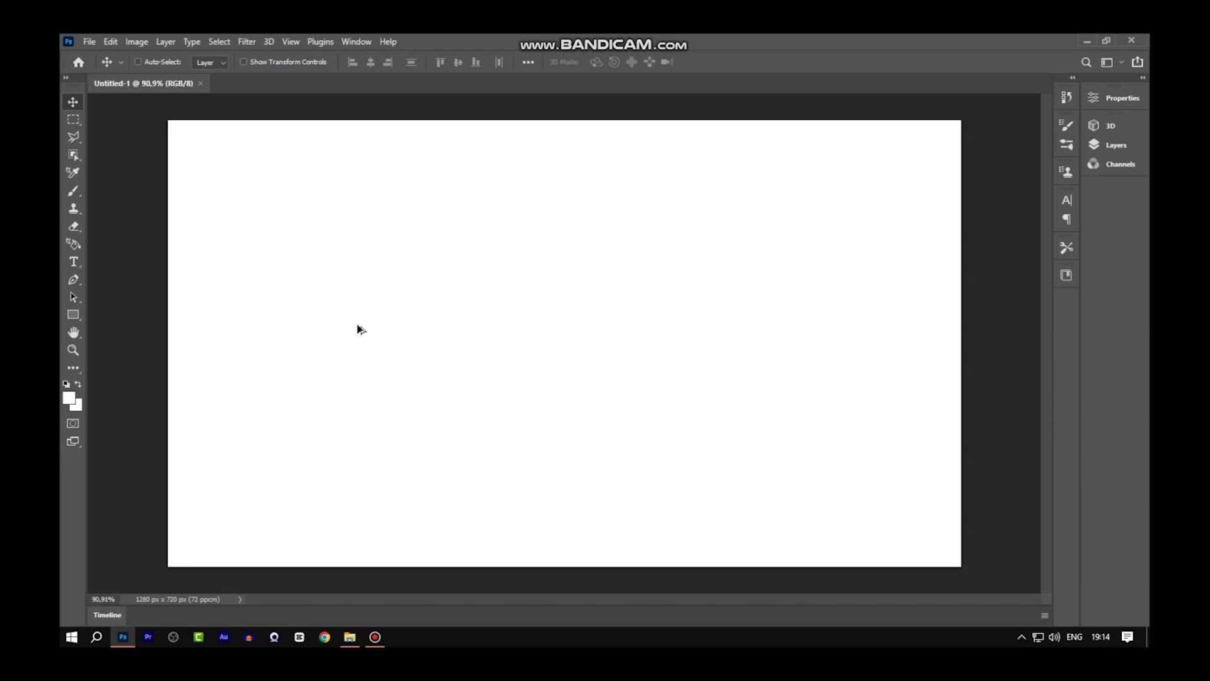
scroll(358, 334, "down", 4)
scroll(360, 339, "up", 1)
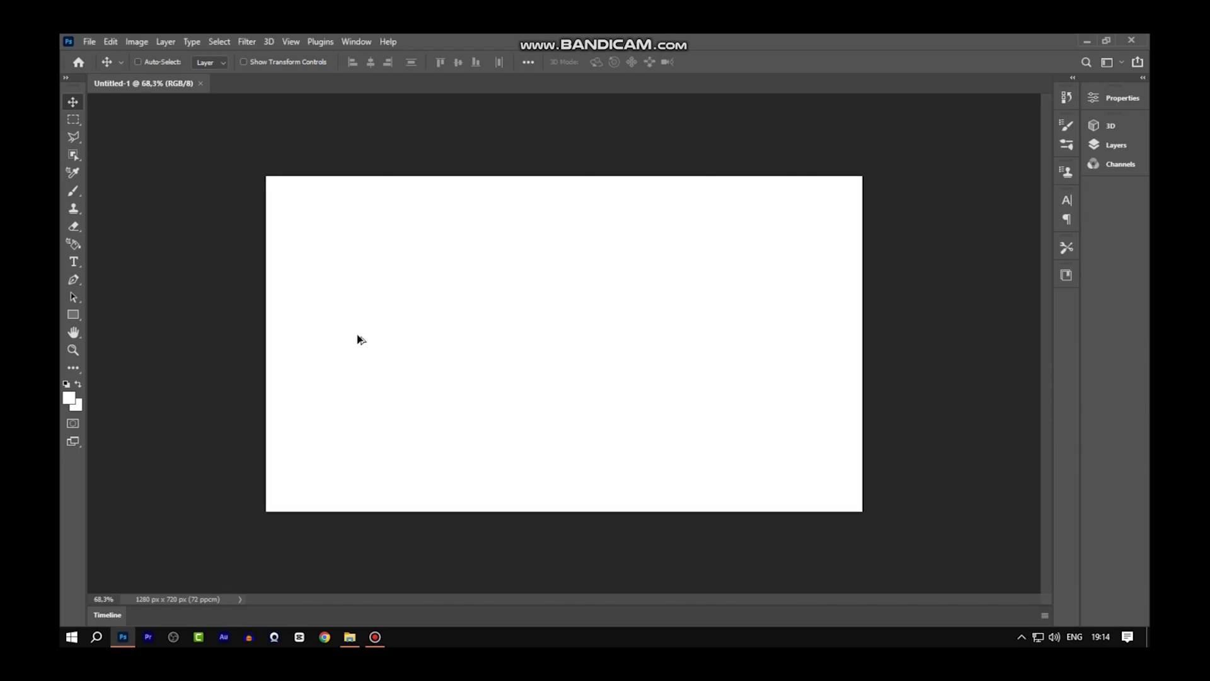
scroll(359, 341, "up", 1)
scroll(360, 343, "up", 1)
scroll(360, 342, "up", 1)
scroll(360, 342, "down", 1)
scroll(360, 341, "down", 1)
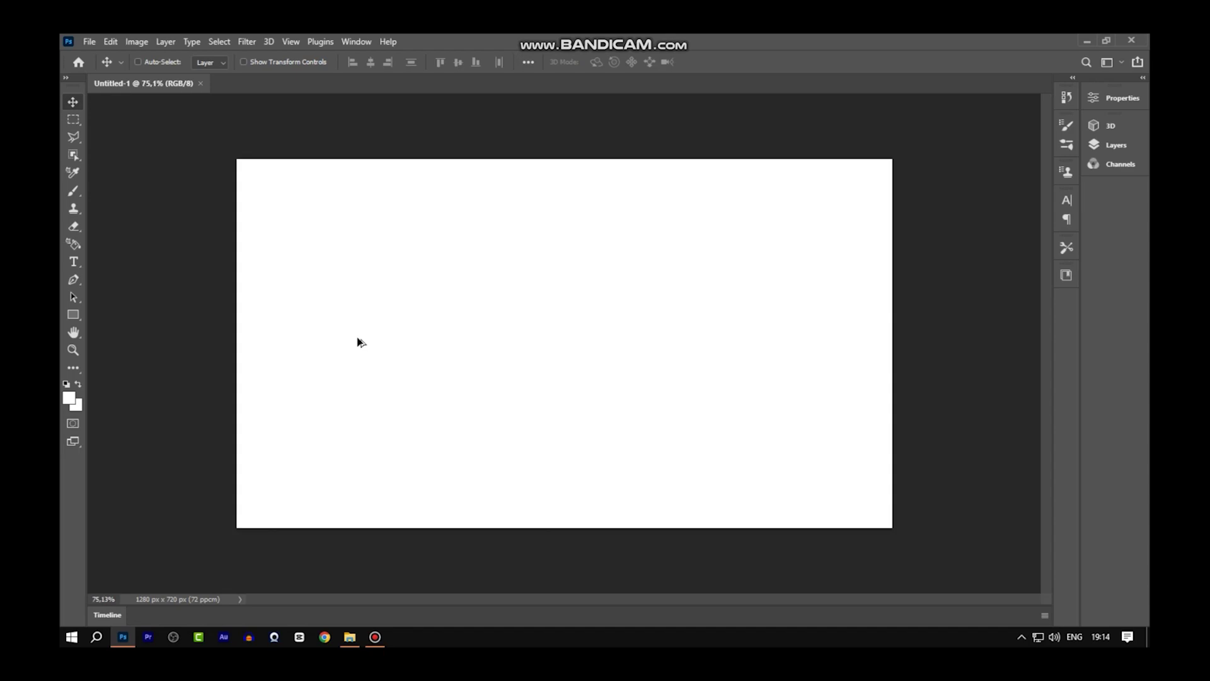
scroll(361, 341, "up", 2)
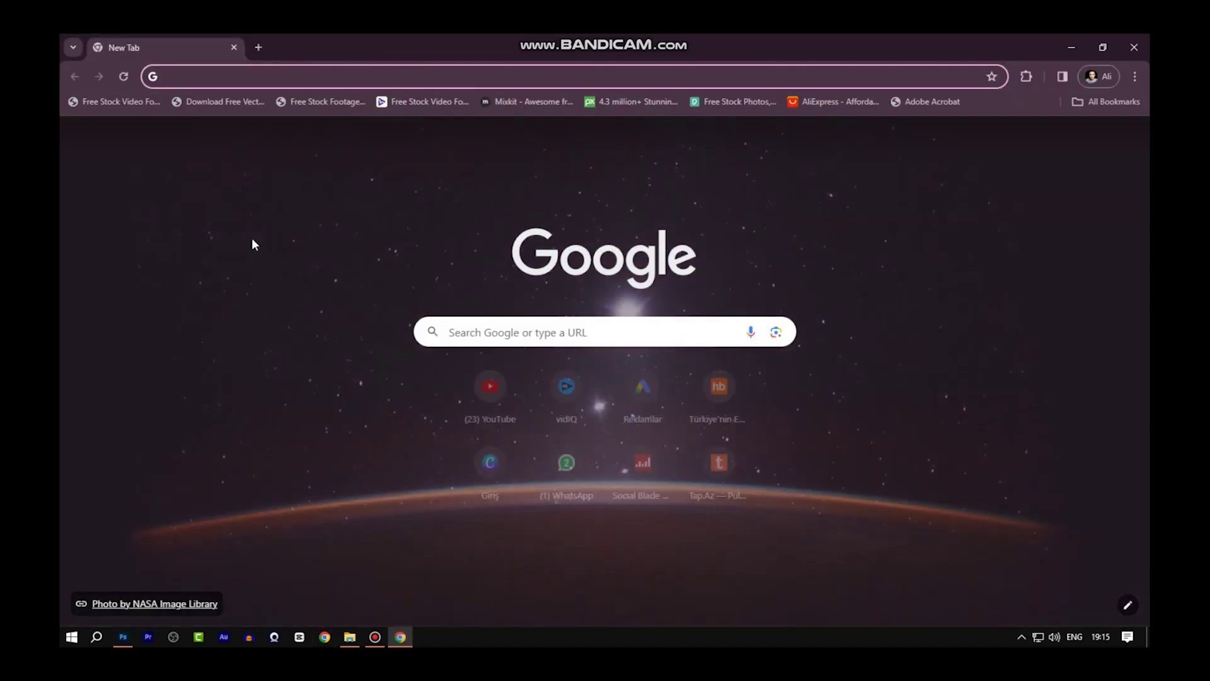
Go to canva.com and search templates for 'youtube video kapak'
type("canva")
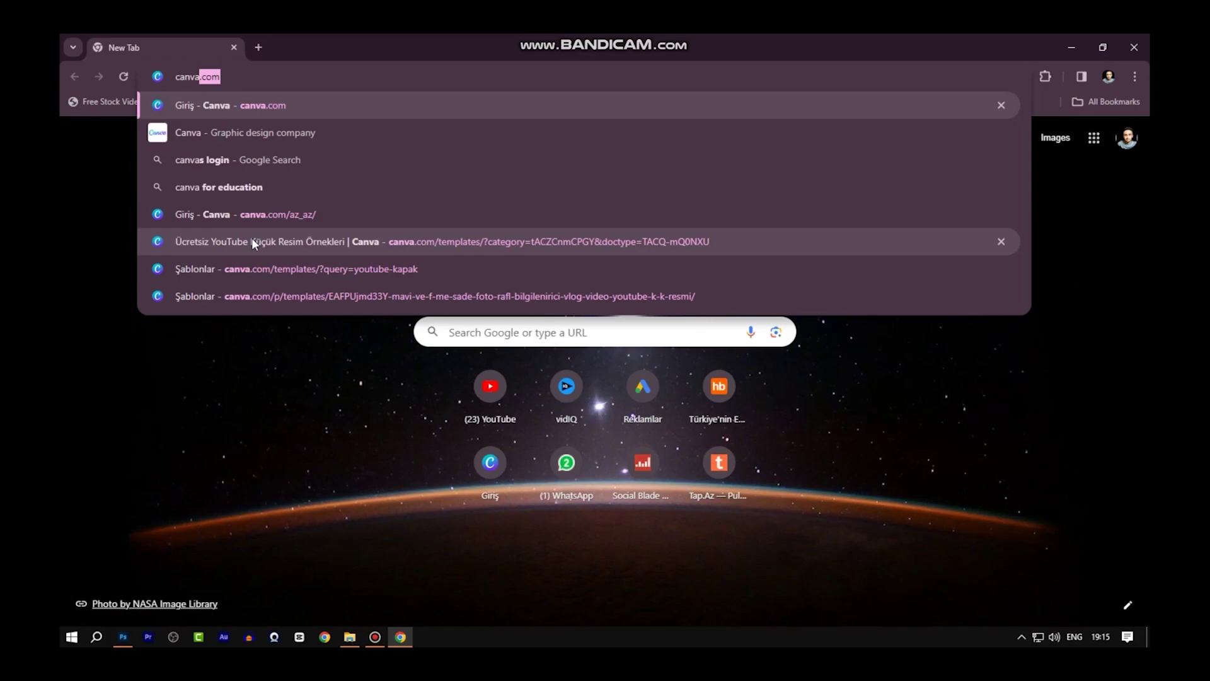
key("Return")
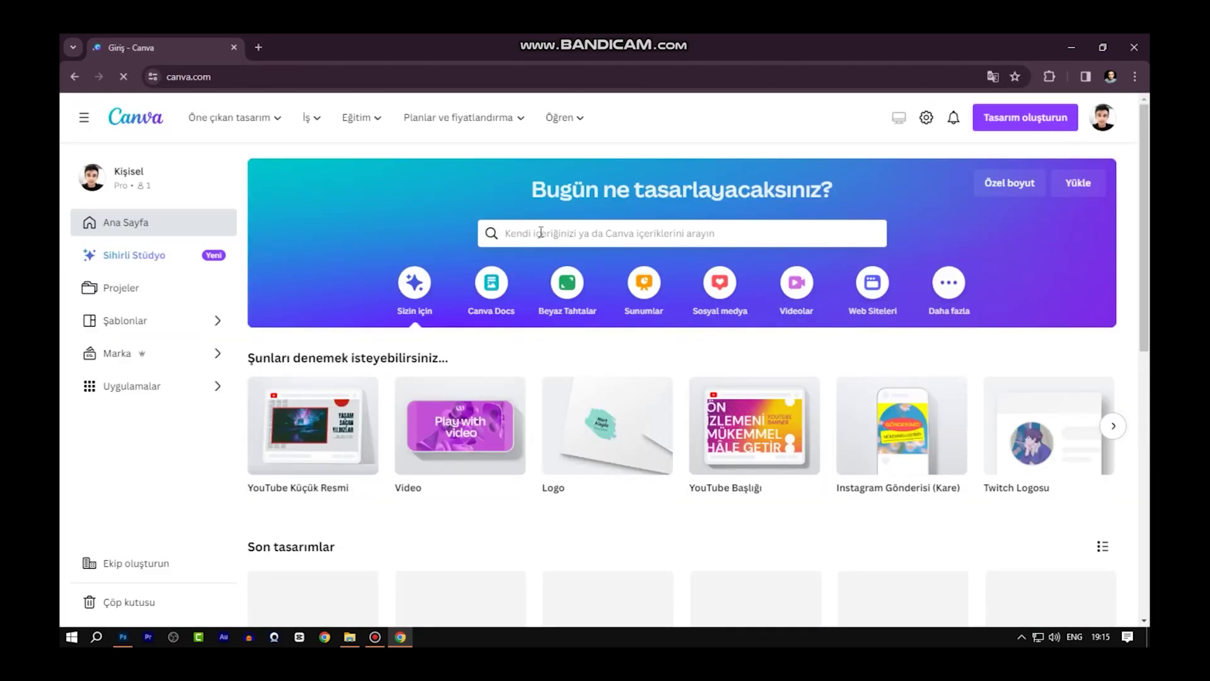
left_click(541, 233)
type("youtu")
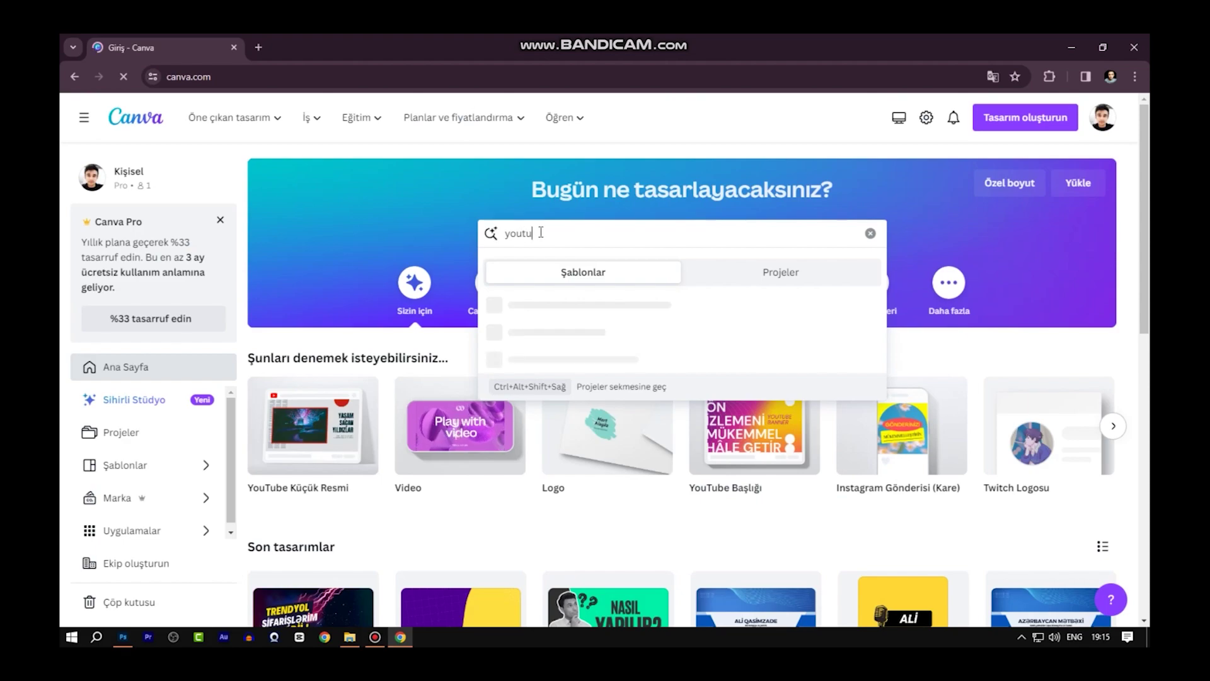
type("be kapa")
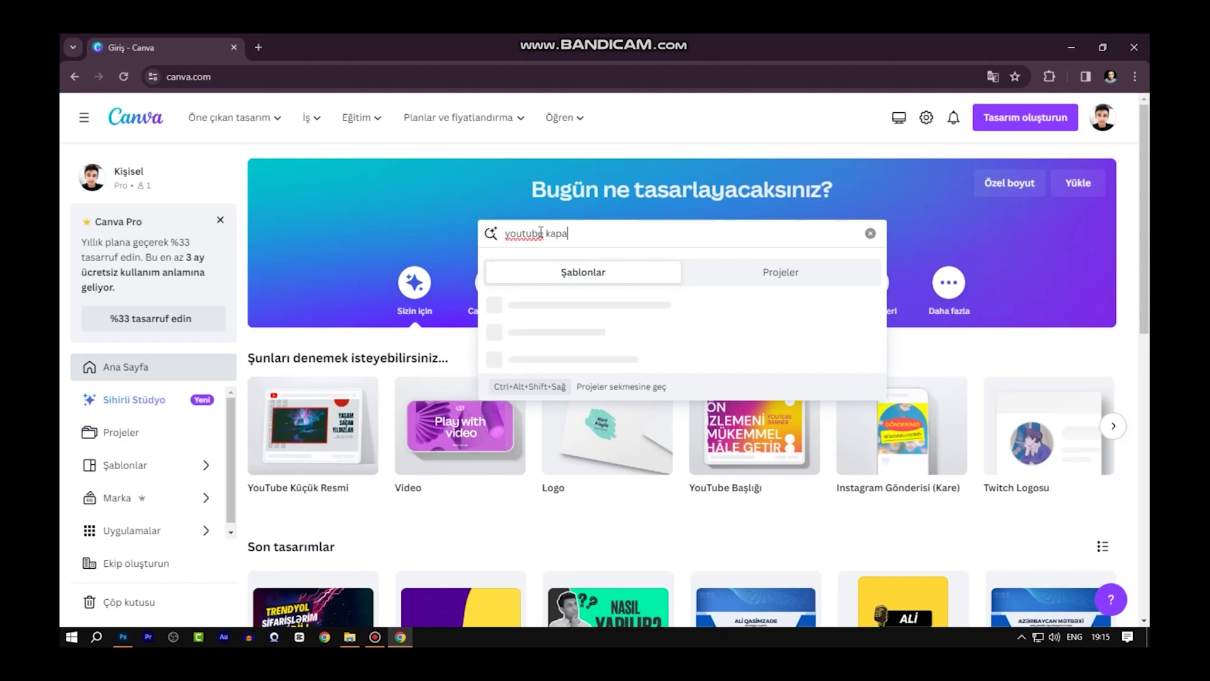
type("k")
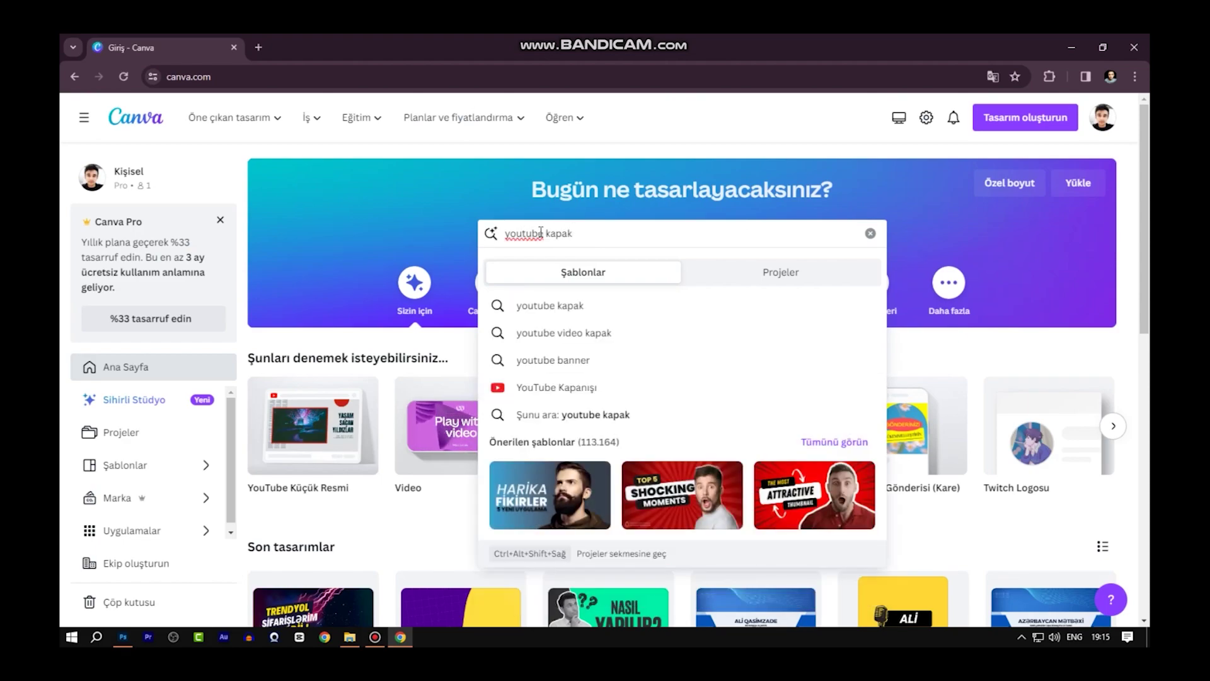
left_click(555, 332)
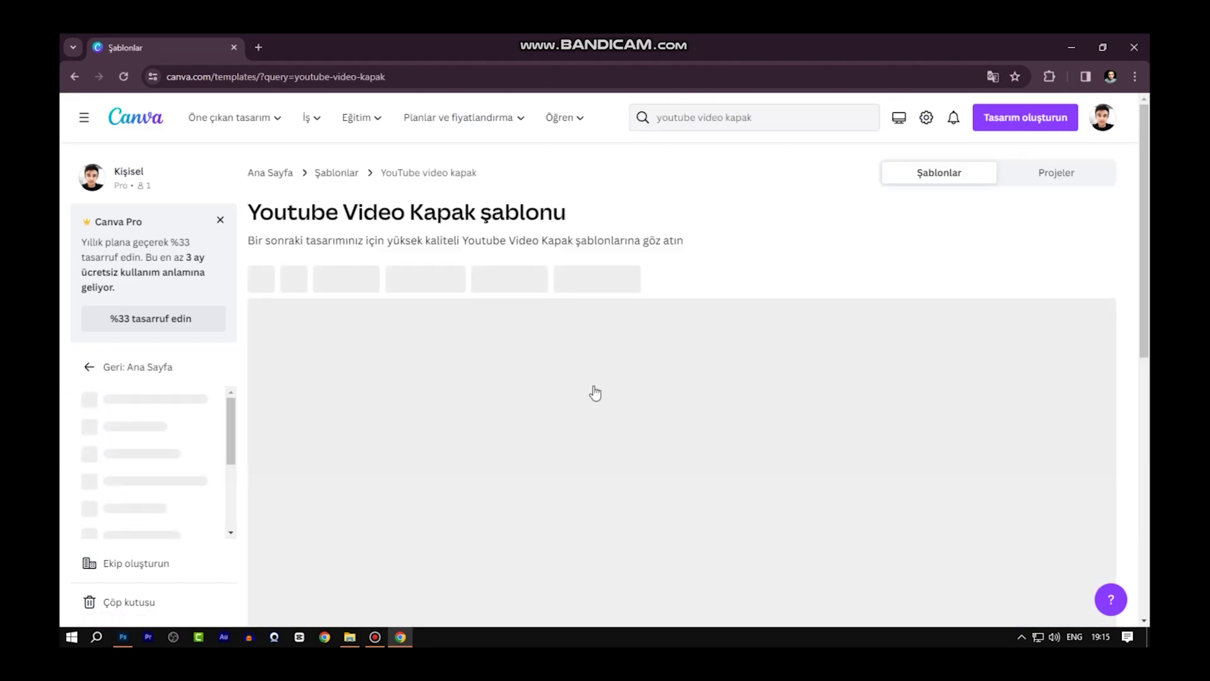
Browse the results and open the HARIKA FİKİRLER bearded-man template preview
scroll(544, 431, "down", 3)
scroll(607, 463, "down", 1)
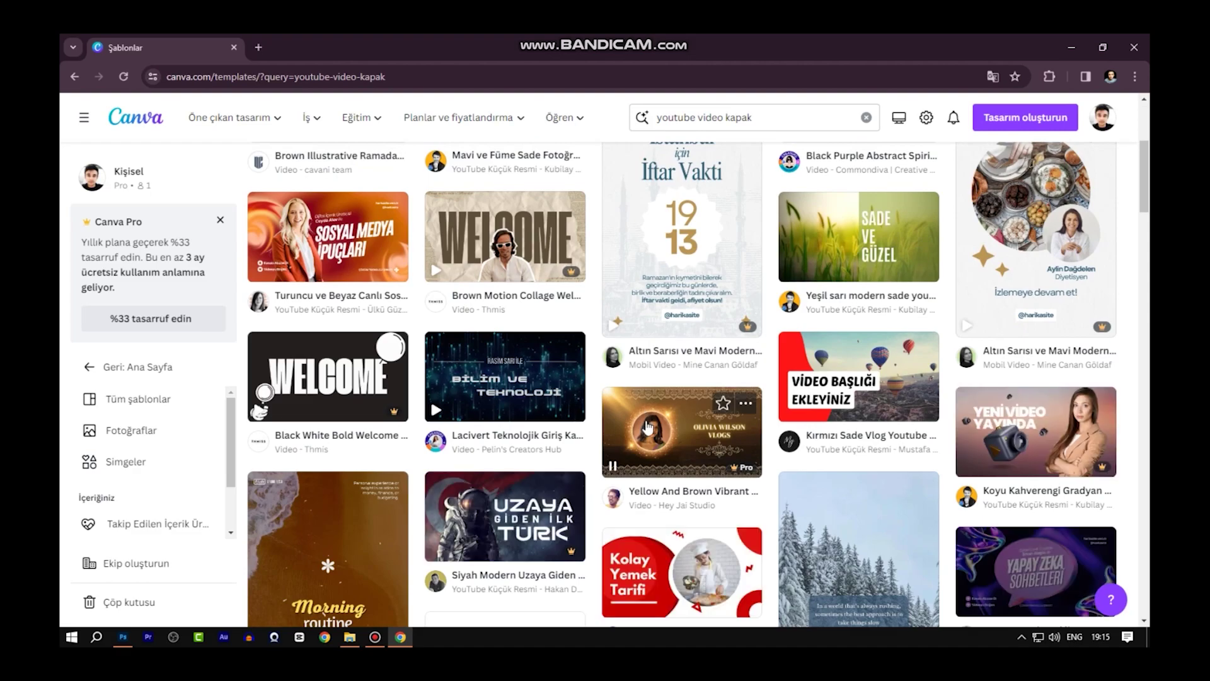
scroll(607, 453, "down", 4)
scroll(608, 441, "down", 5)
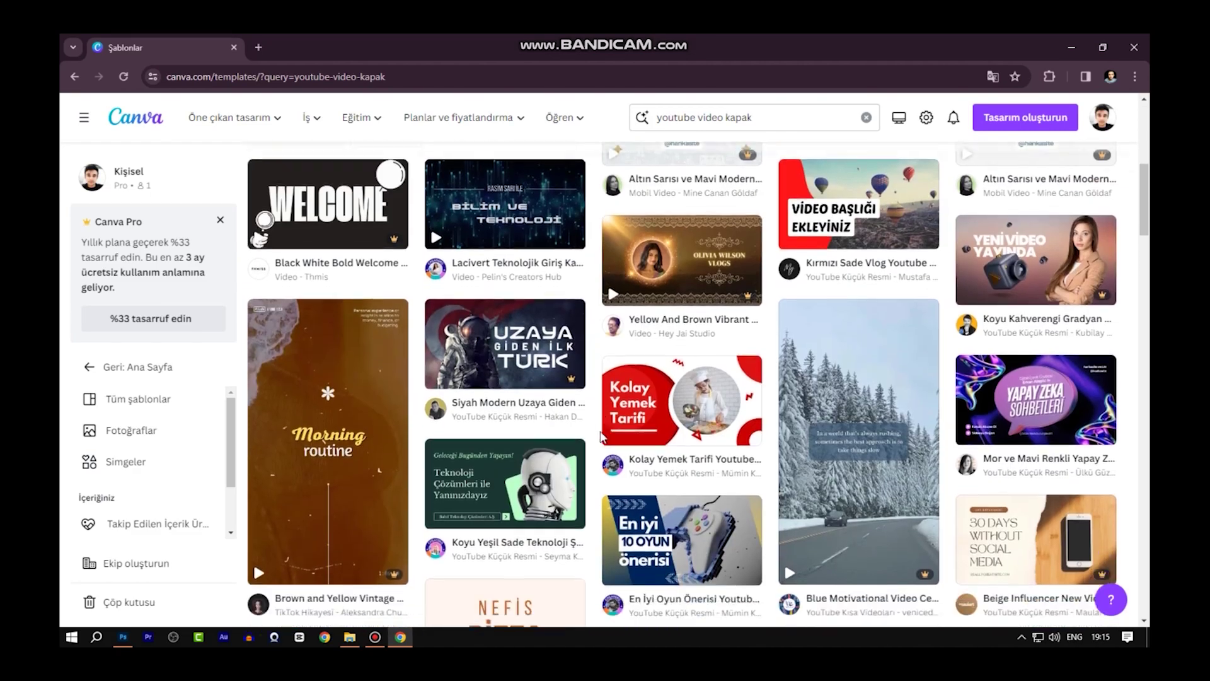
scroll(603, 435, "up", 8)
scroll(614, 432, "up", 3)
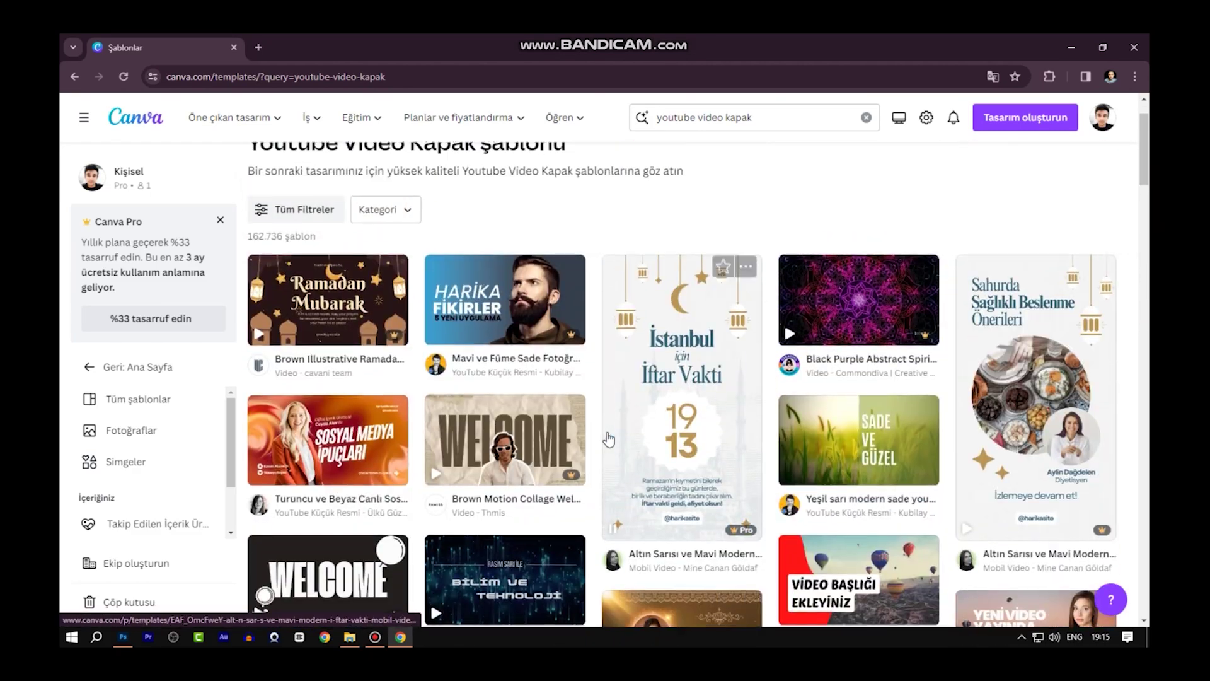
scroll(629, 427, "up", 1)
left_click(494, 354)
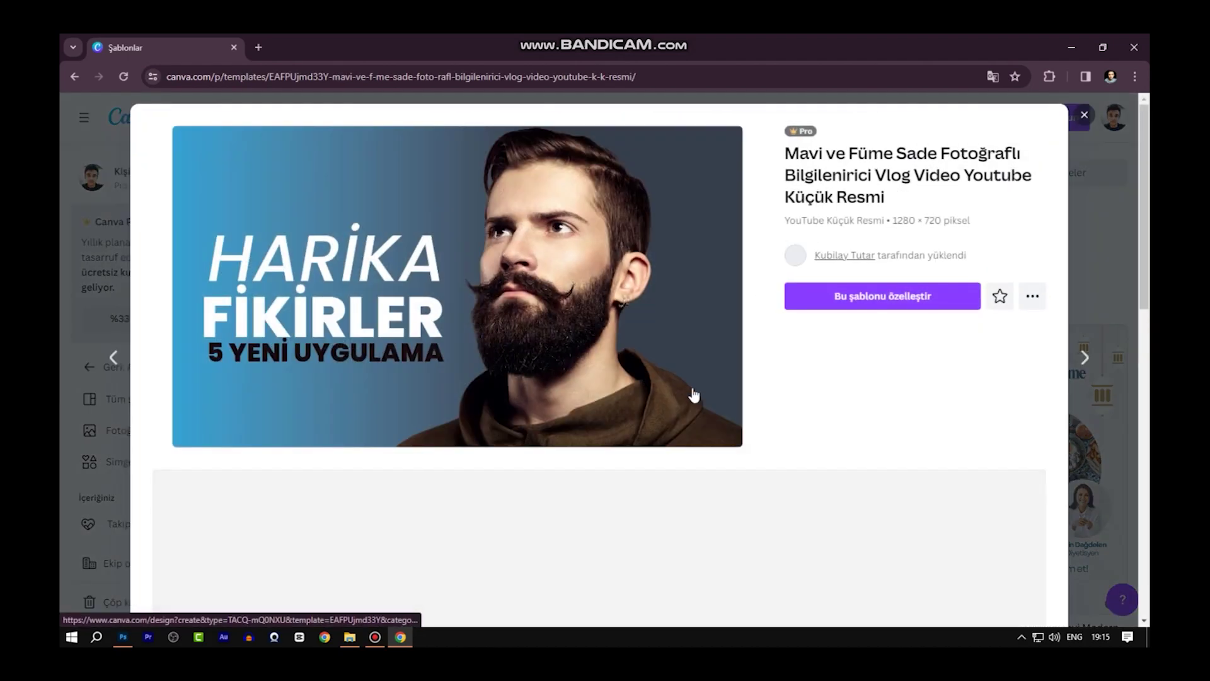
Scroll the template results and open the 'Kendini Olumla' yellow podcast template details
scroll(602, 465, "down", 1)
scroll(601, 465, "down", 3)
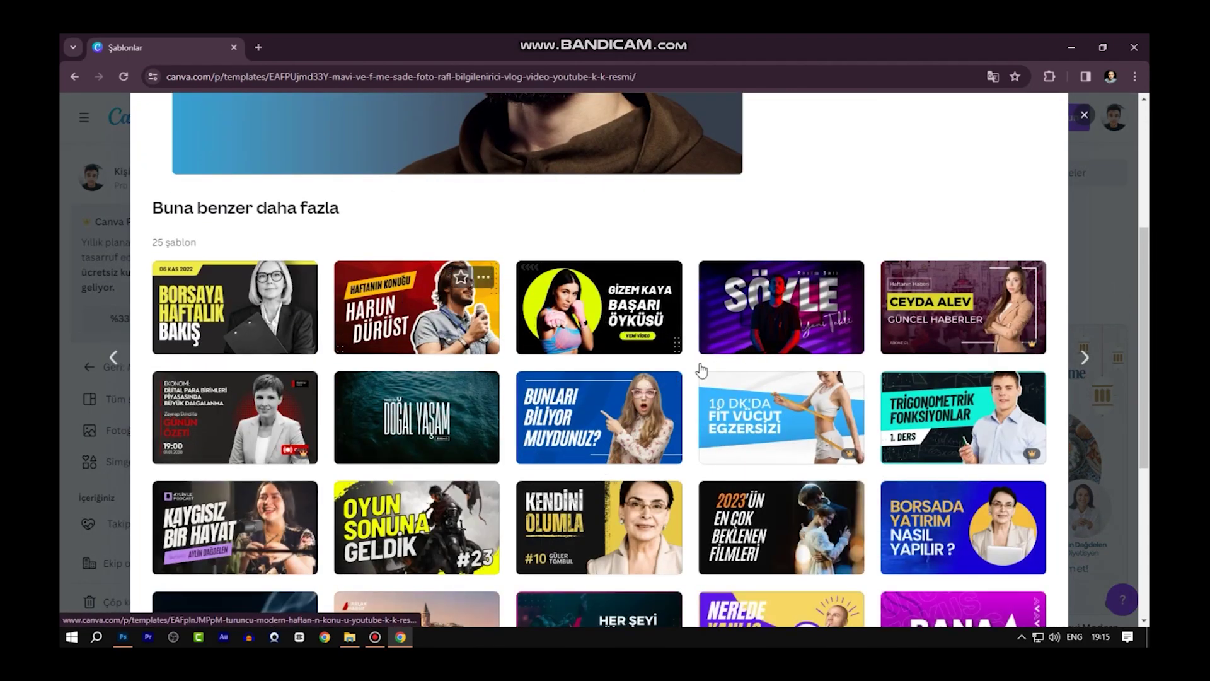
mouse_move(417, 417)
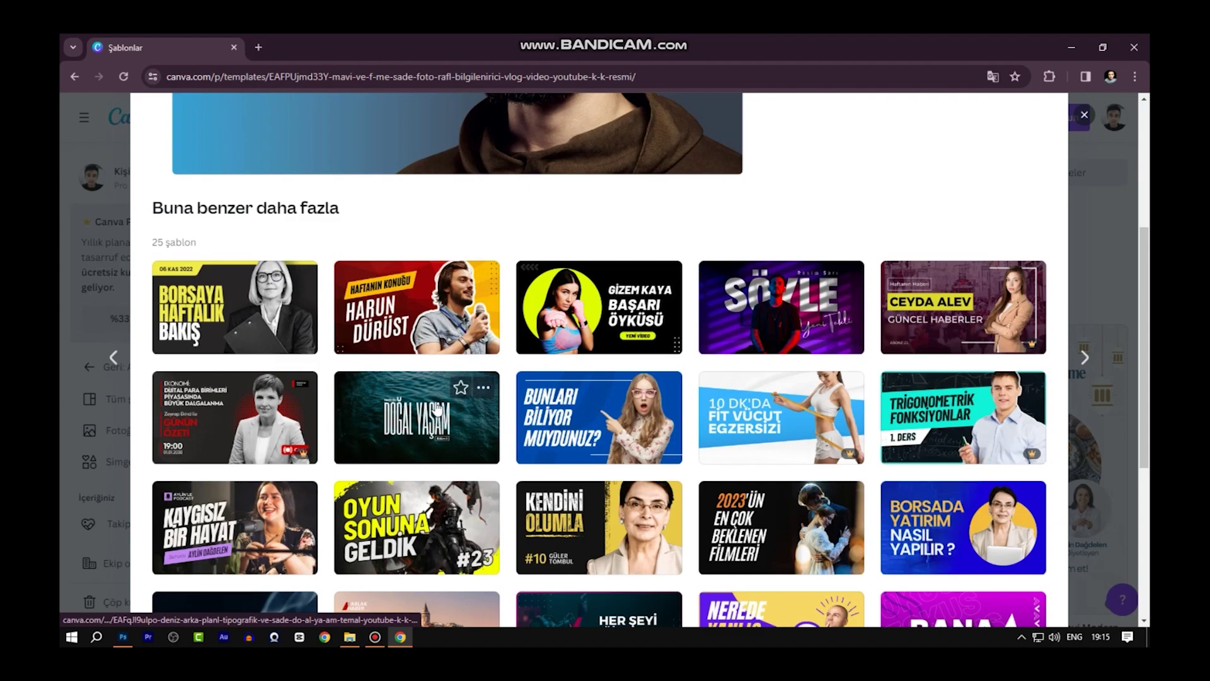
scroll(438, 406, "down", 2)
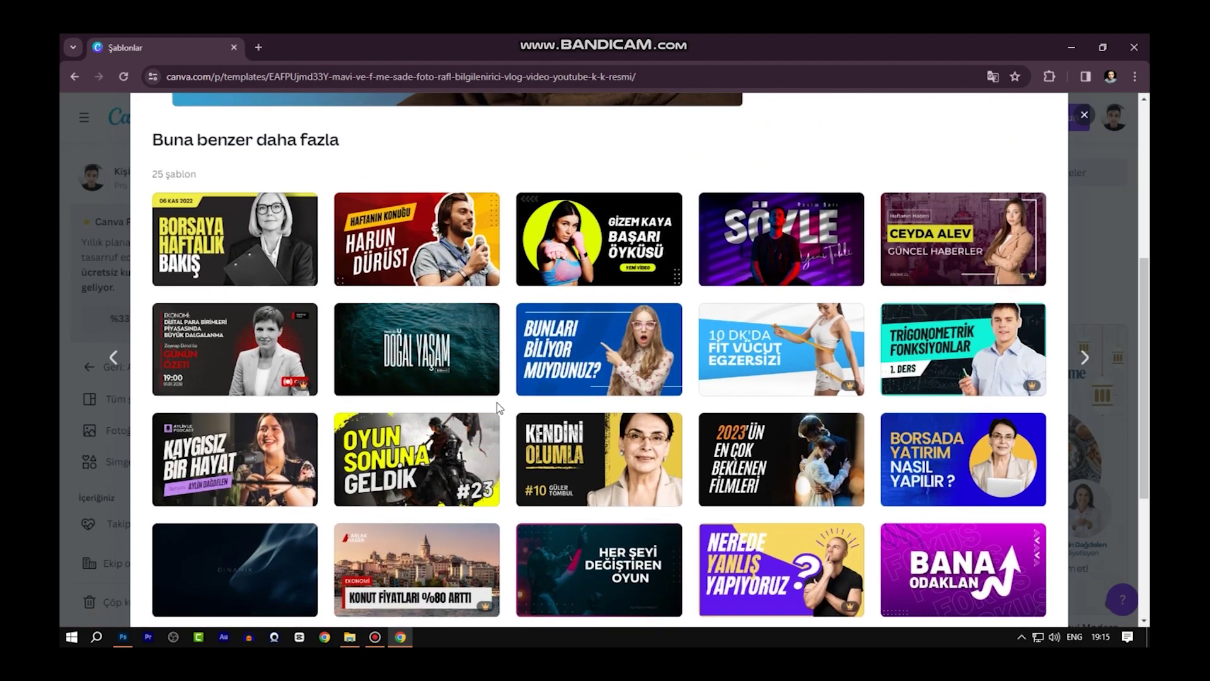
scroll(642, 405, "down", 1)
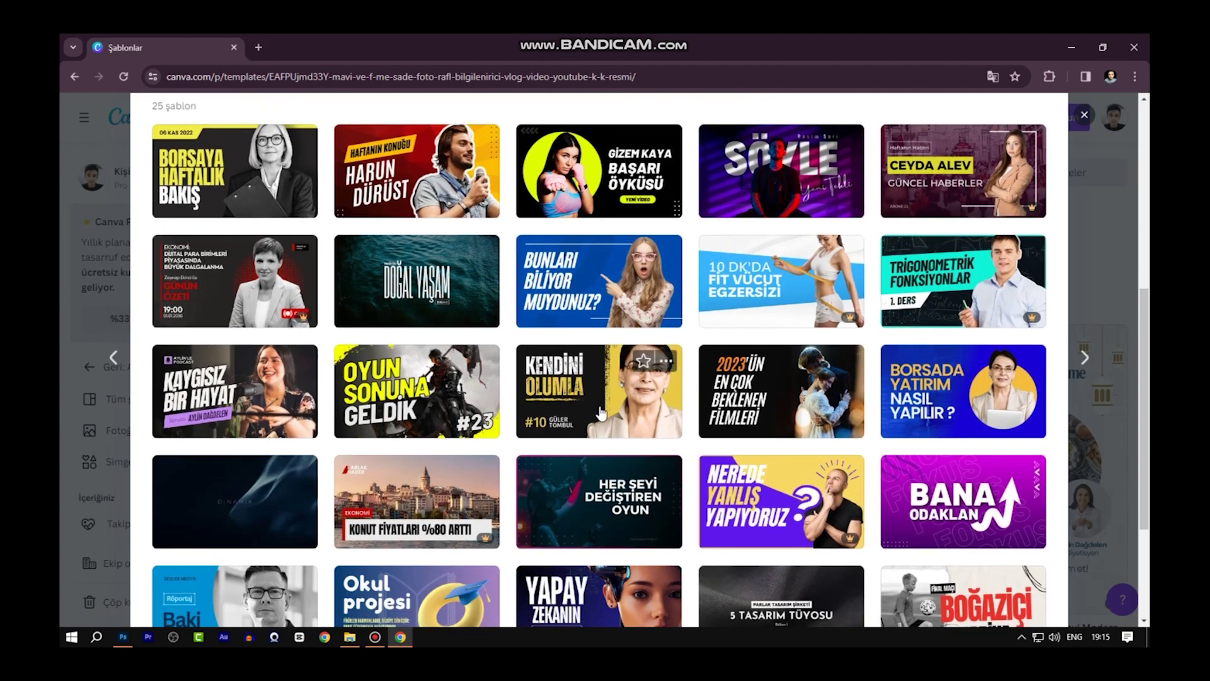
mouse_move(599, 390)
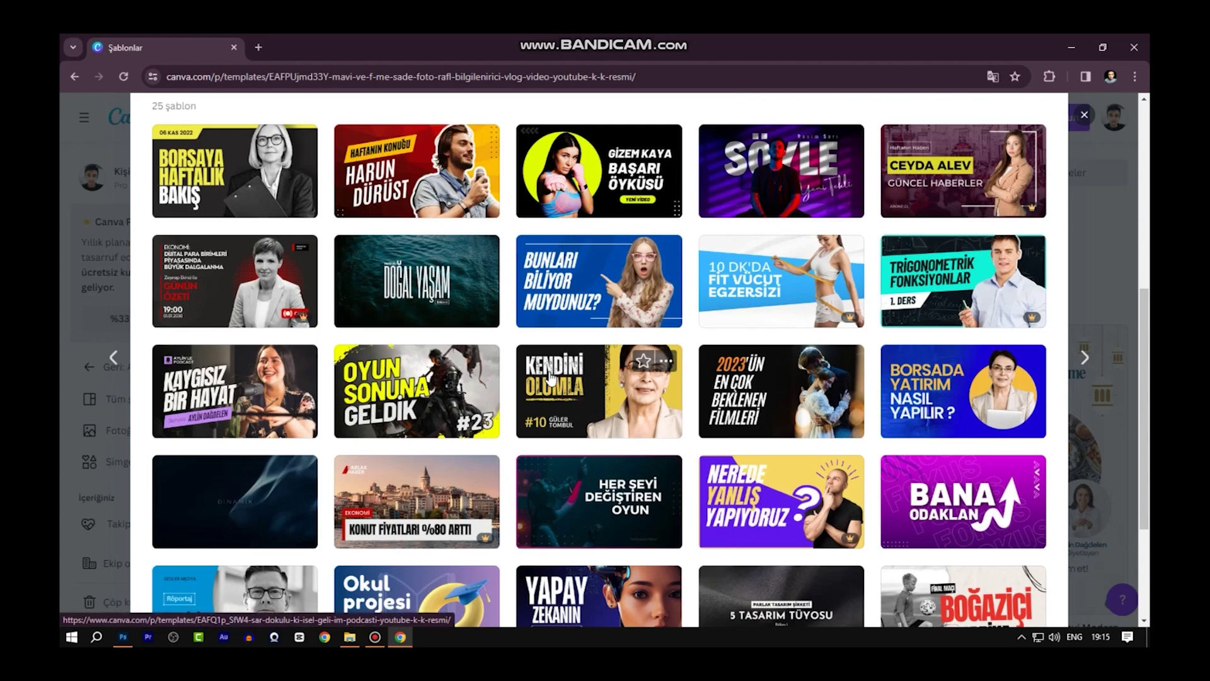
scroll(649, 422, "down", 2)
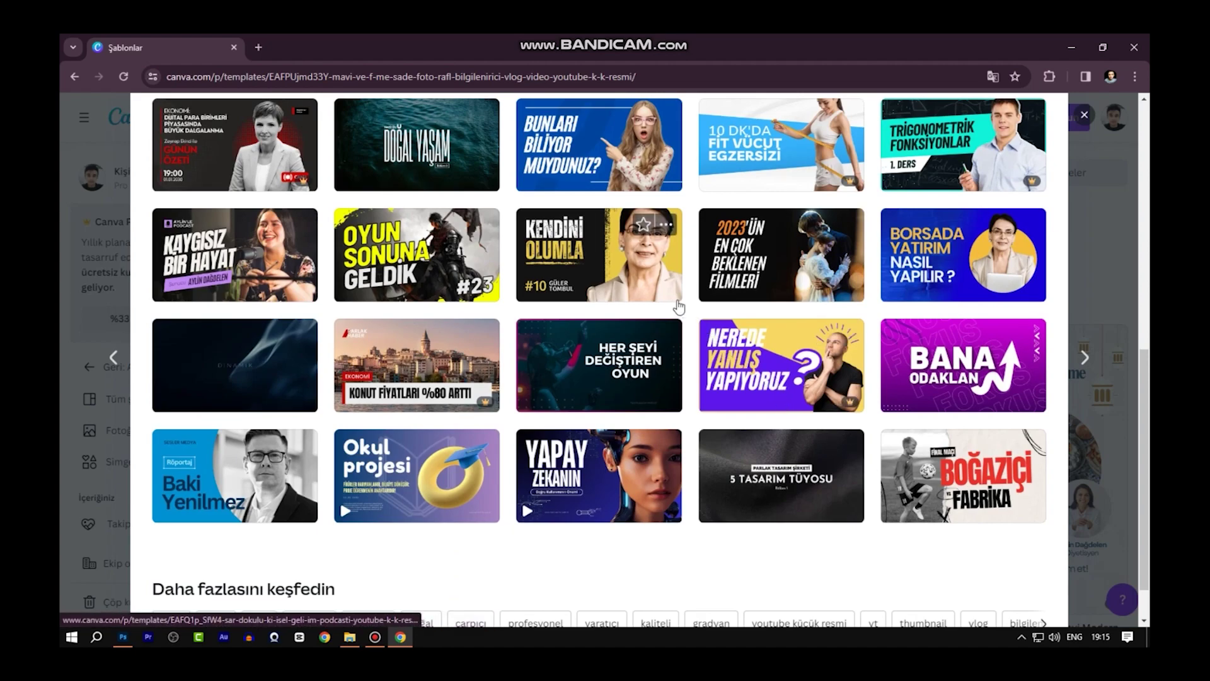
scroll(786, 309, "down", 1)
scroll(787, 325, "up", 1)
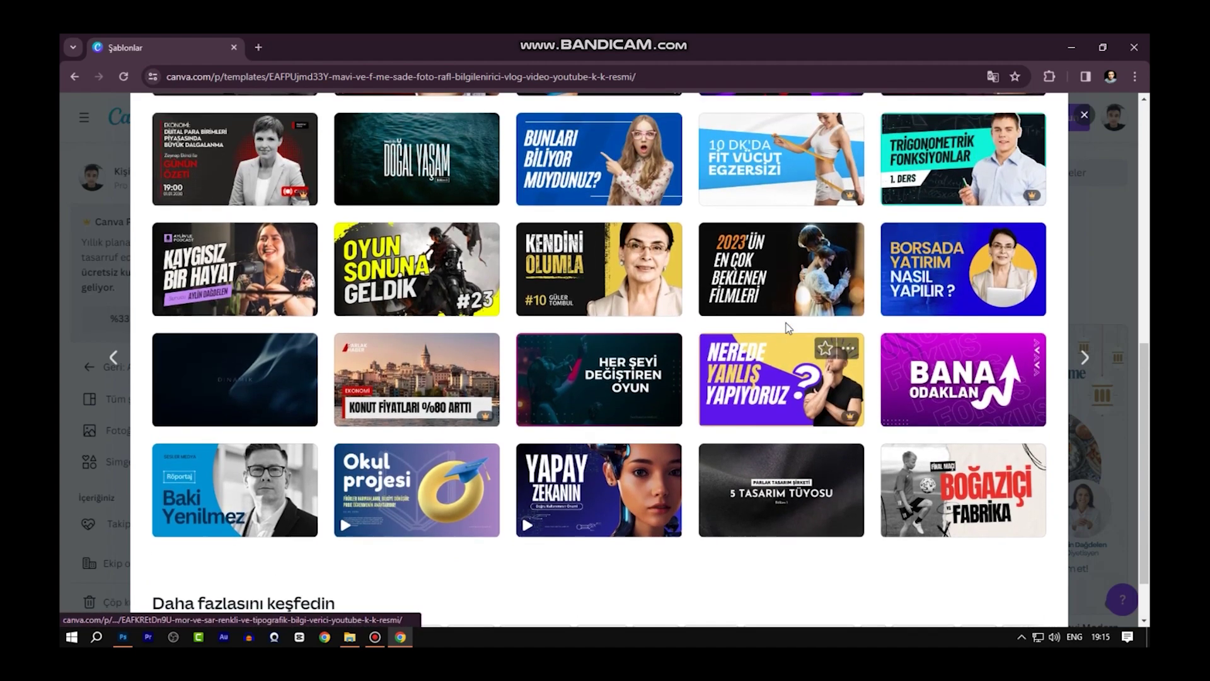
scroll(581, 290, "up", 1)
mouse_move(598, 303)
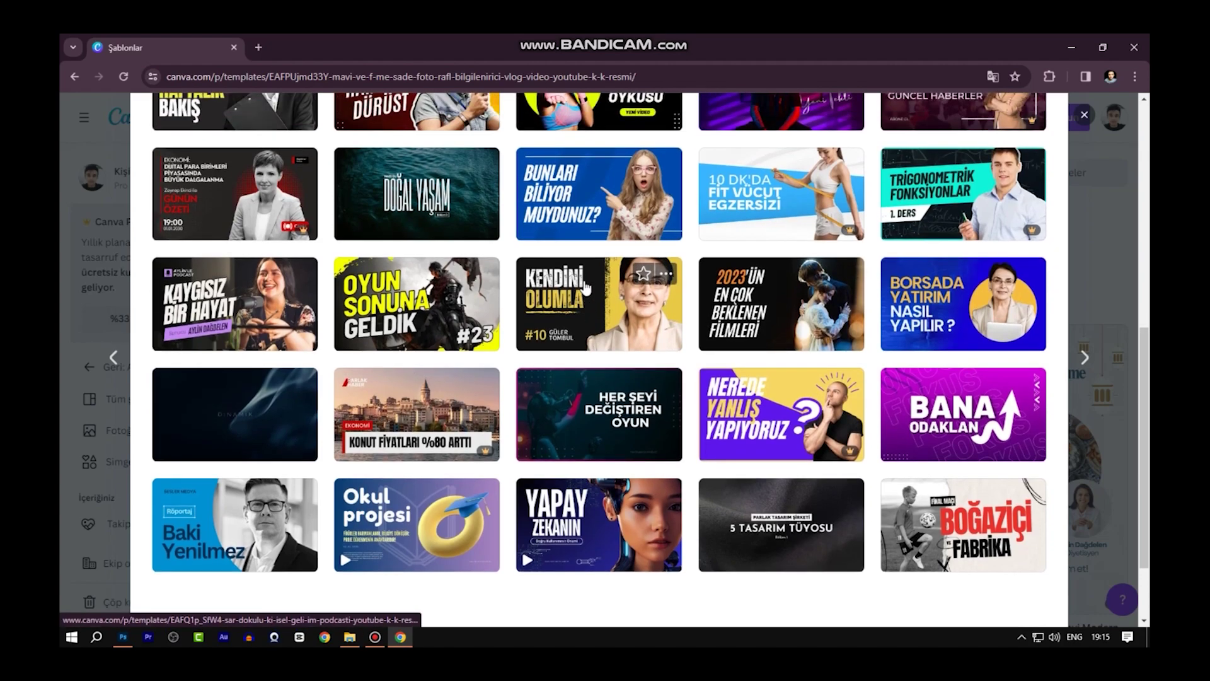
scroll(629, 489, "up", 2)
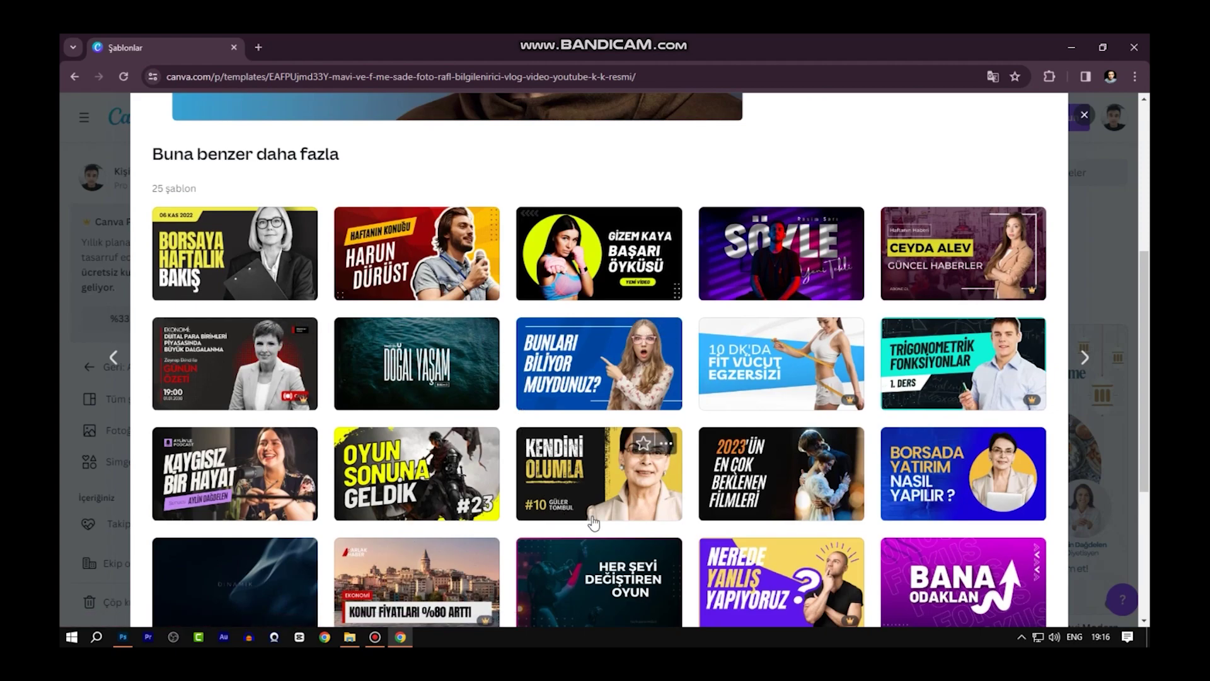
left_click(601, 475)
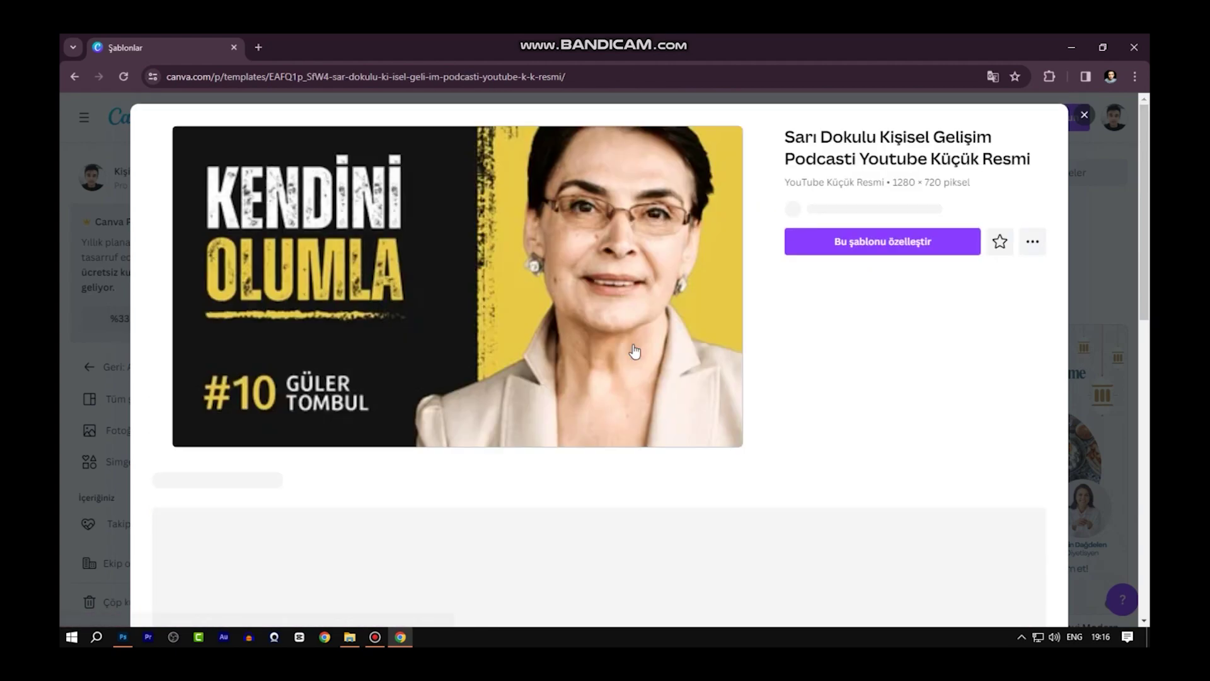
Open the 'Kendini Olumla' template as a new editable design with 'Bu şablonu özelleştir'
scroll(664, 351, "down", 3)
scroll(664, 351, "up", 3)
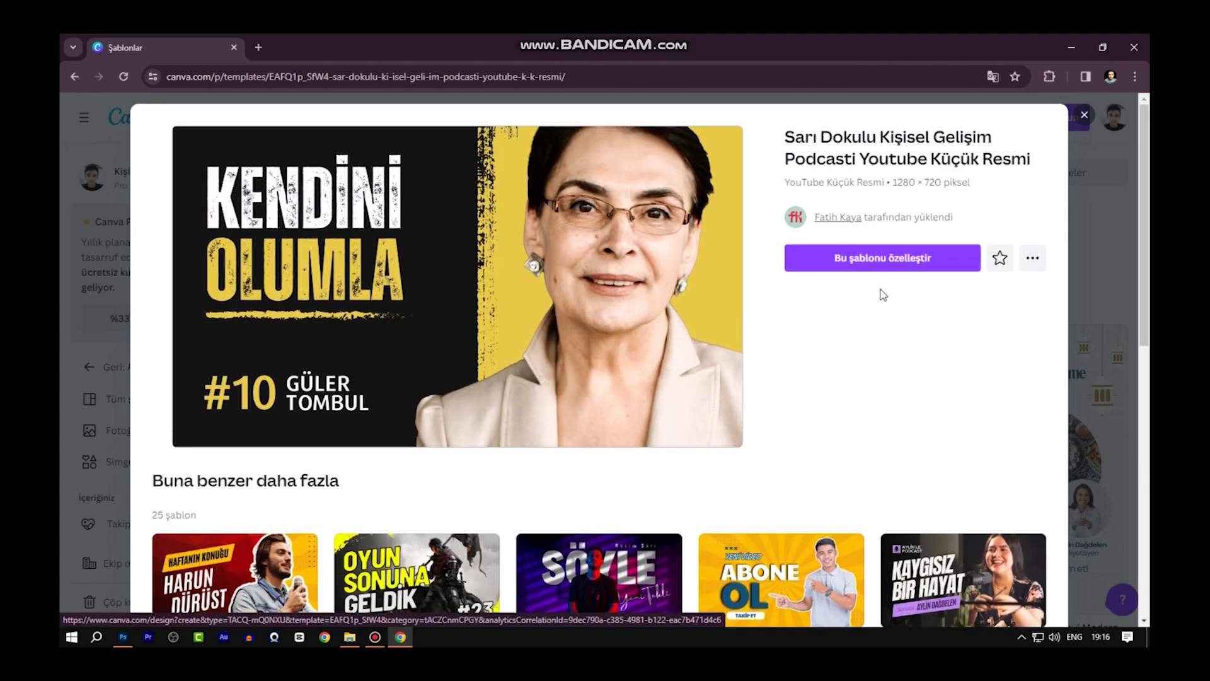
scroll(857, 312, "down", 3)
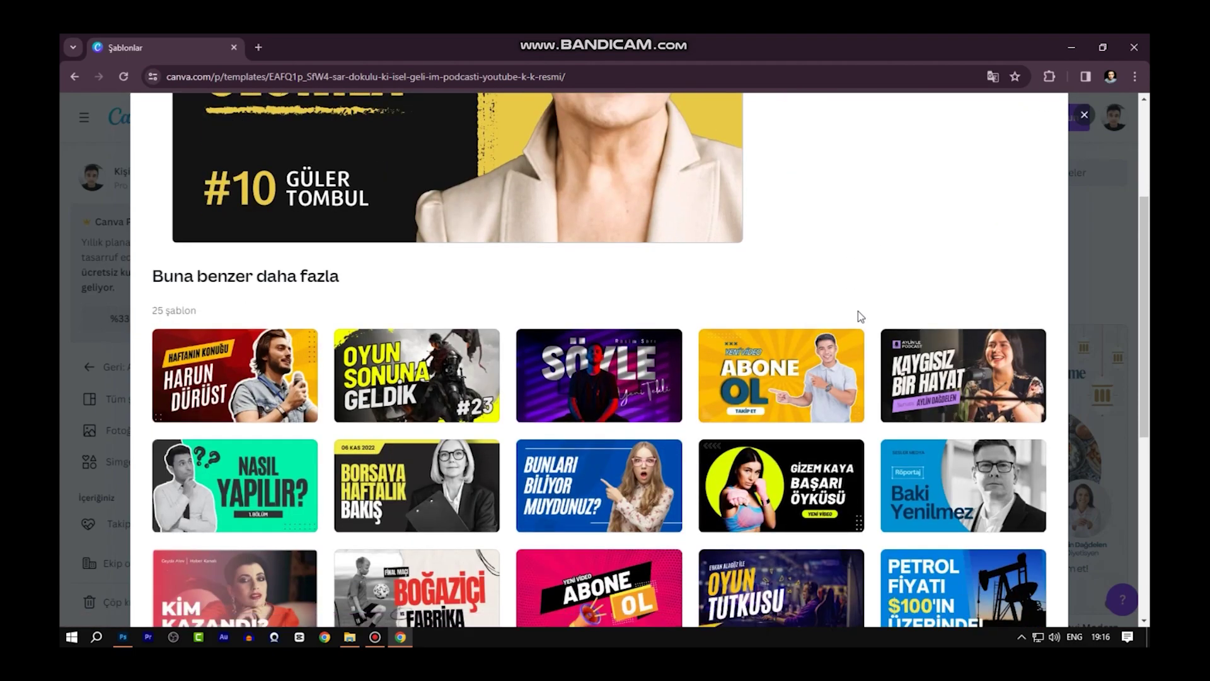
scroll(861, 315, "up", 1)
scroll(861, 315, "up", 2)
left_click(864, 257)
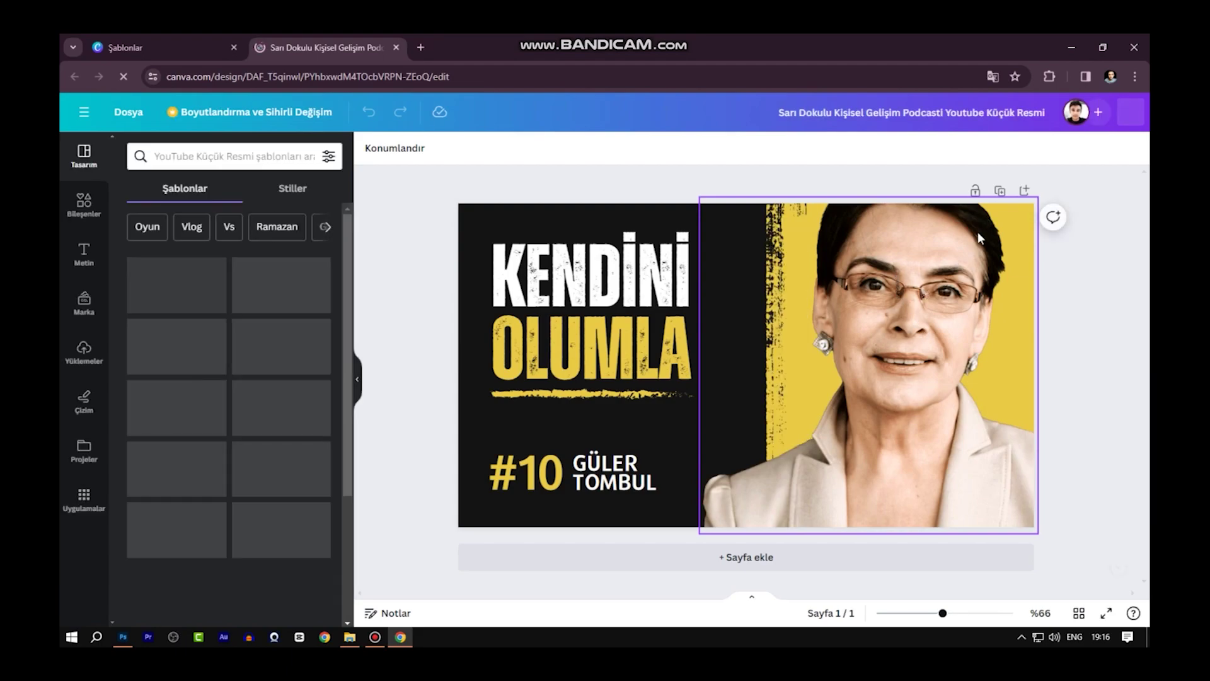
Delete the woman's portrait, the guest name, '#10' and the KENDİNİ OLUMLA headline
left_click(918, 305)
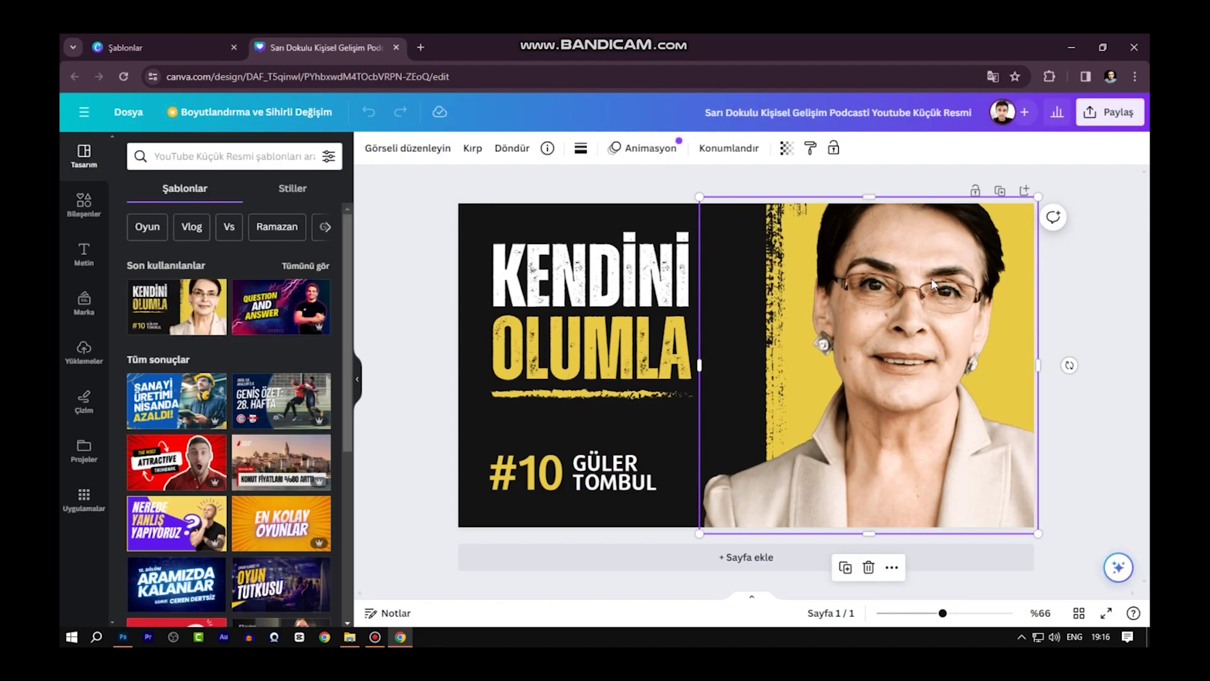
left_click(870, 568)
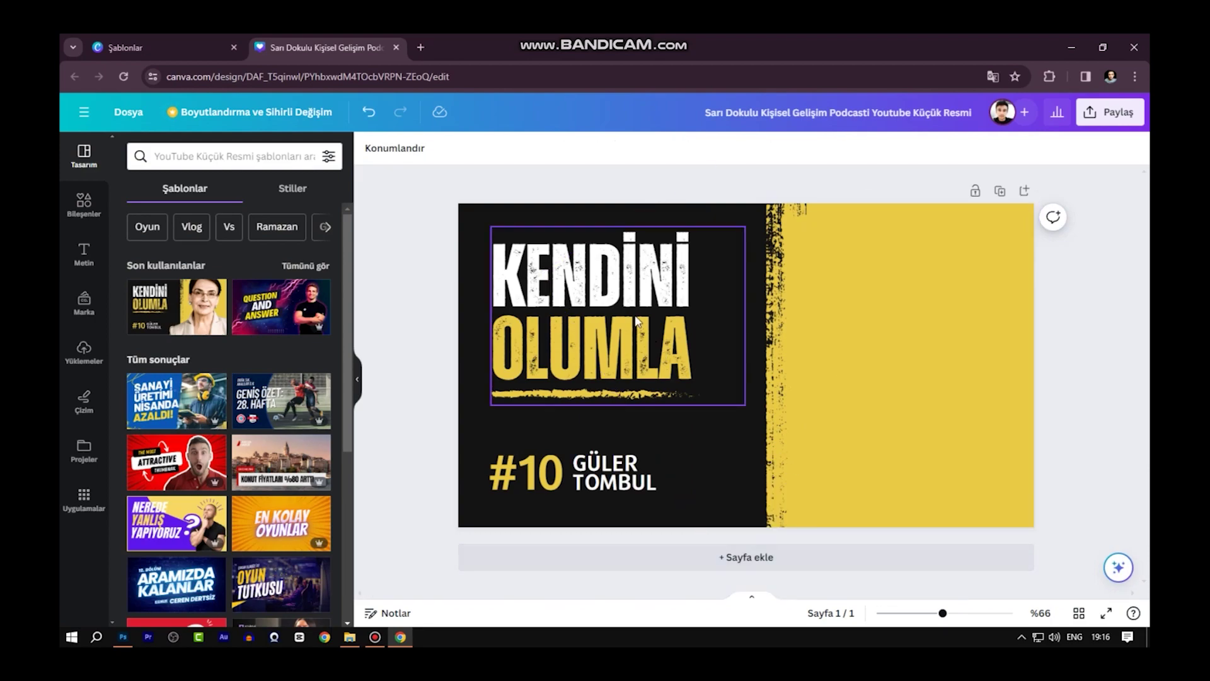
left_click(609, 474)
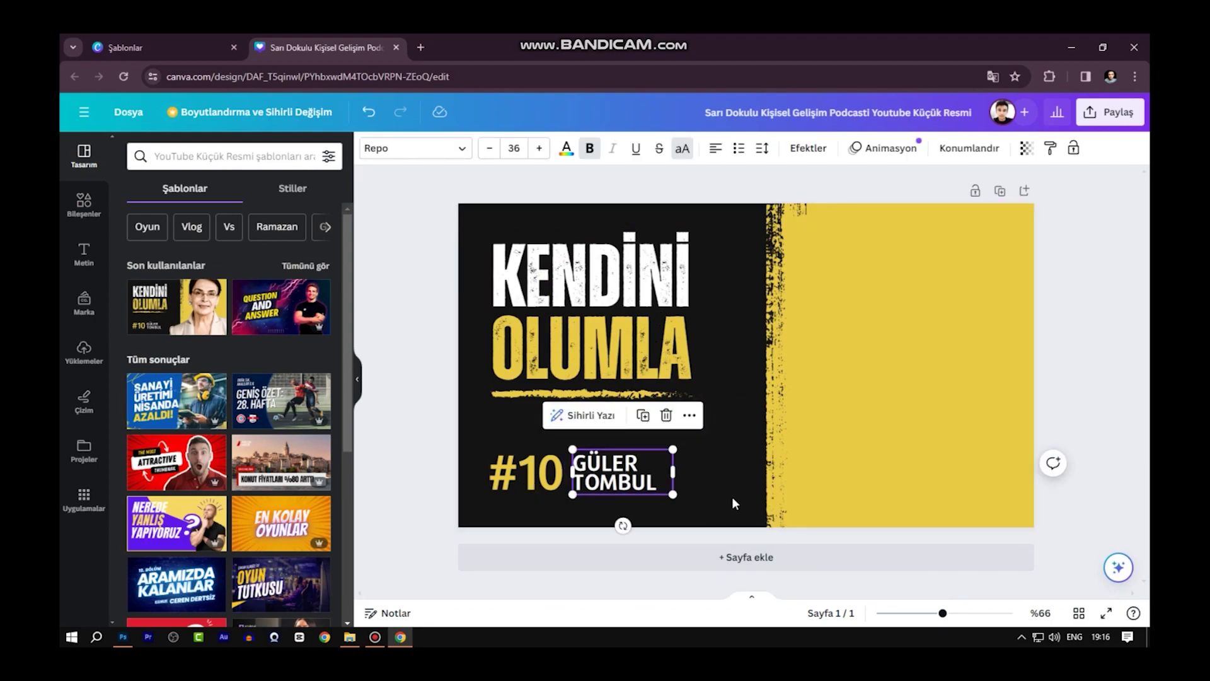
left_click(660, 418)
left_click(525, 473)
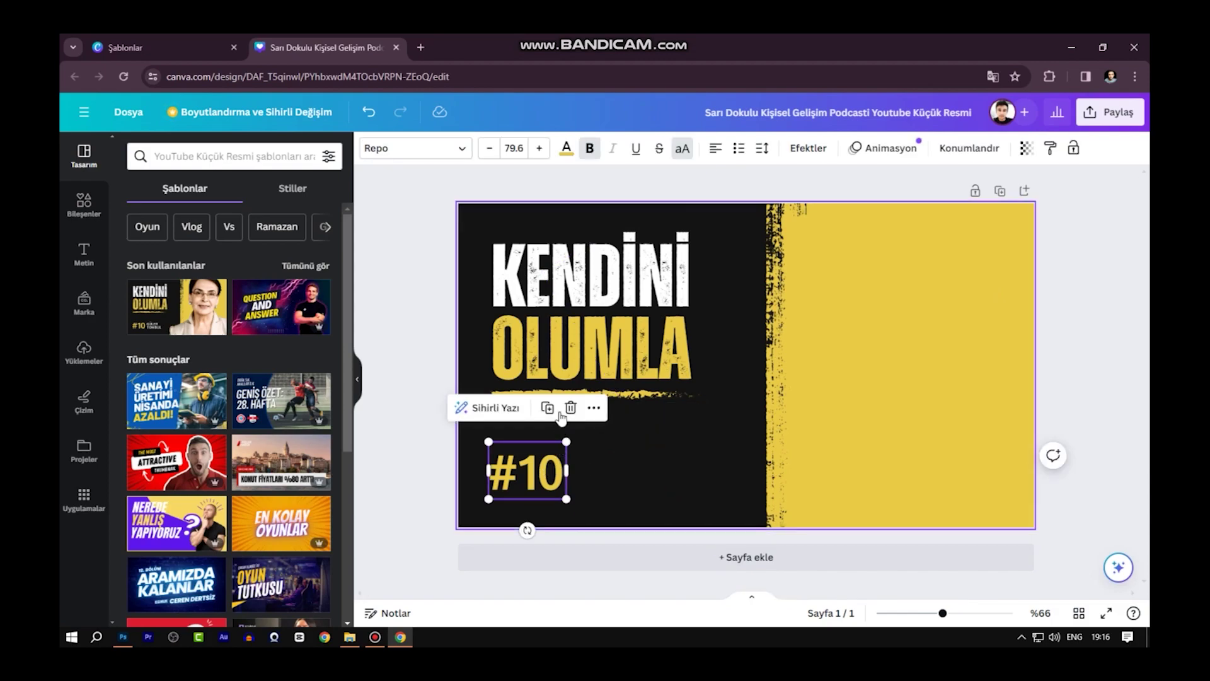
left_click(571, 412)
left_click(603, 263)
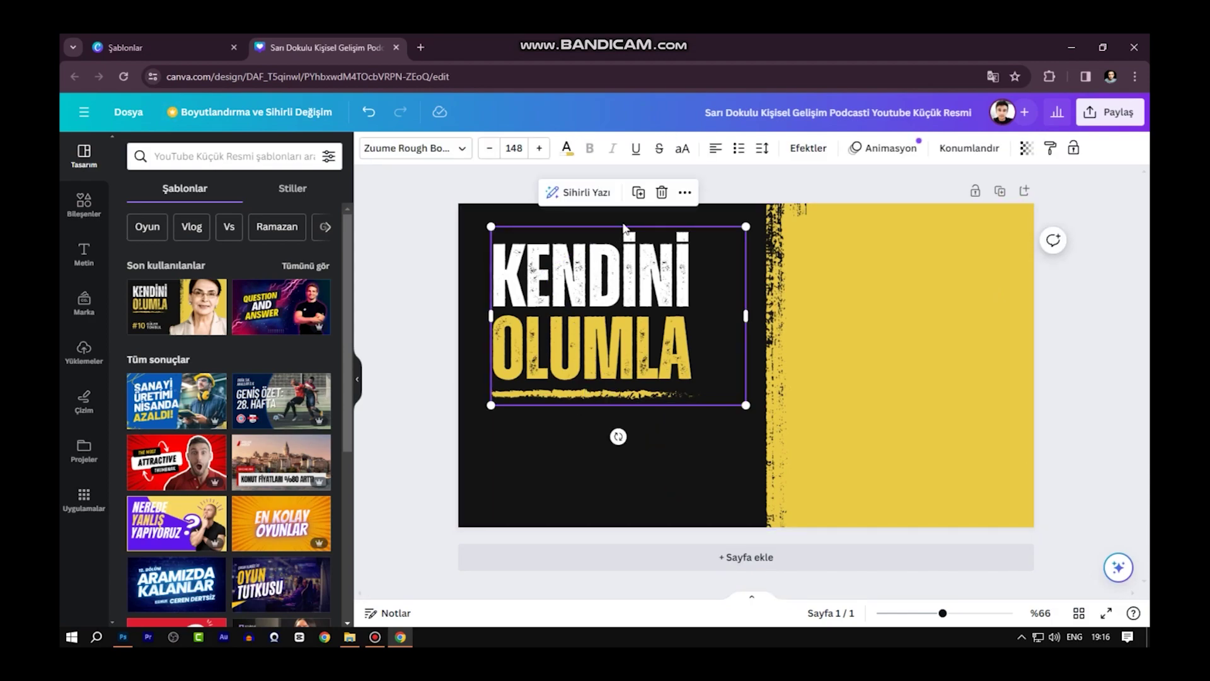
left_click(660, 195)
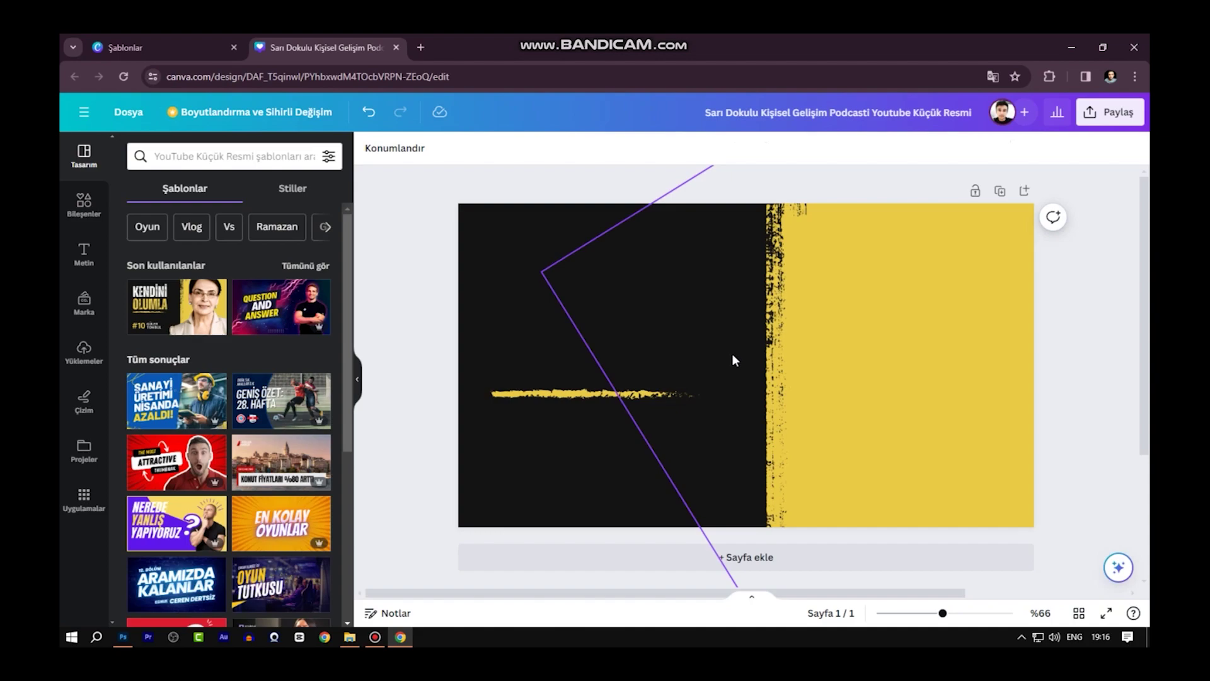
Download the emptied design as a PNG, preview the file, then close Chrome
left_click(1111, 112)
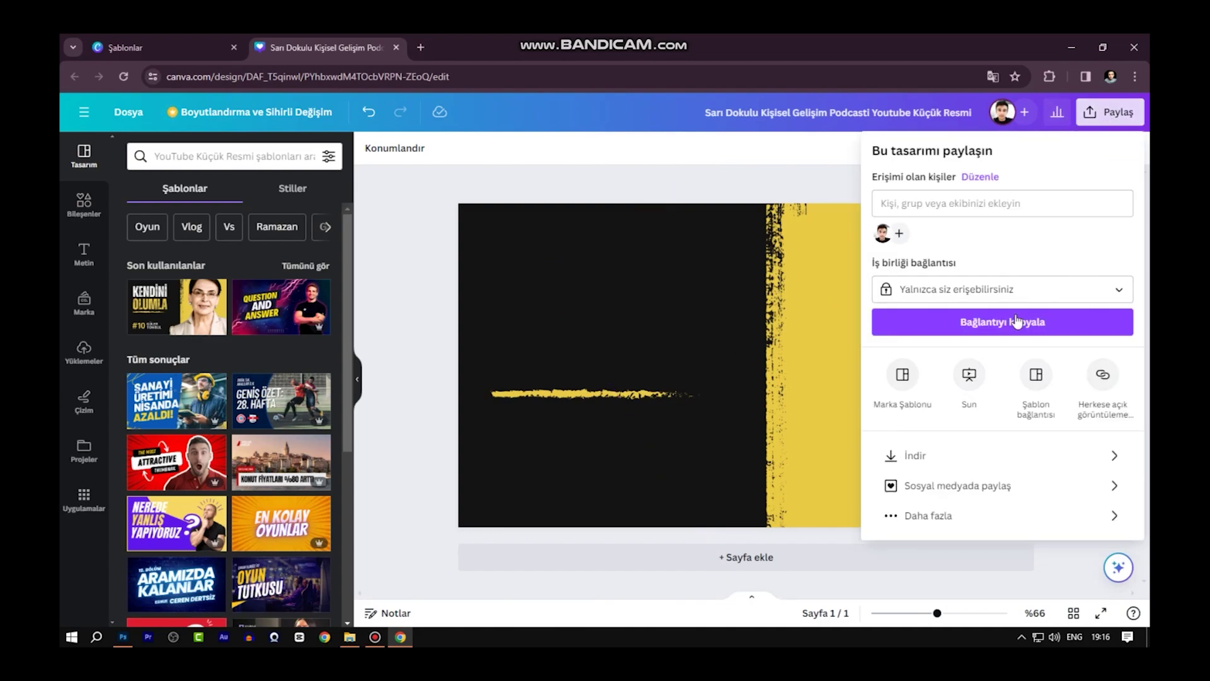
left_click(964, 455)
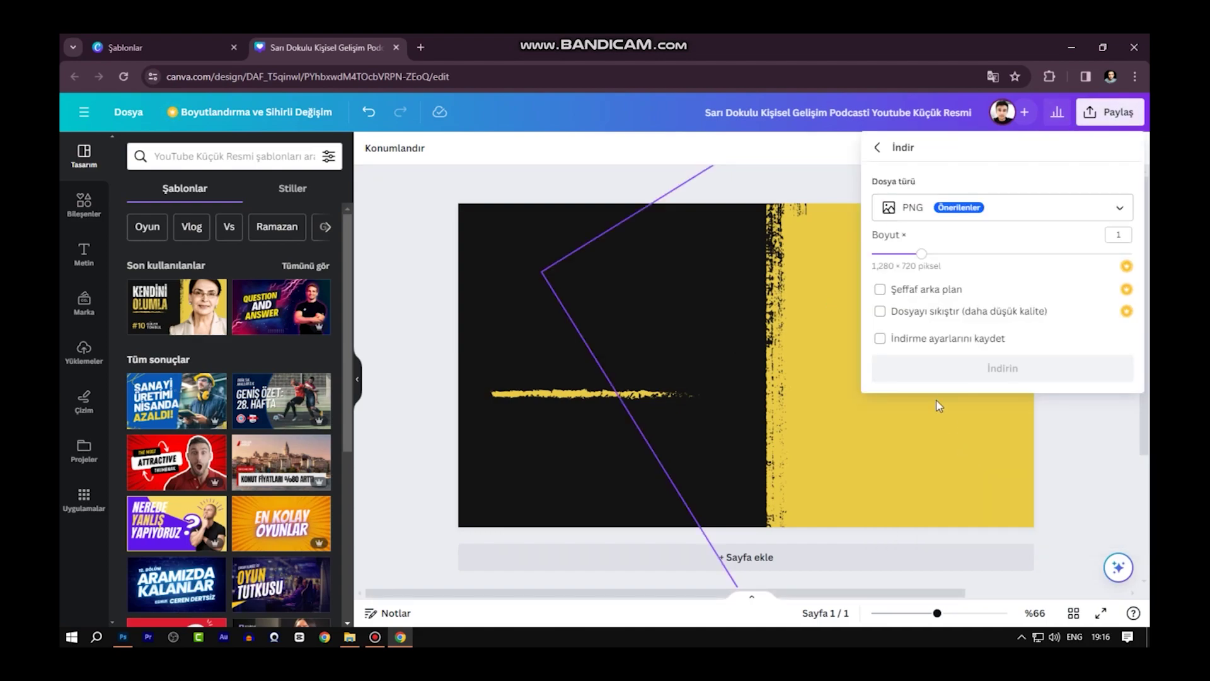
left_click(989, 372)
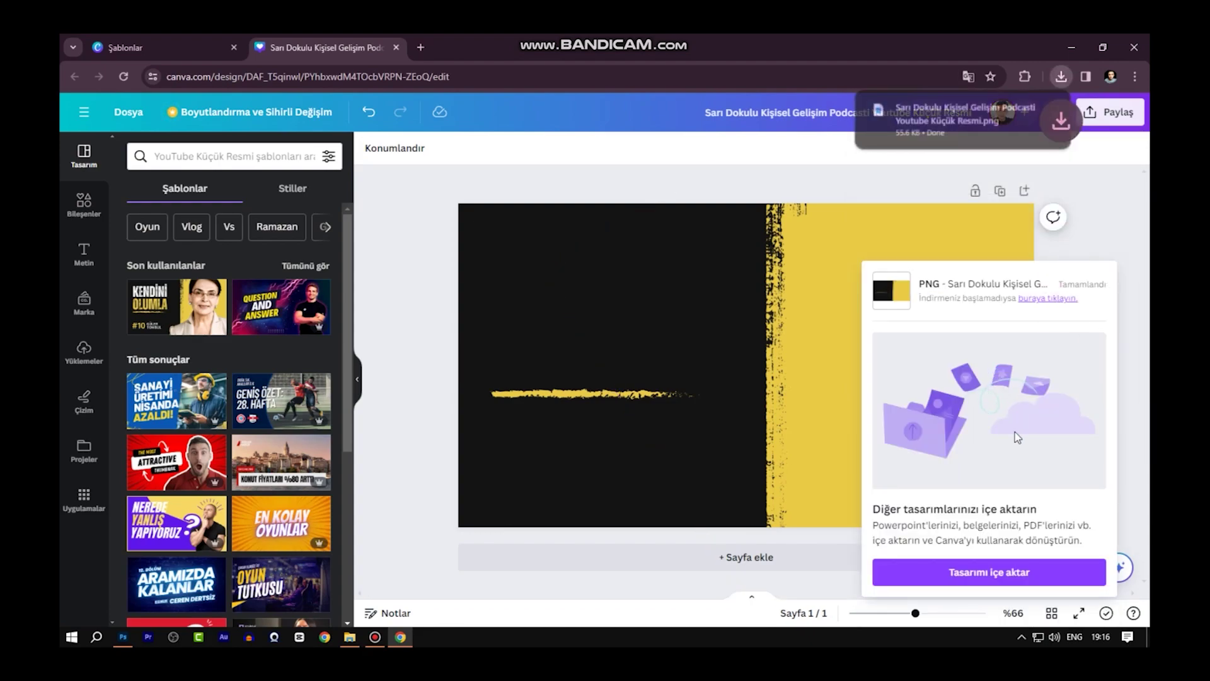
left_click(977, 119)
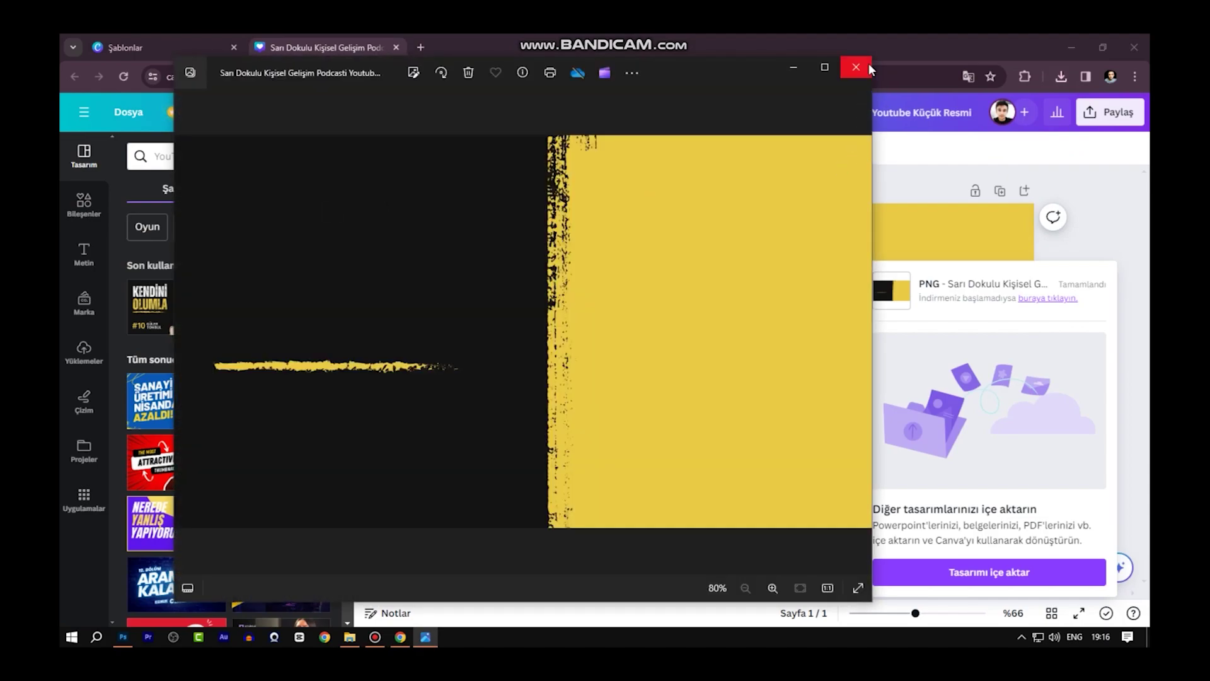
left_click(856, 67)
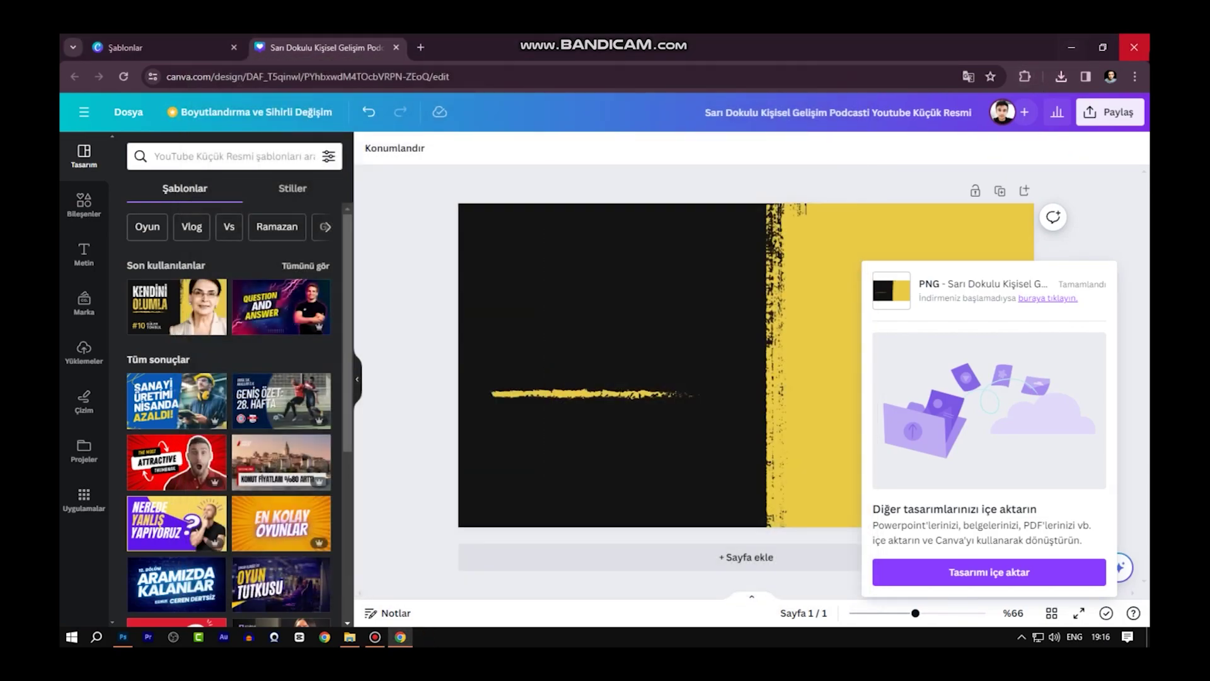
left_click(1146, 54)
Move the downloaded PNG from the Downloads folder onto the desktop using File Explorer
left_click(1086, 40)
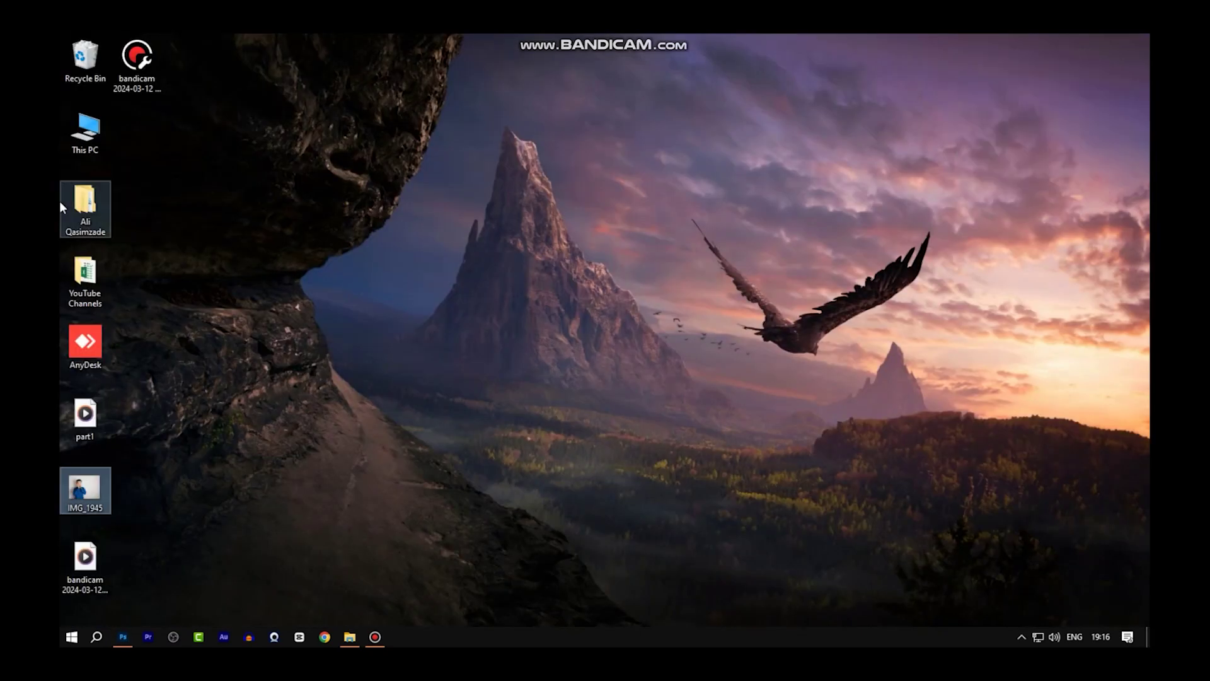
double_click(70, 136)
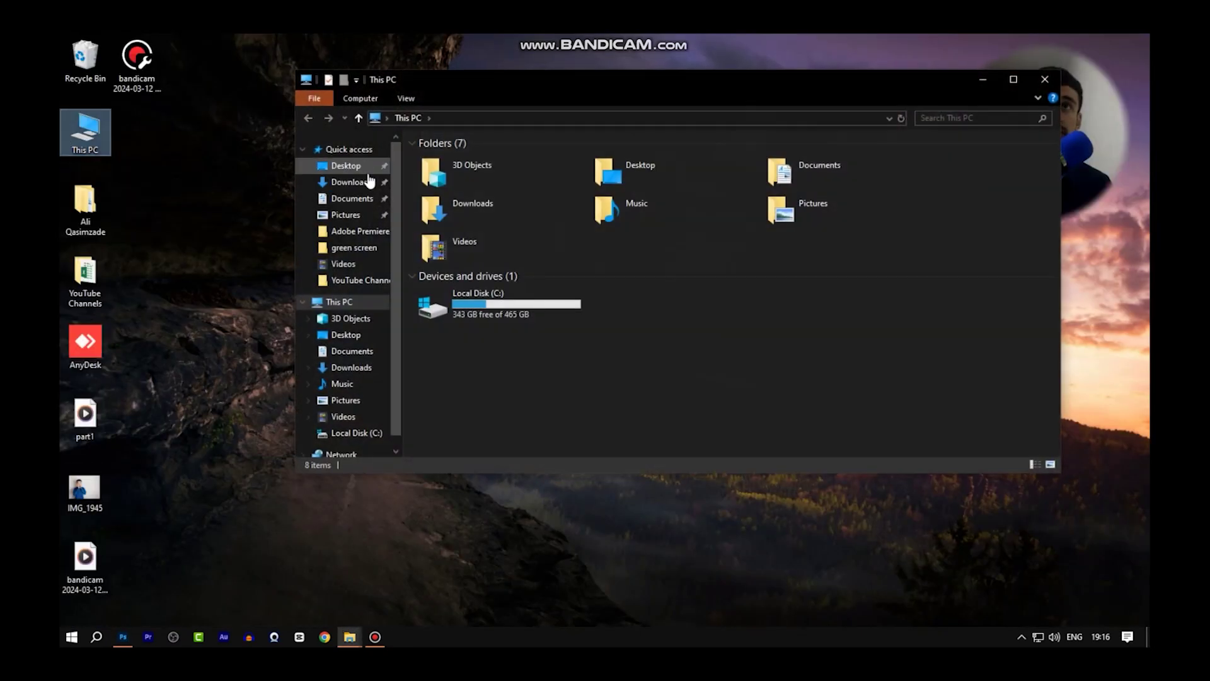
left_click(351, 182)
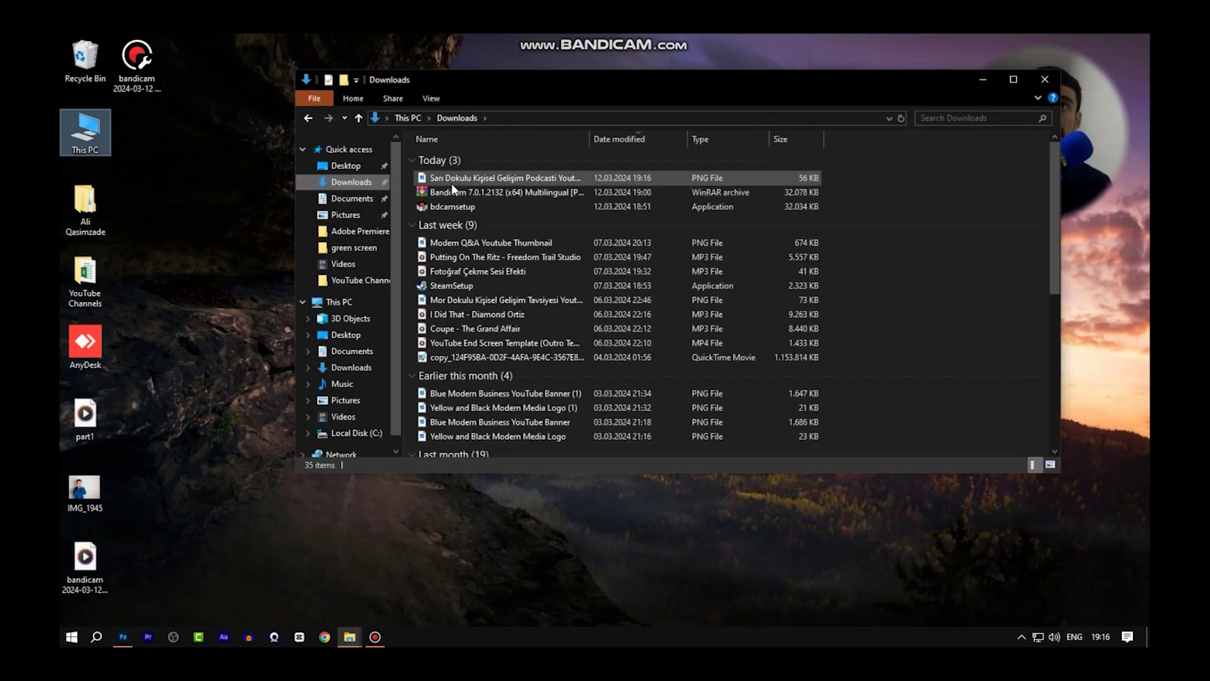
left_click_drag(451, 178, 353, 198)
left_click_drag(289, 253, 240, 574)
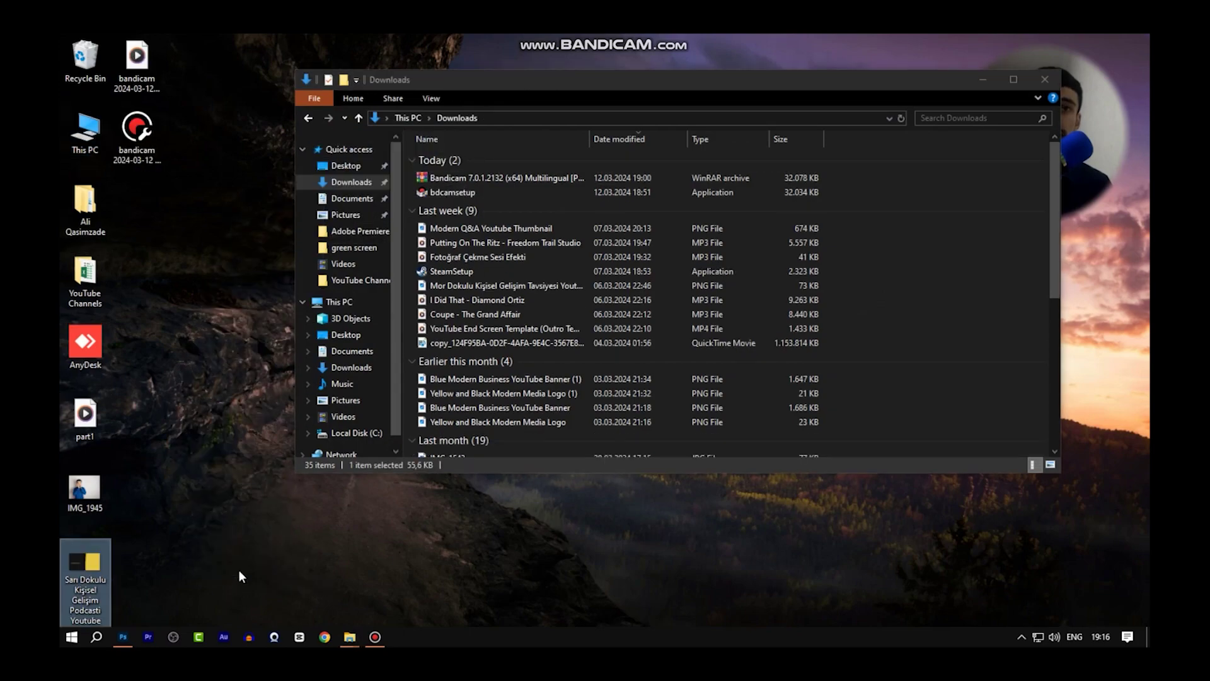
left_click(1045, 78)
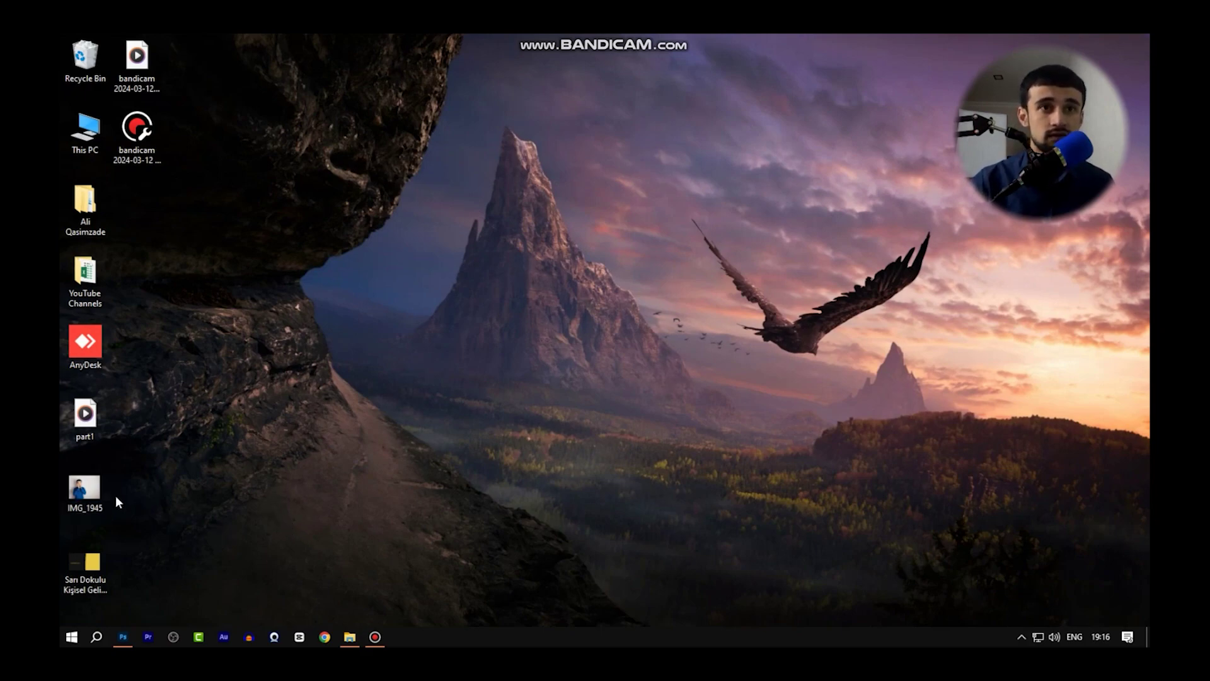
Place the black-and-yellow background PNG onto the blank Photoshop canvas
left_click_drag(98, 565, 123, 638)
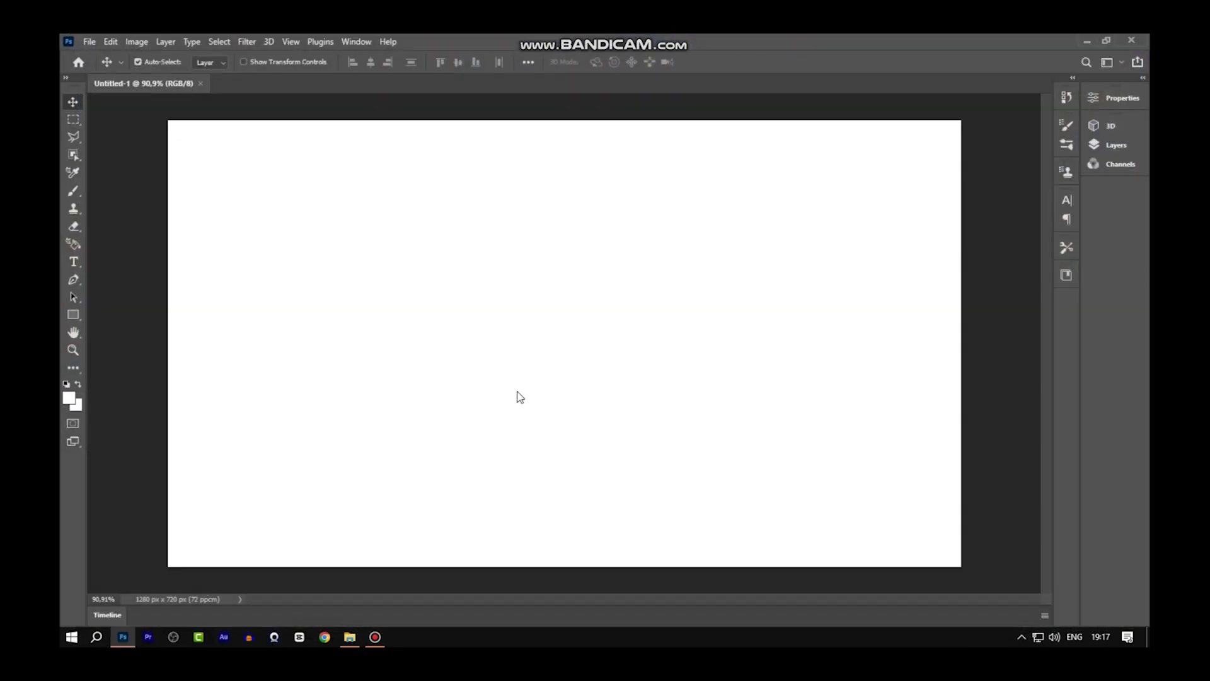
left_click_drag(123, 638, 516, 396)
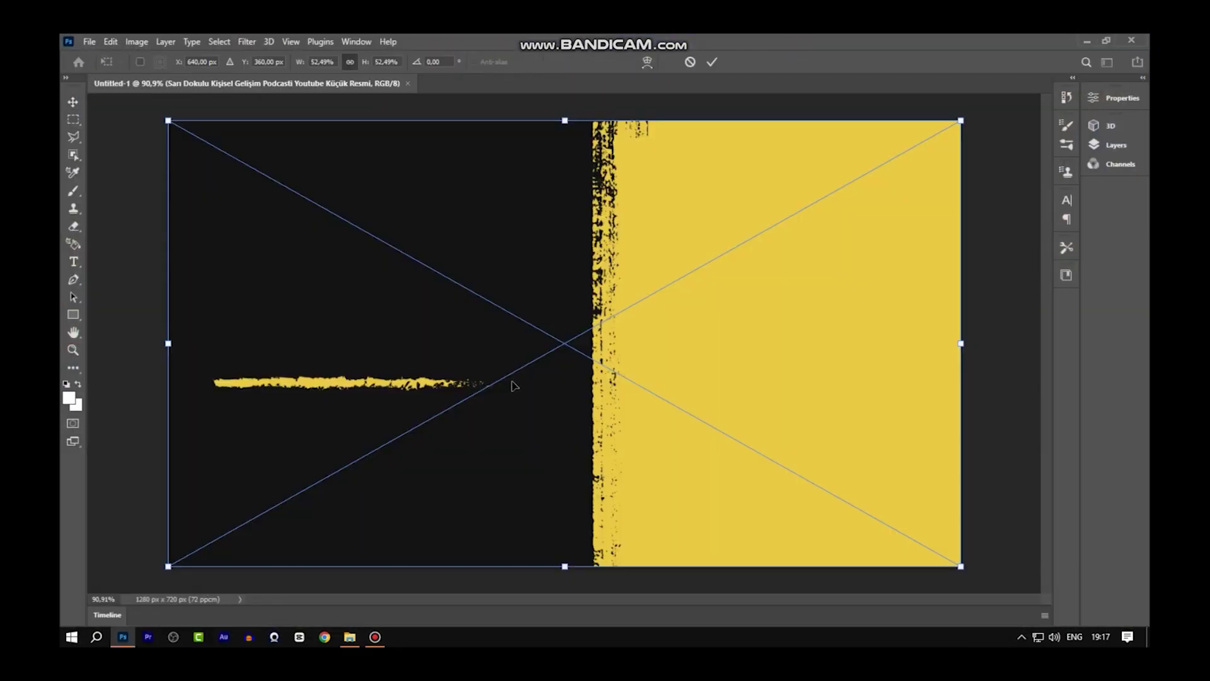
left_click(712, 62)
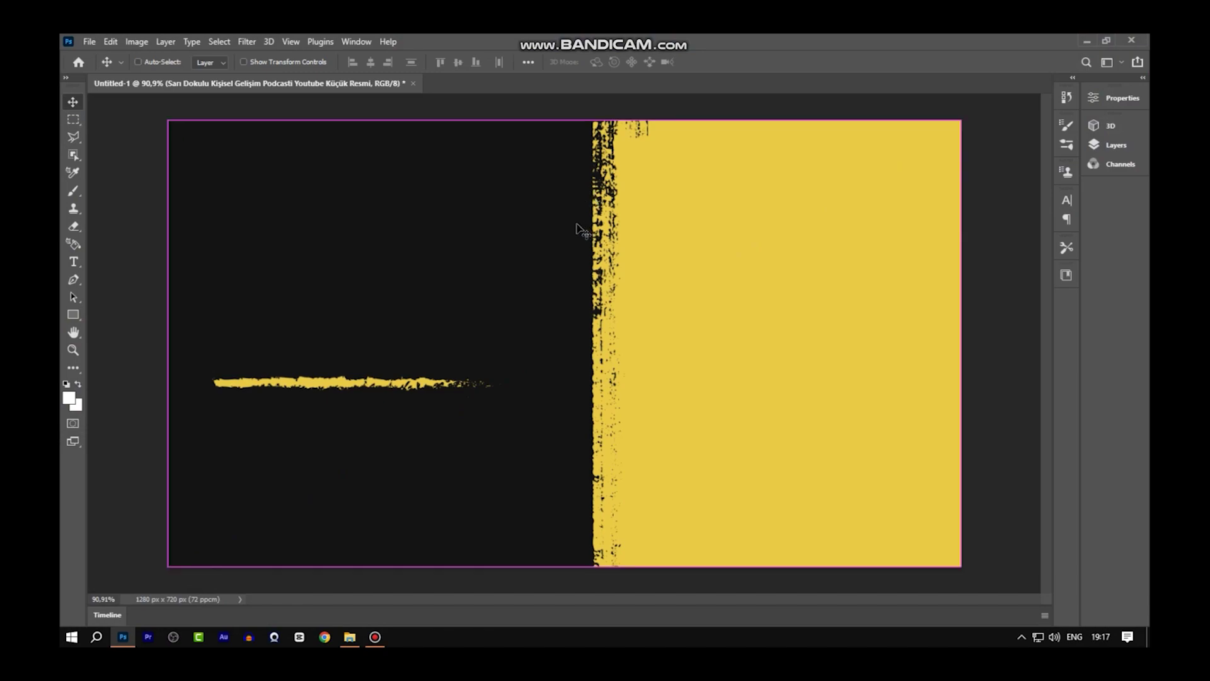
Return to the desktop and drag the IMG_1945 portrait onto Photoshop
scroll(505, 267, "down", 2)
scroll(513, 251, "down", 4)
scroll(515, 247, "up", 3)
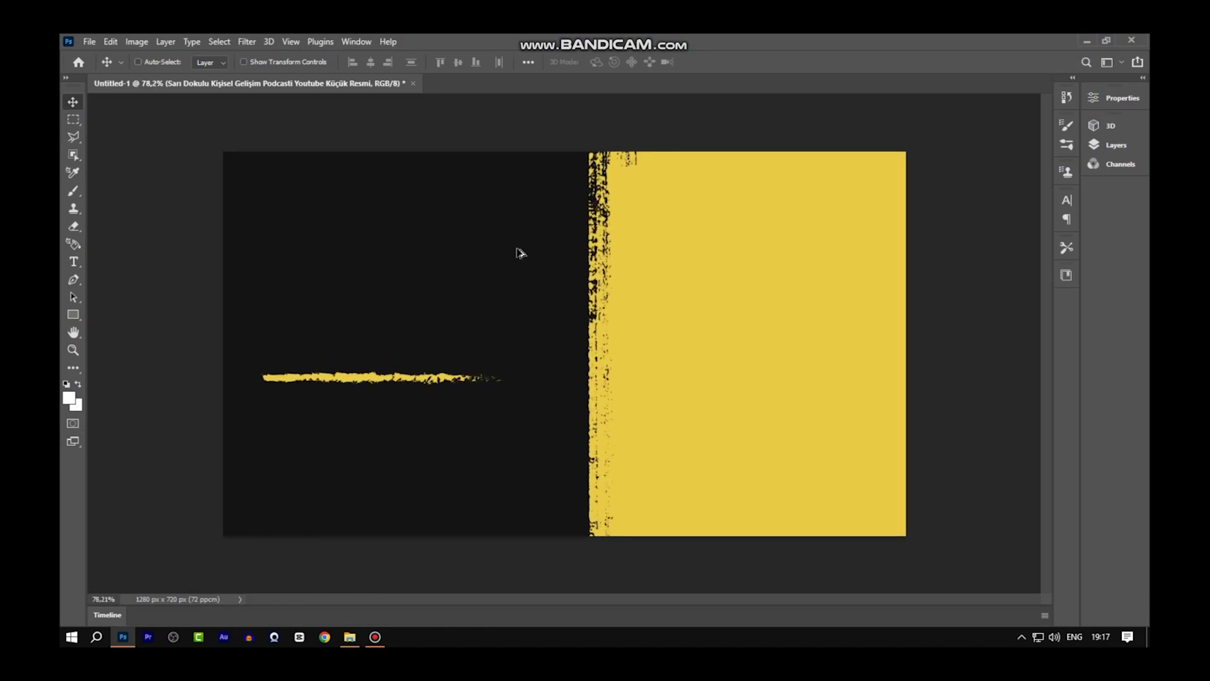
scroll(519, 252, "down", 3)
key("super+d")
left_click_drag(84, 491, 117, 640)
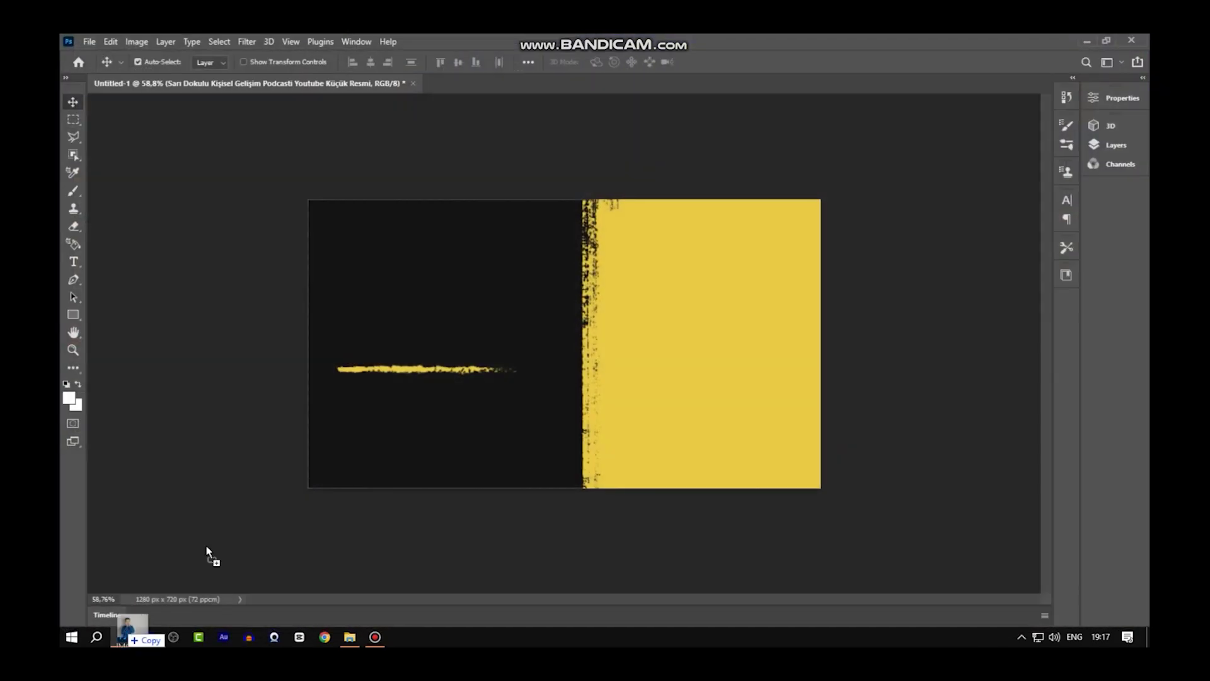
Place the IMG_1945 portrait on the canvas and scale it to about 14.37% width
mouse_move(117, 641)
left_mouse_down()
mouse_move(535, 346)
mouse_move(490, 321)
left_mouse_up()
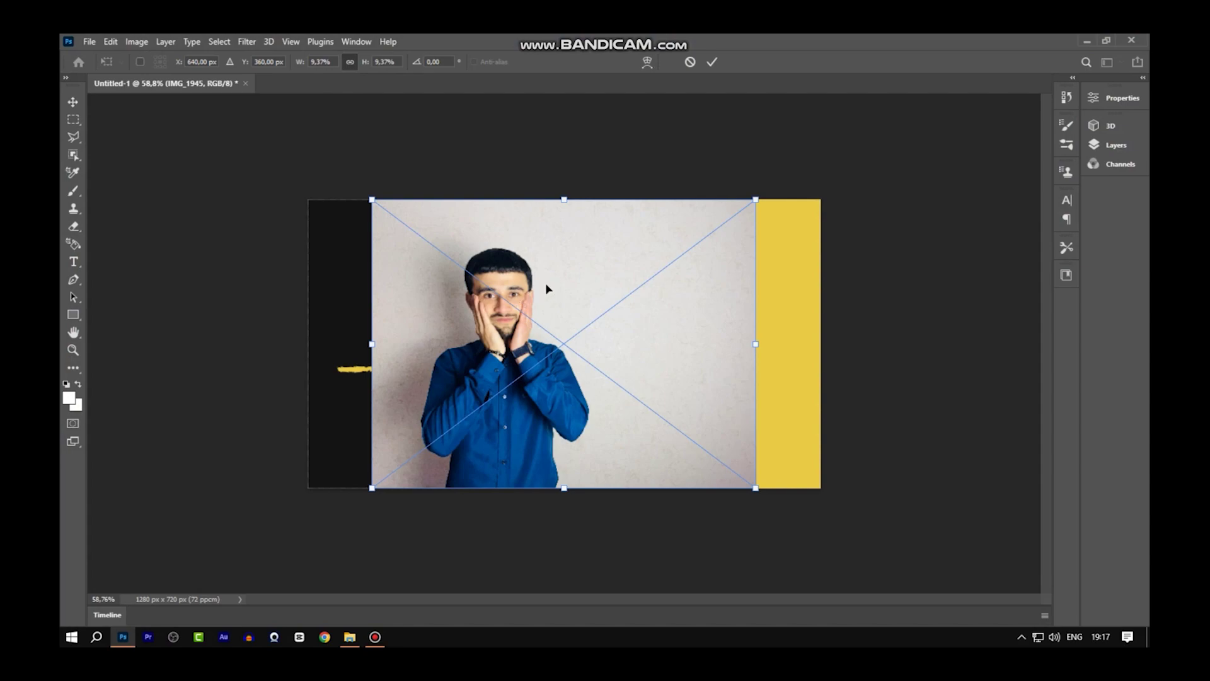
scroll(527, 302, "up", 5)
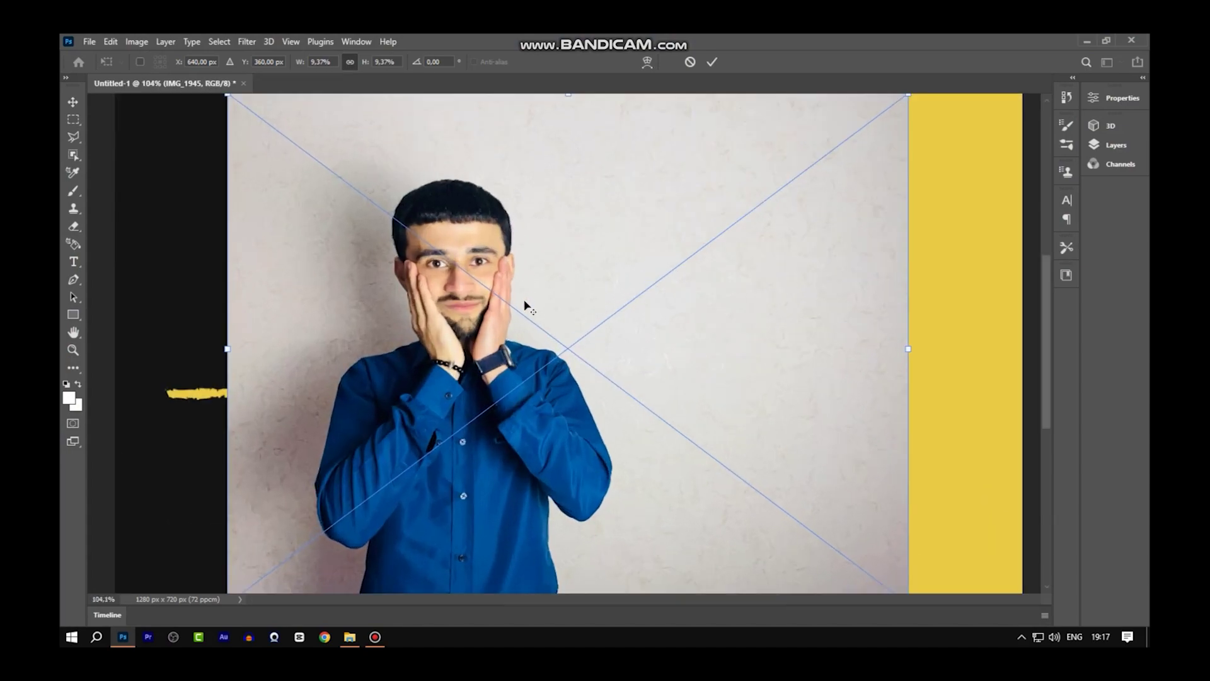
scroll(527, 305, "down", 2)
scroll(507, 252, "up", 3)
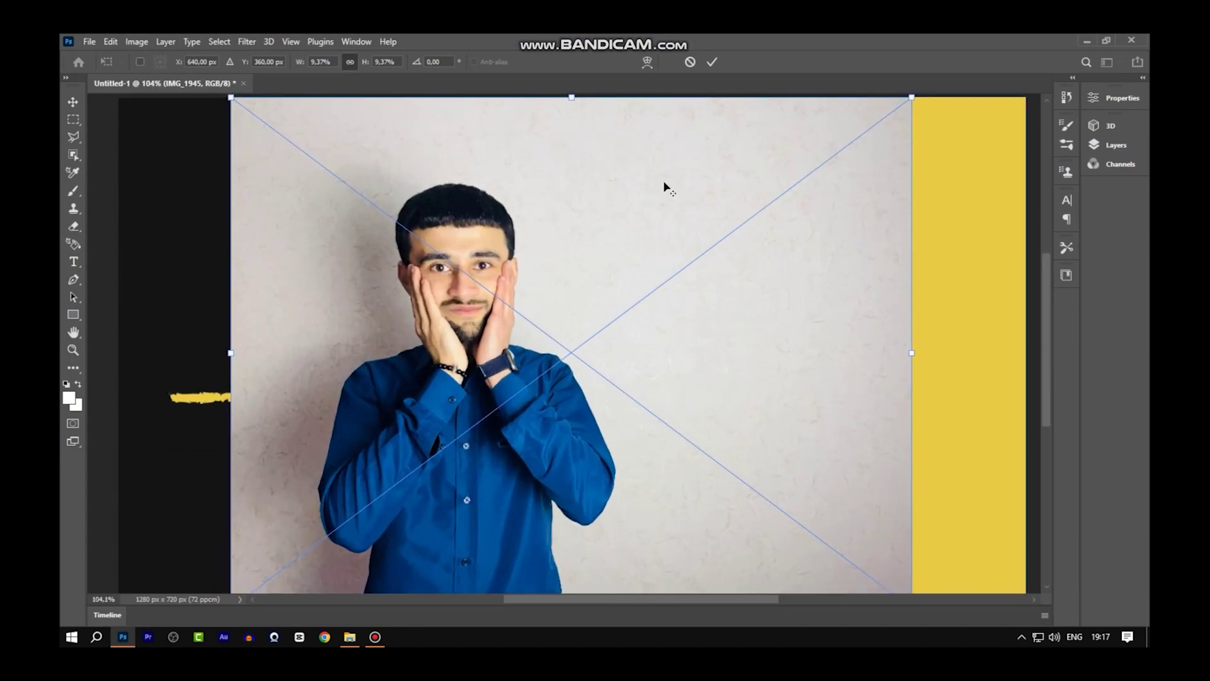
scroll(666, 188, "down", 1)
type("14,37")
left_click(381, 62)
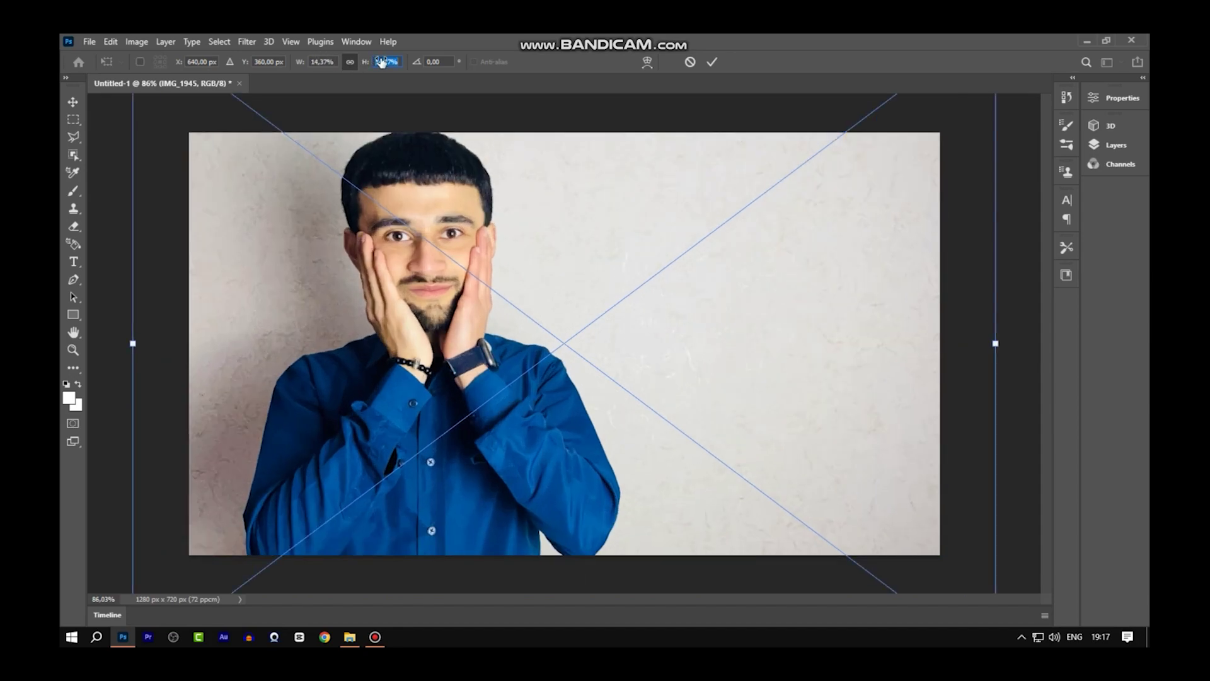
key("Up")
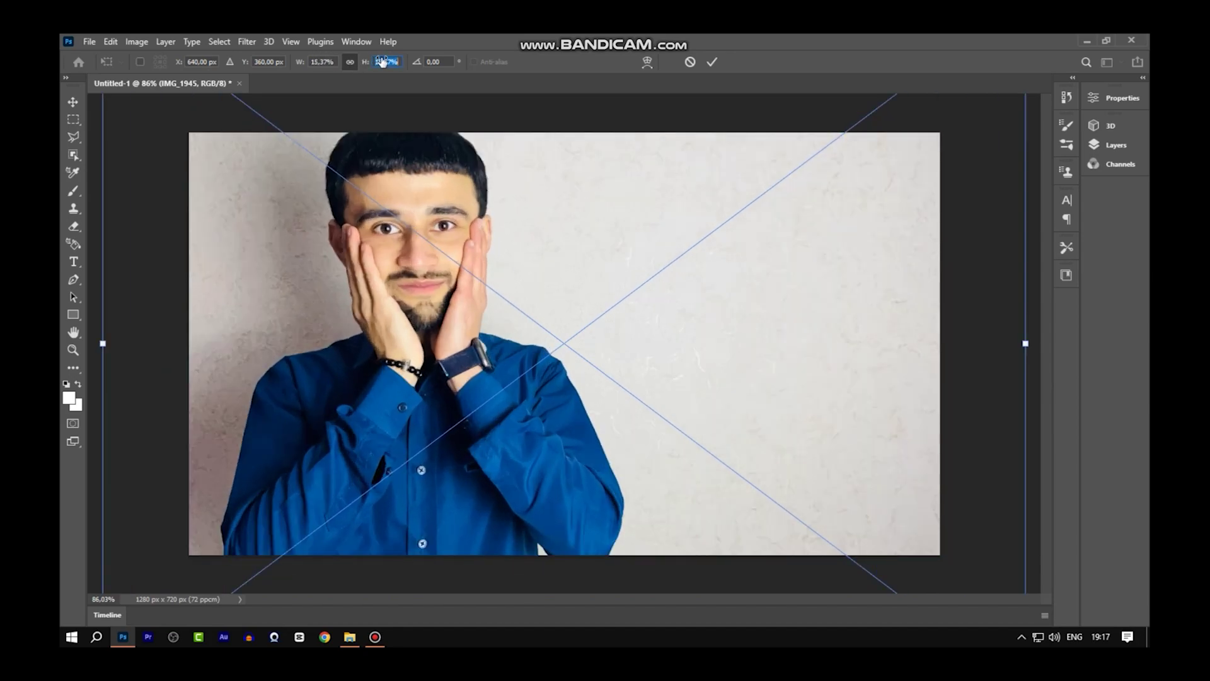
key("Down")
key("Down")
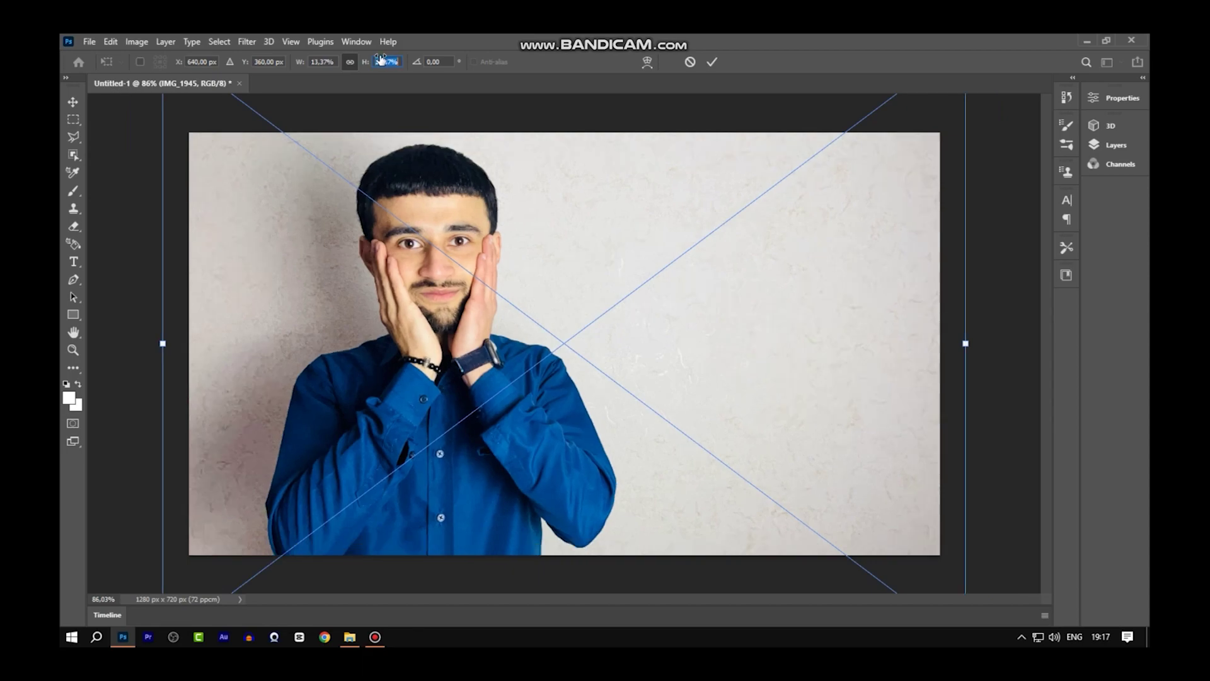
Flip the portrait horizontally, commit the transform and shift it to the right
right_click(647, 287)
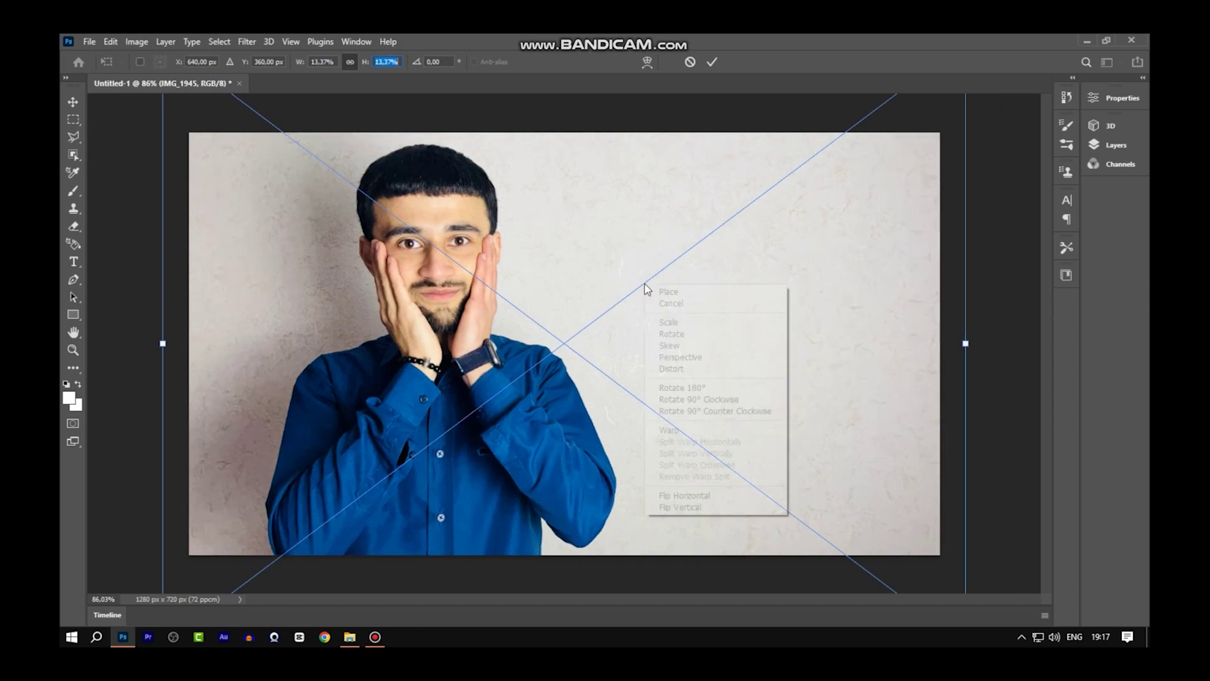
left_click(716, 497)
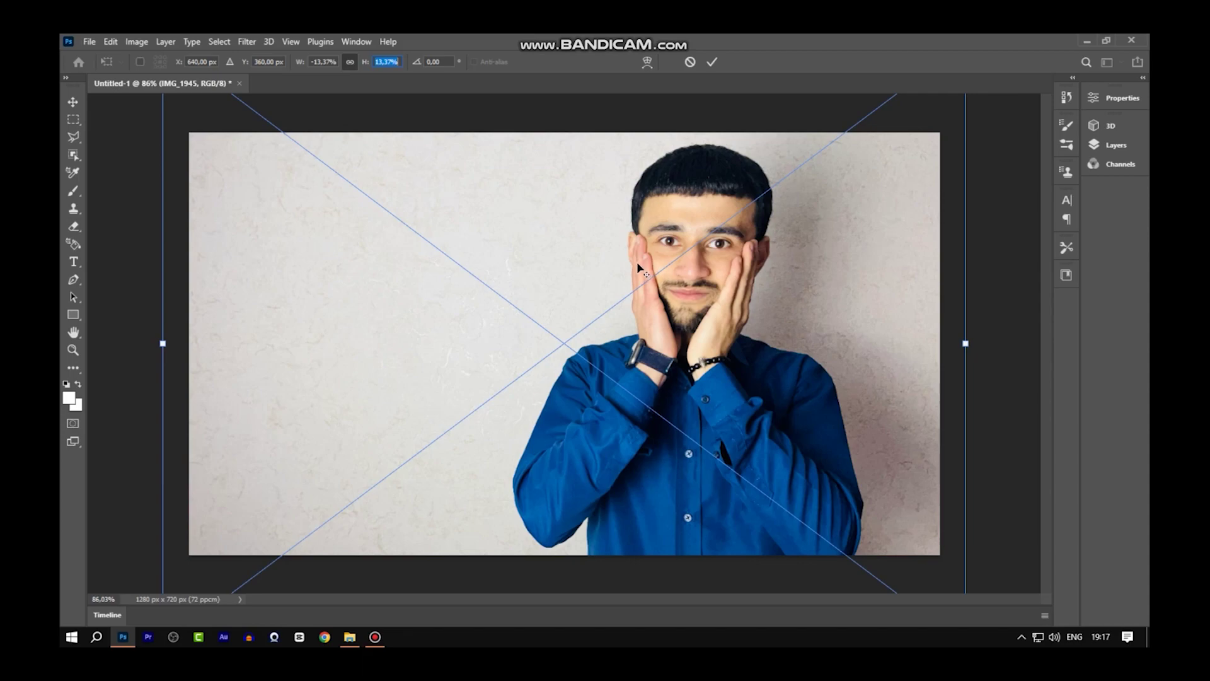
left_click(73, 101)
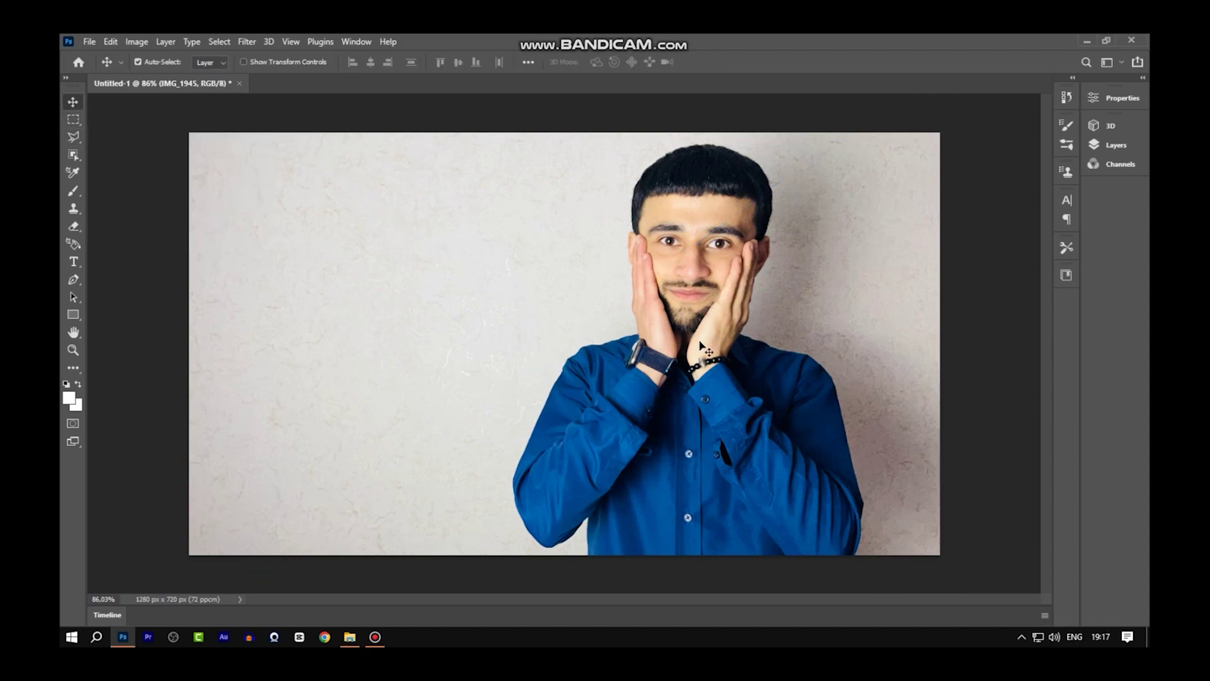
mouse_move(698, 341)
left_mouse_down()
mouse_move(783, 355)
mouse_move(766, 344)
mouse_move(822, 334)
left_mouse_up()
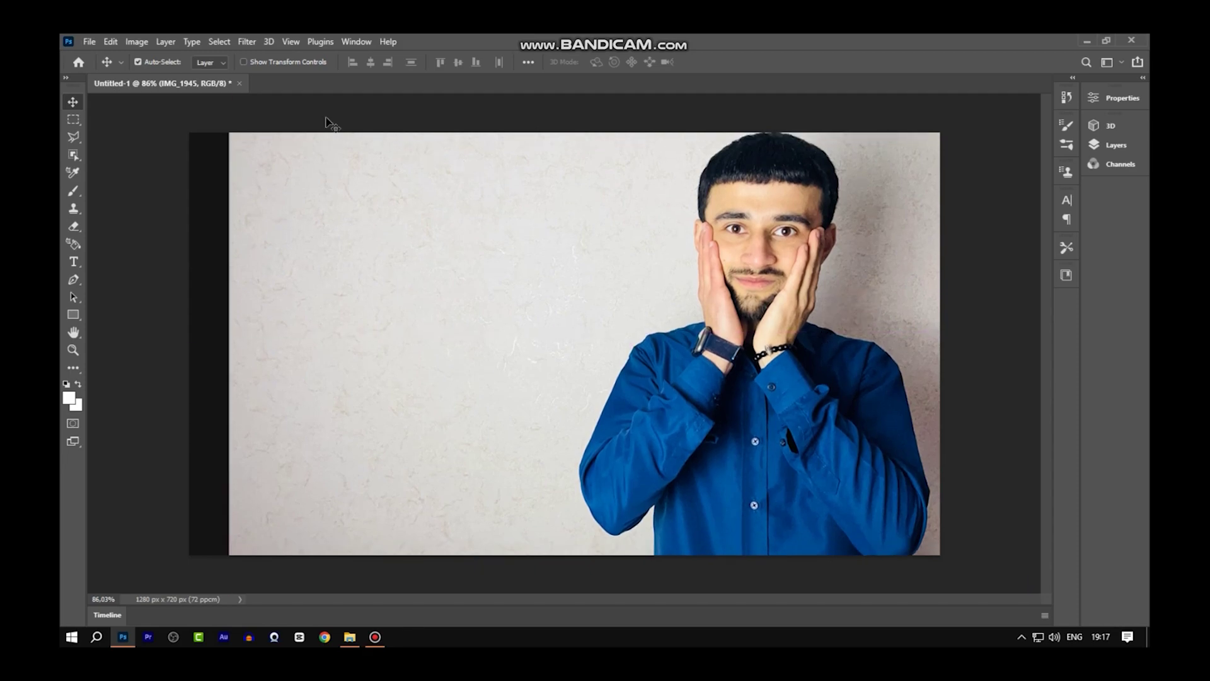
Scale the portrait proportionally to about 17% and position the man at the right edge
key("ctrl+t")
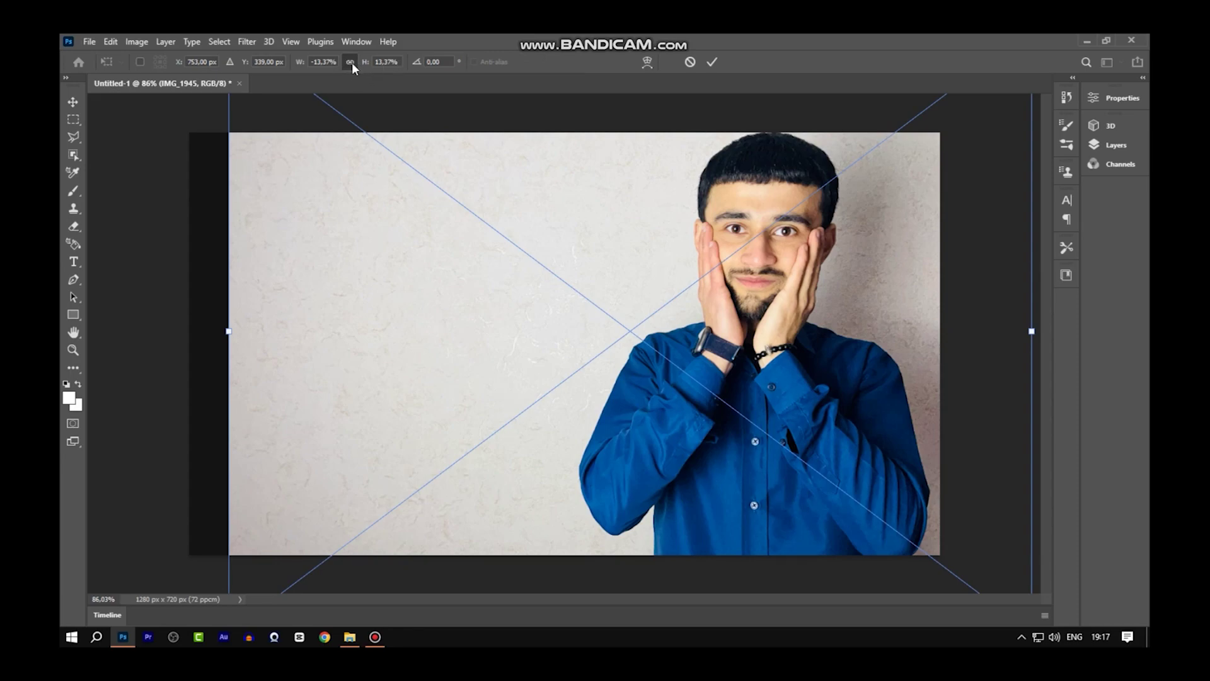
left_click(351, 62)
left_click(383, 63)
scroll(383, 63, "up", 6)
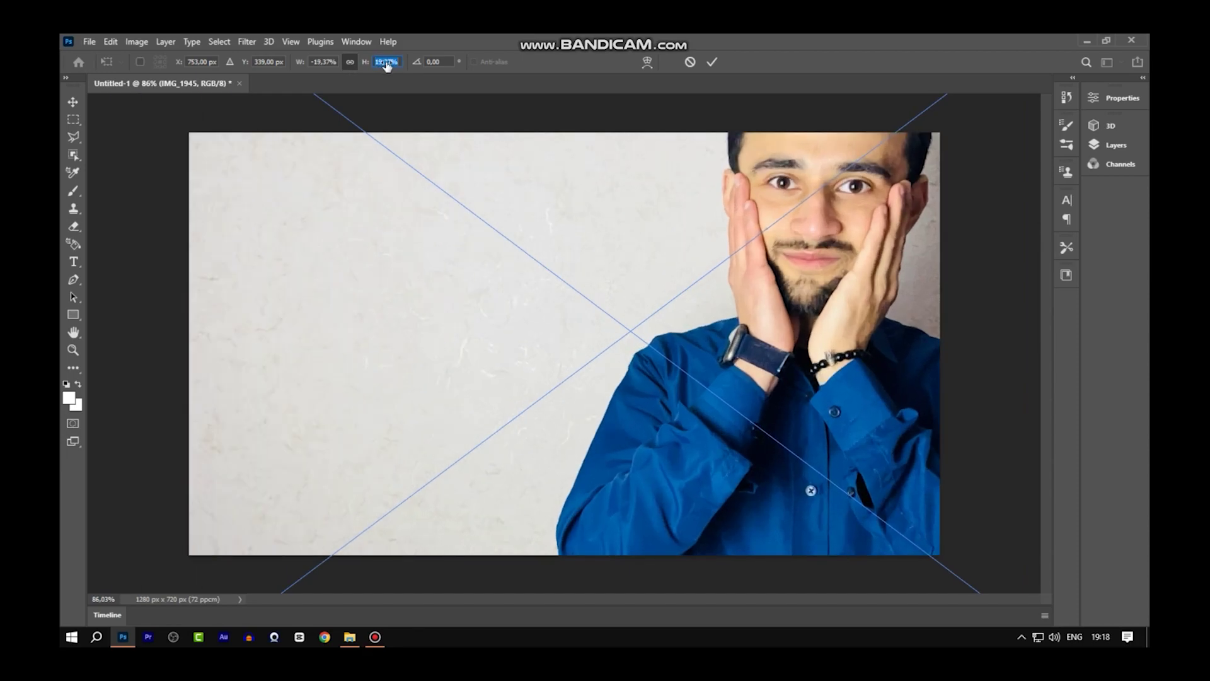
scroll(385, 65, "down", 4)
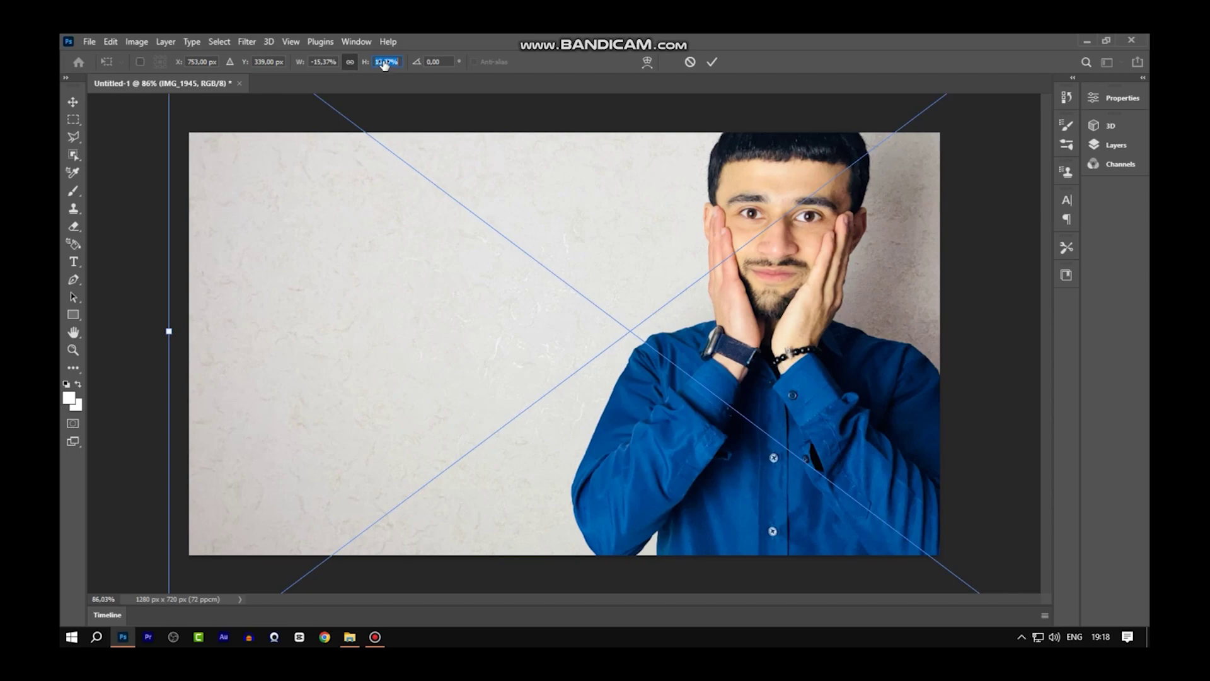
scroll(383, 64, "up", 1)
scroll(384, 64, "up", 1)
left_click_drag(830, 270, 834, 315)
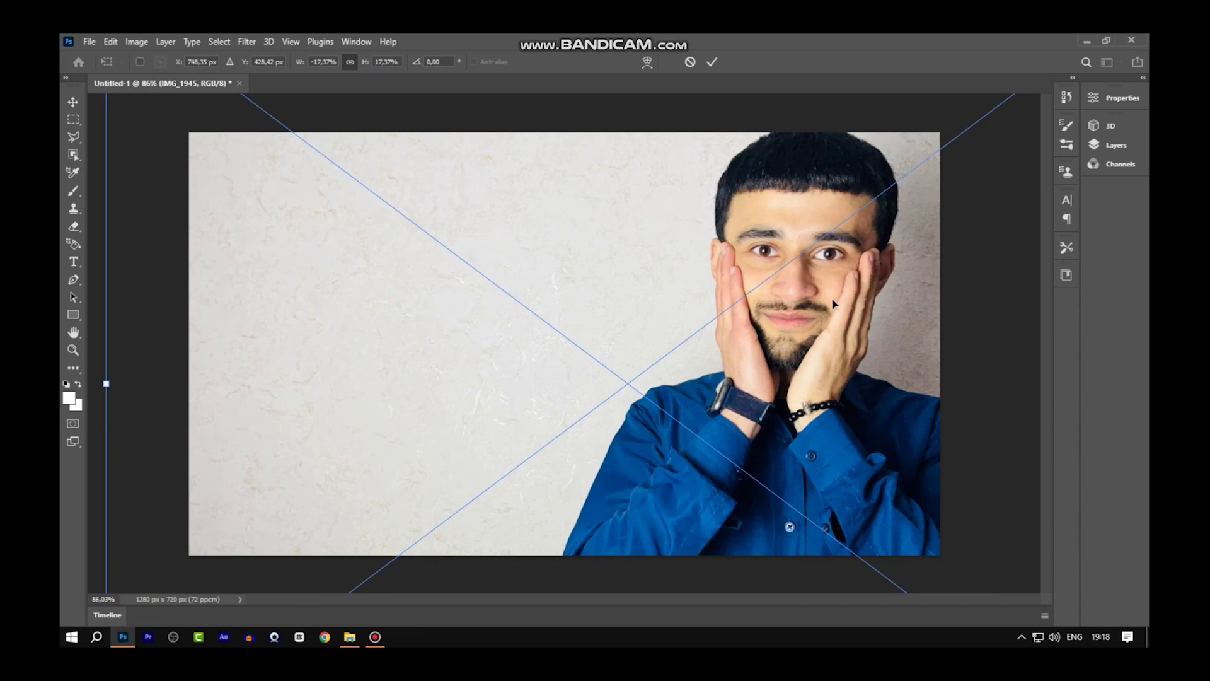
mouse_move(786, 278)
left_mouse_down()
mouse_move(766, 284)
mouse_move(776, 280)
left_mouse_up()
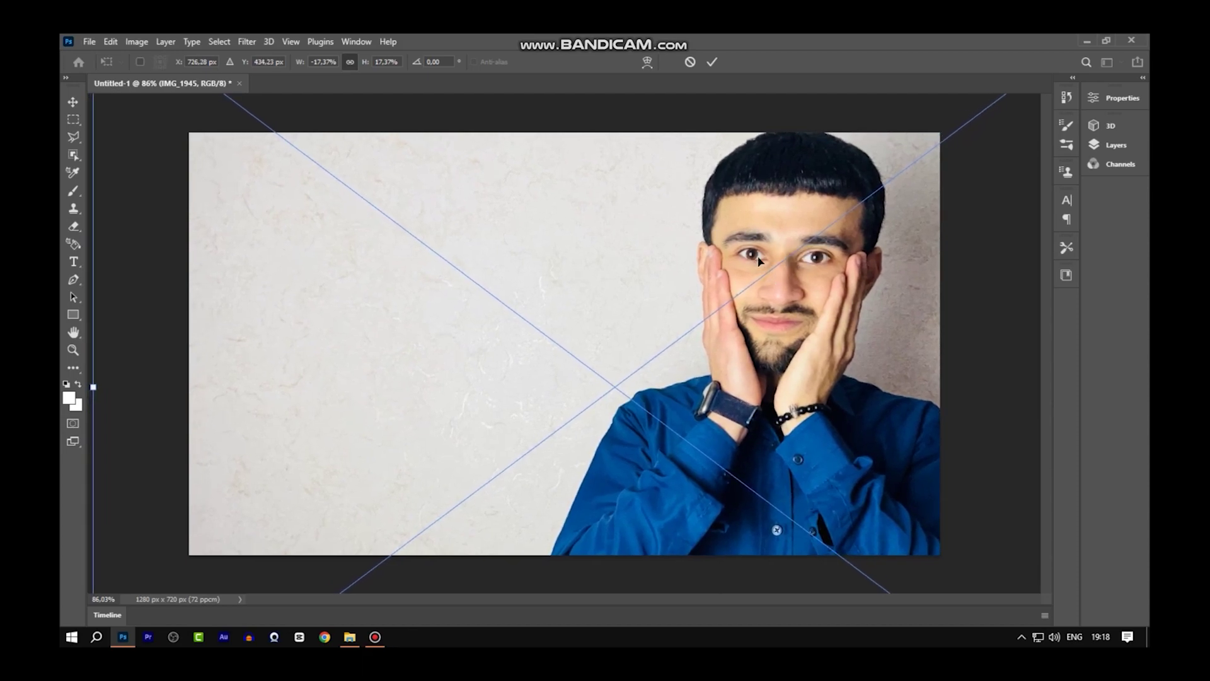
left_click(709, 63)
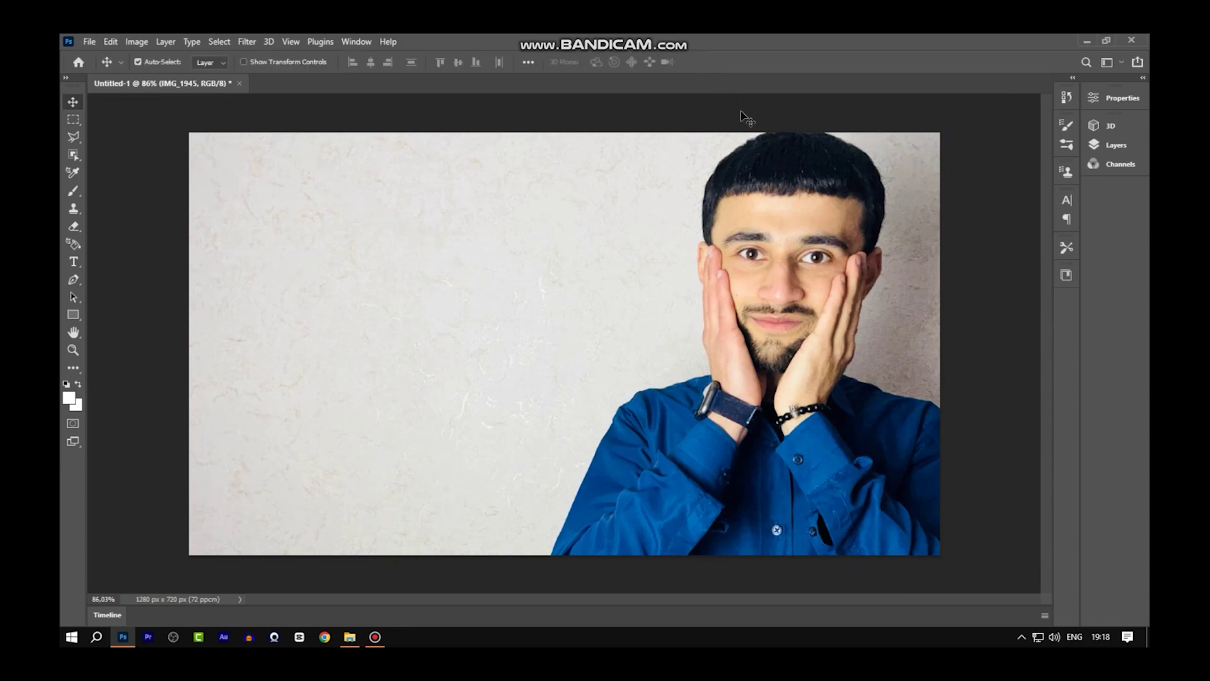
Select the man with the Object Selection tool's Select Subject
key("F7")
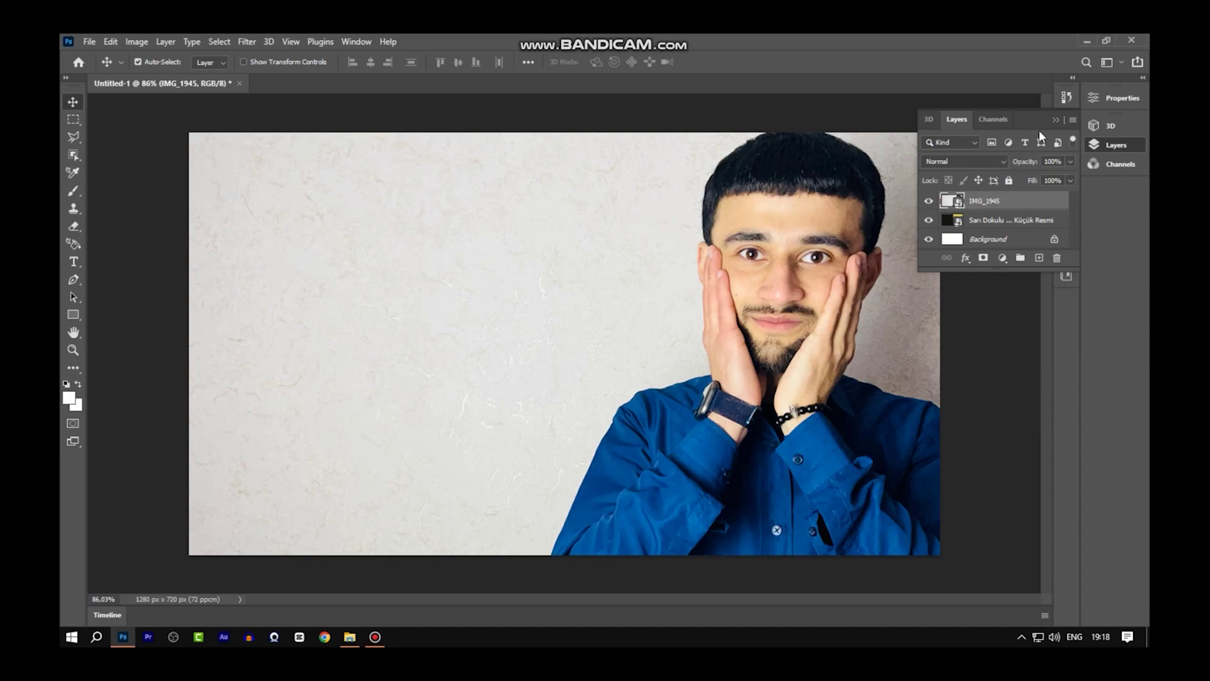
left_click(1053, 120)
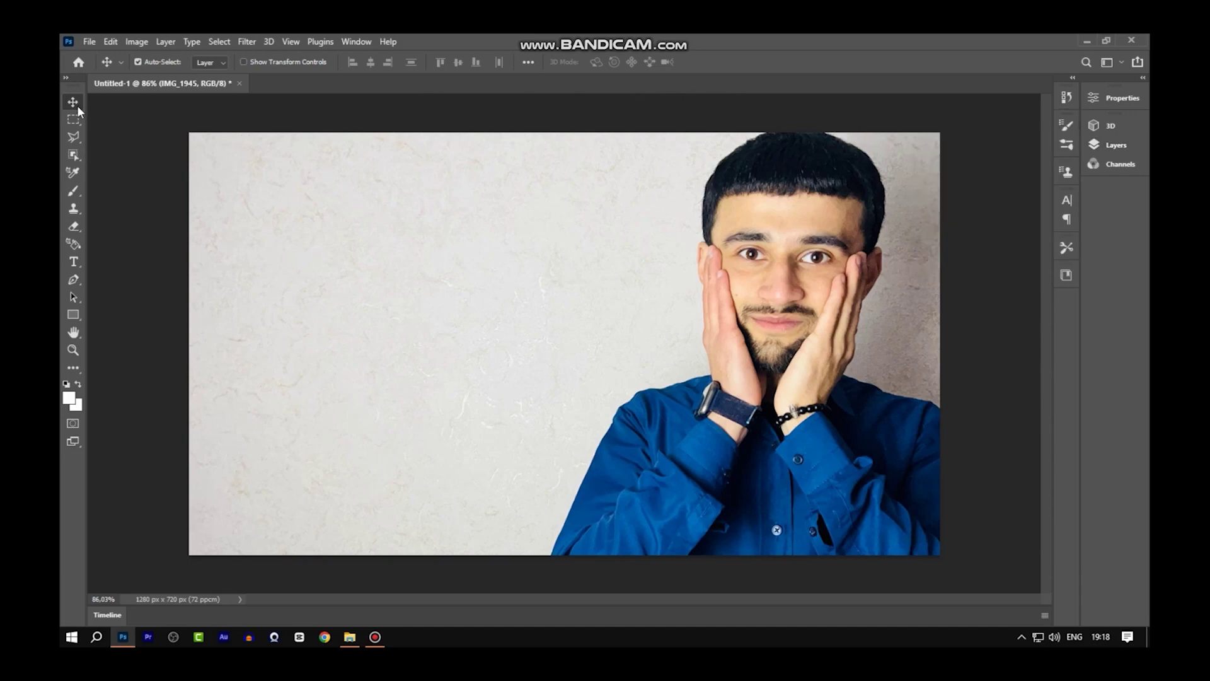
left_click(73, 155)
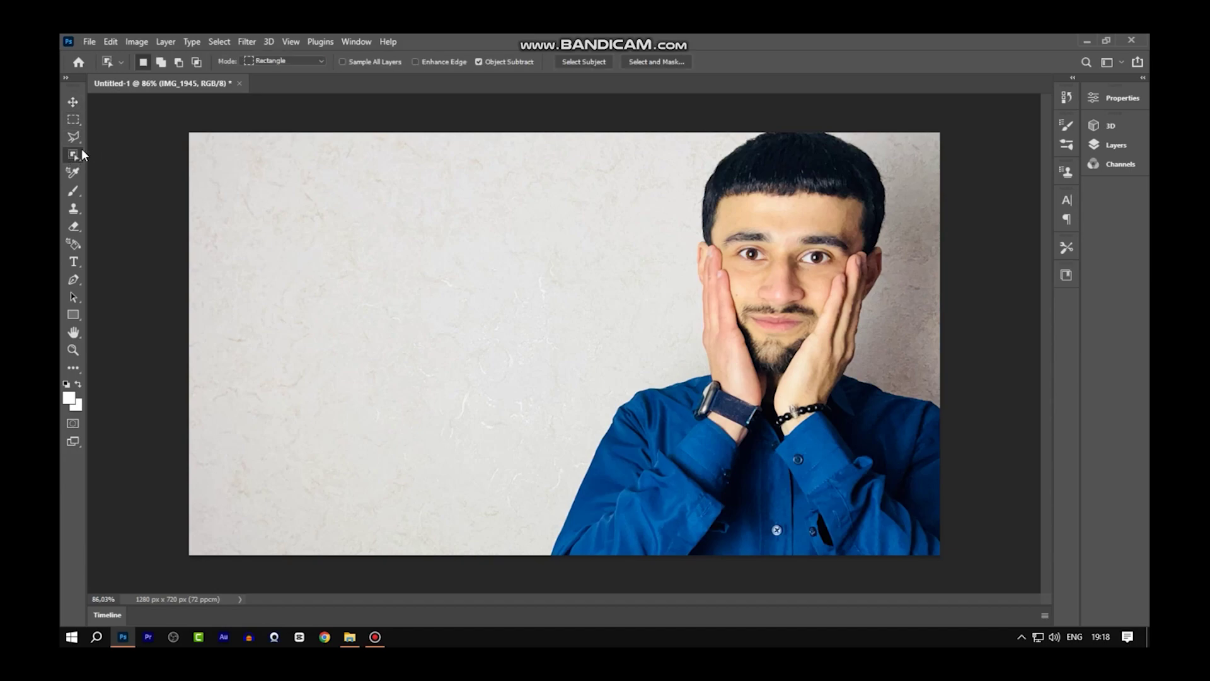
left_click(581, 61)
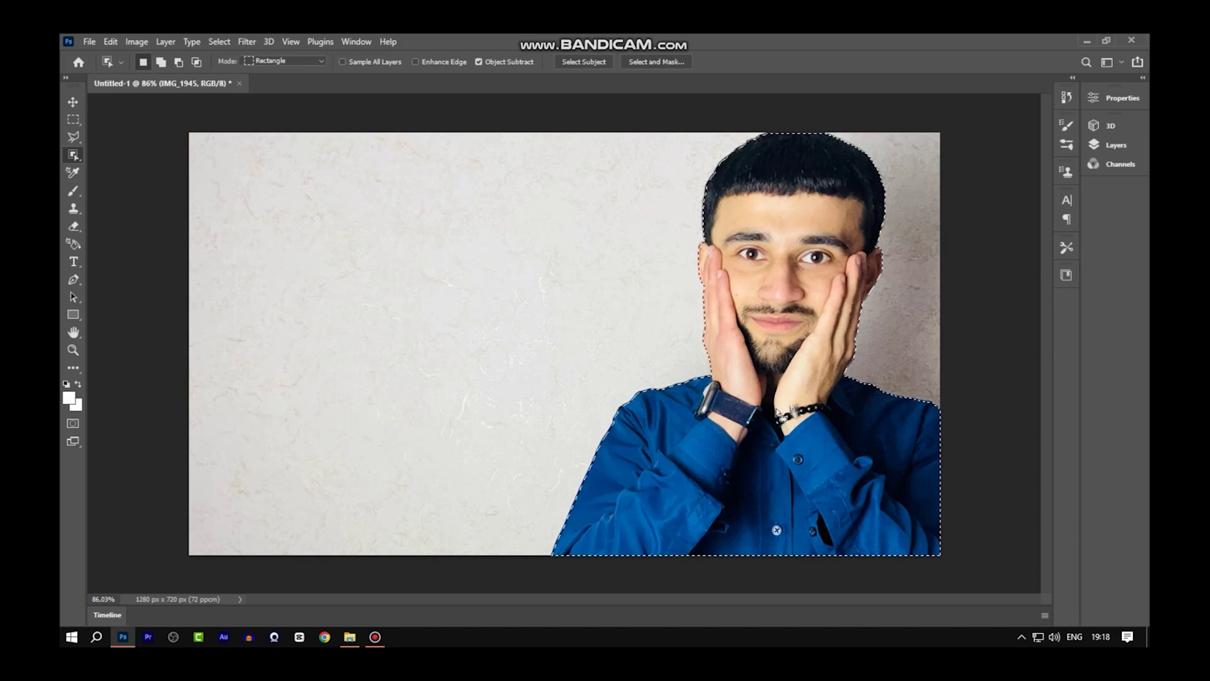
Copy the selected man to Layer 1 and delete the original IMG_1945 layer
key("F7")
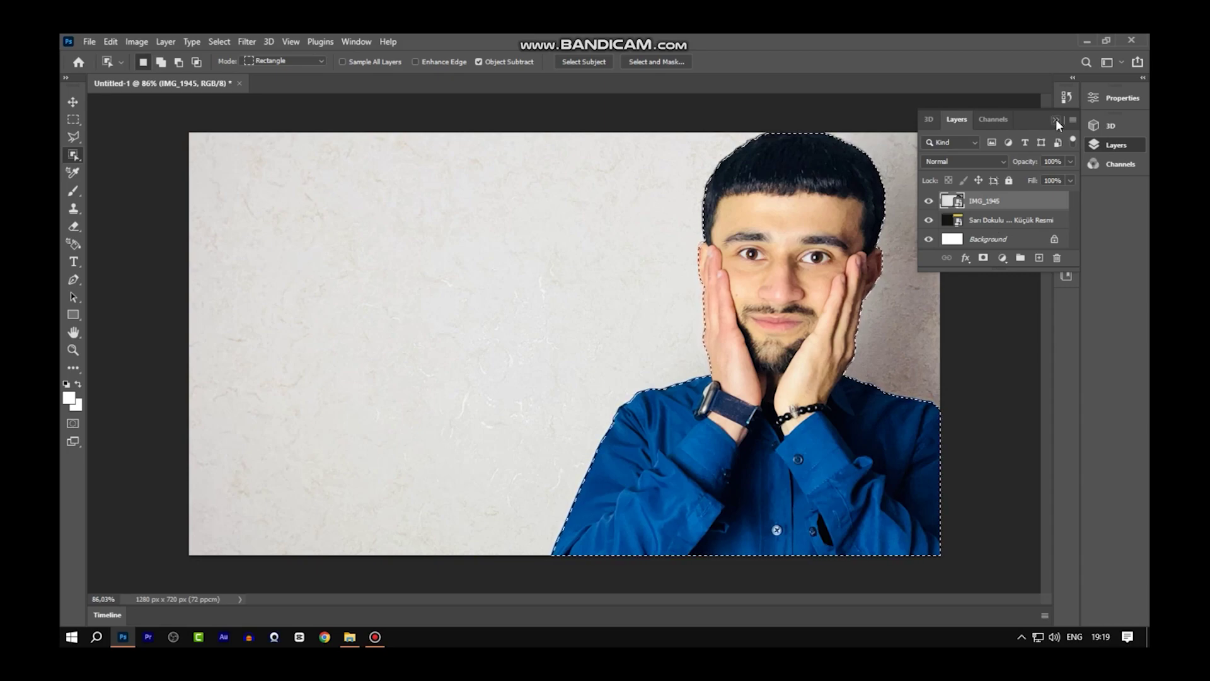
key("ctrl+j")
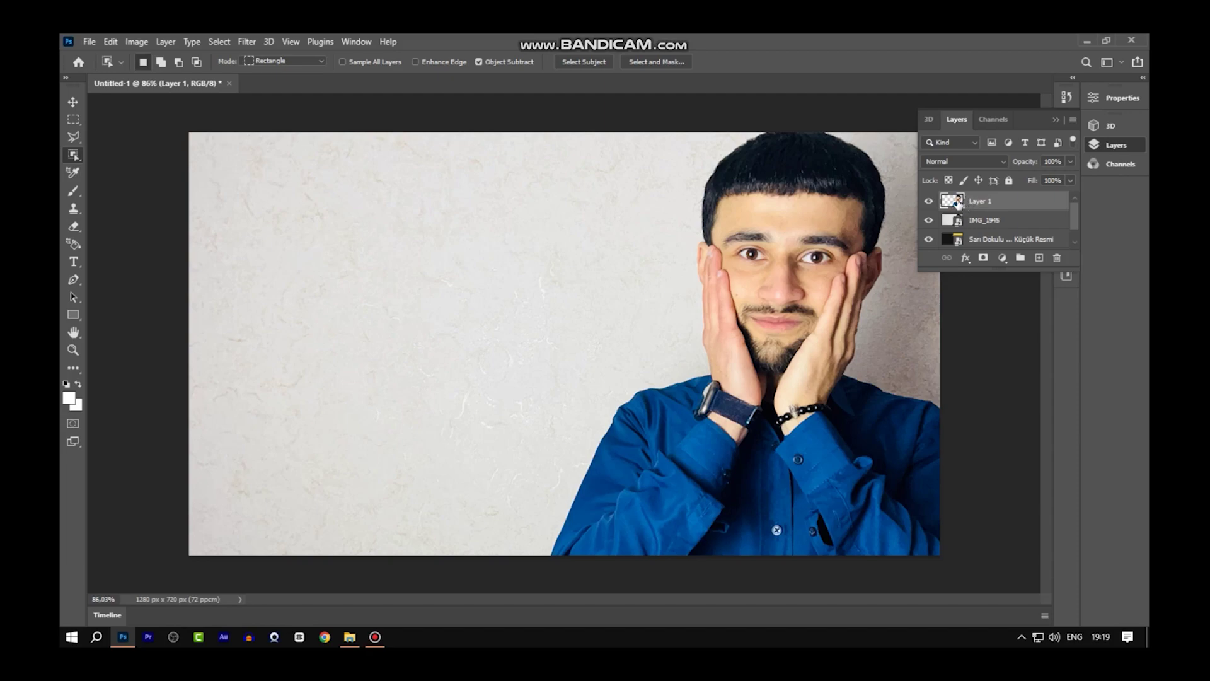
left_click(974, 222)
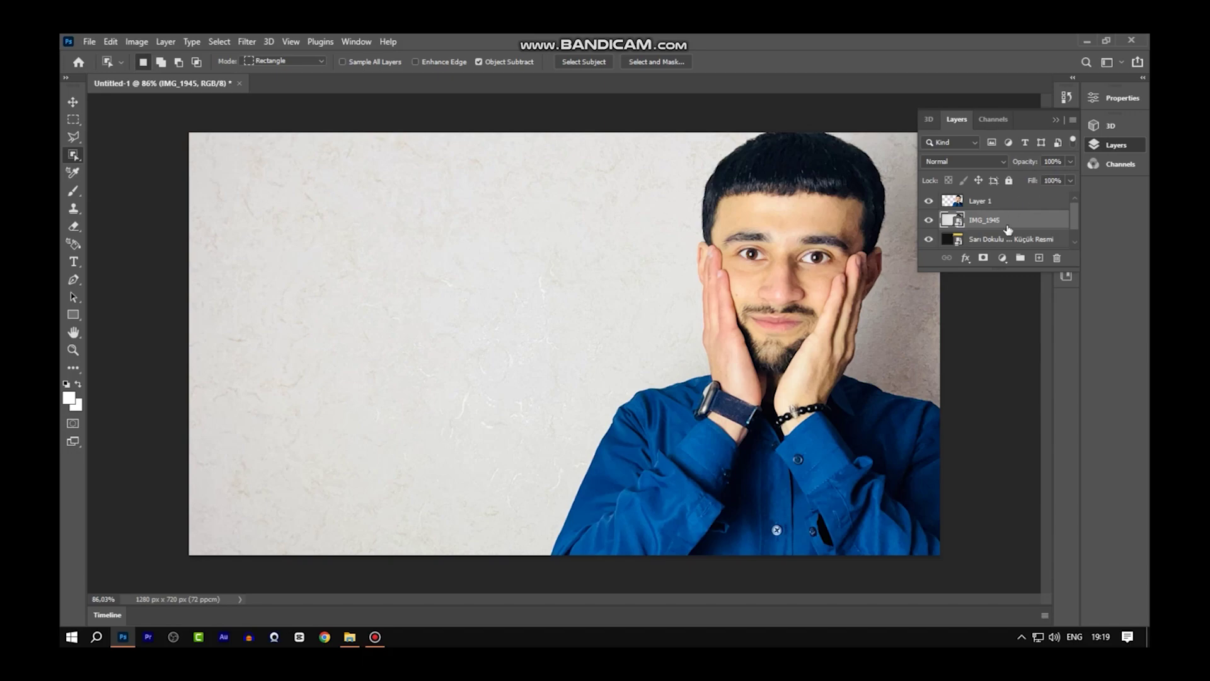
left_click(1058, 259)
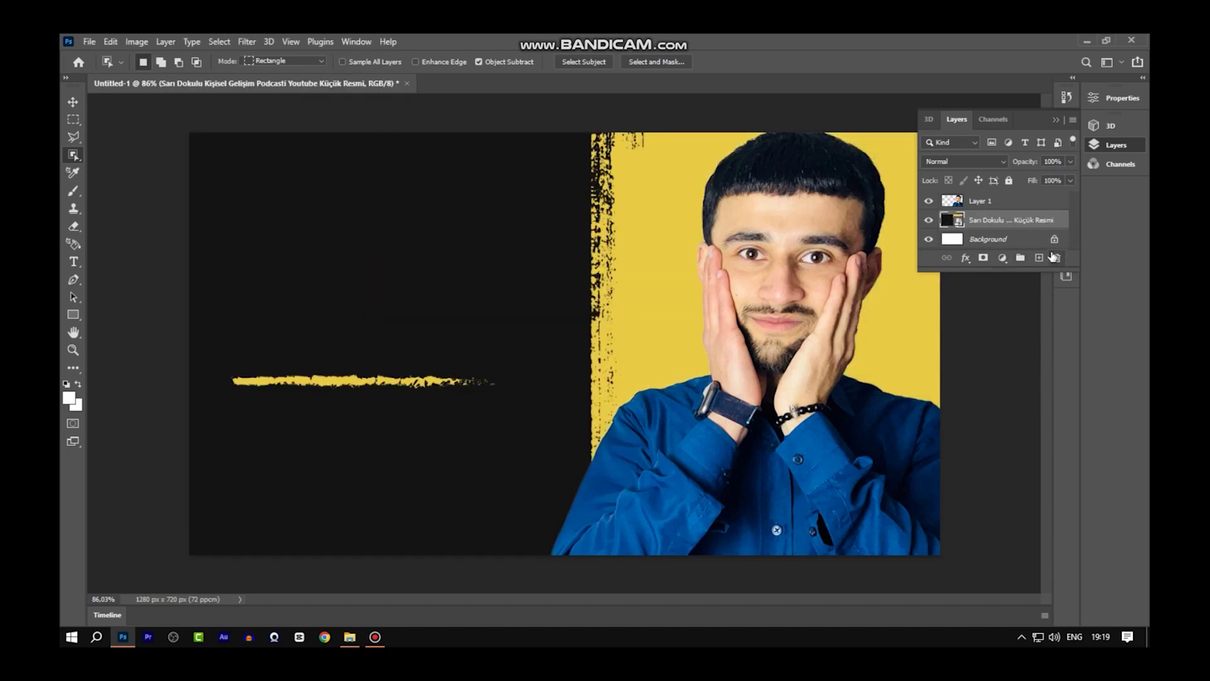
Switch to the Spot Healing Brush, rasterize the layer and set the brush to 9 px
left_click(1055, 120)
scroll(933, 220, "up", 2)
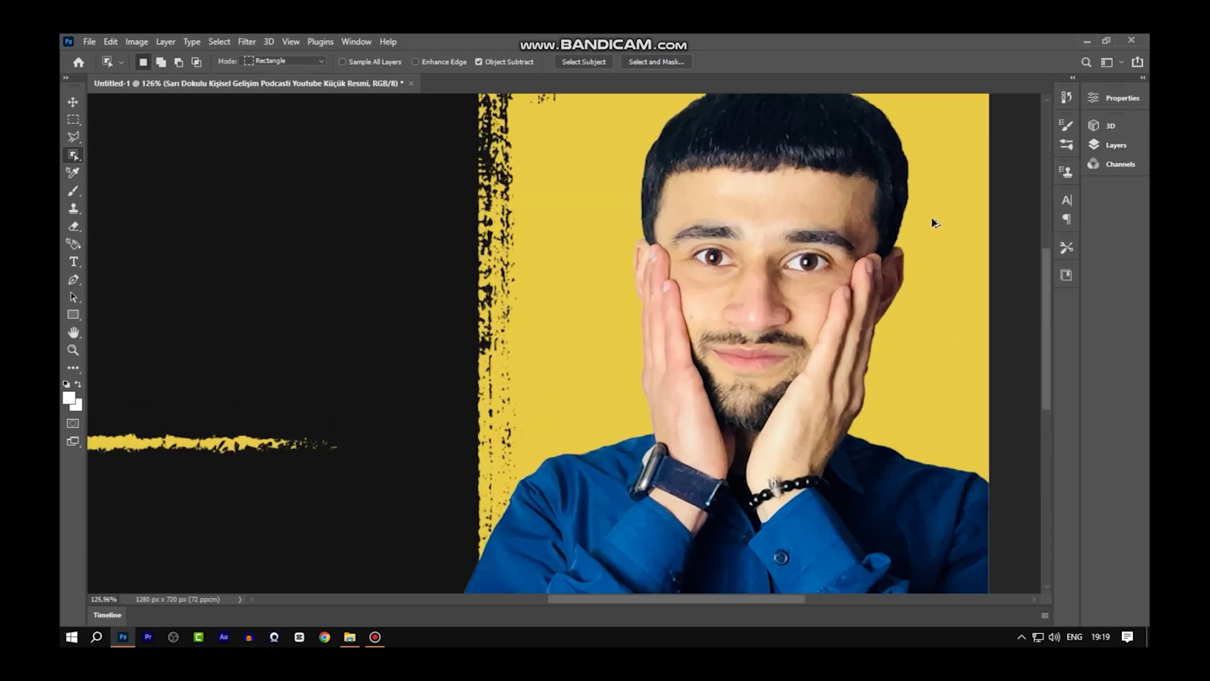
scroll(932, 220, "down", 2)
scroll(932, 221, "up", 2)
scroll(841, 247, "up", 1)
scroll(739, 278, "up", 1)
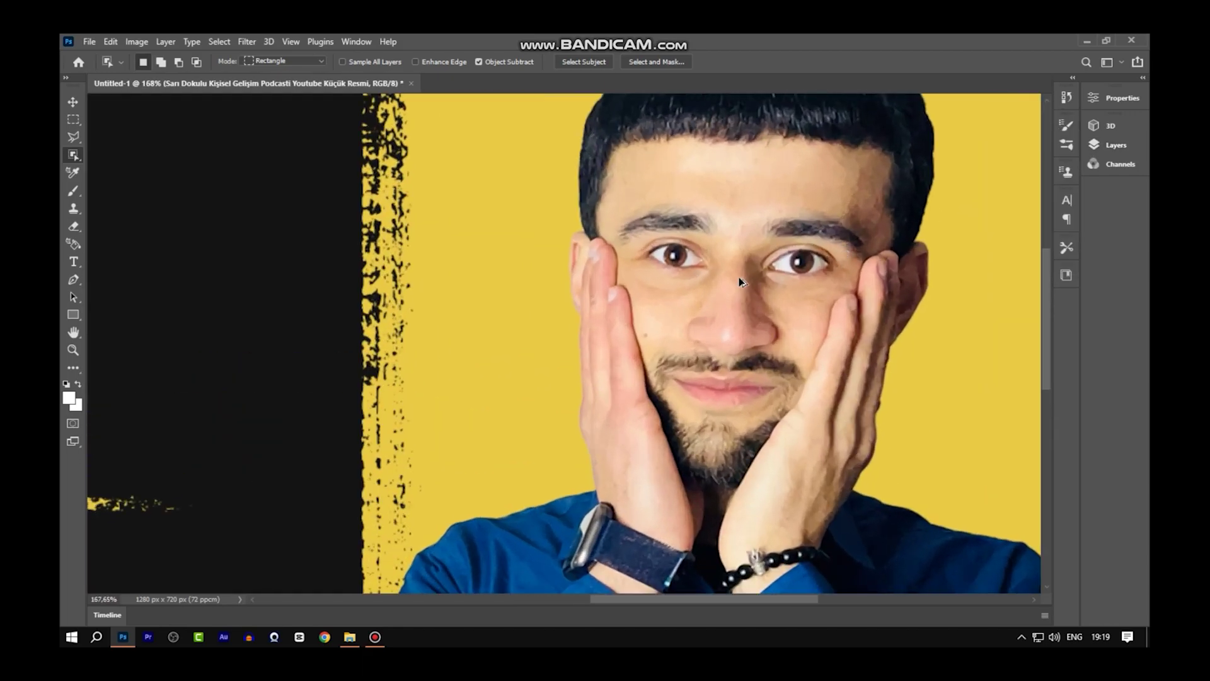
scroll(664, 334, "down", 1)
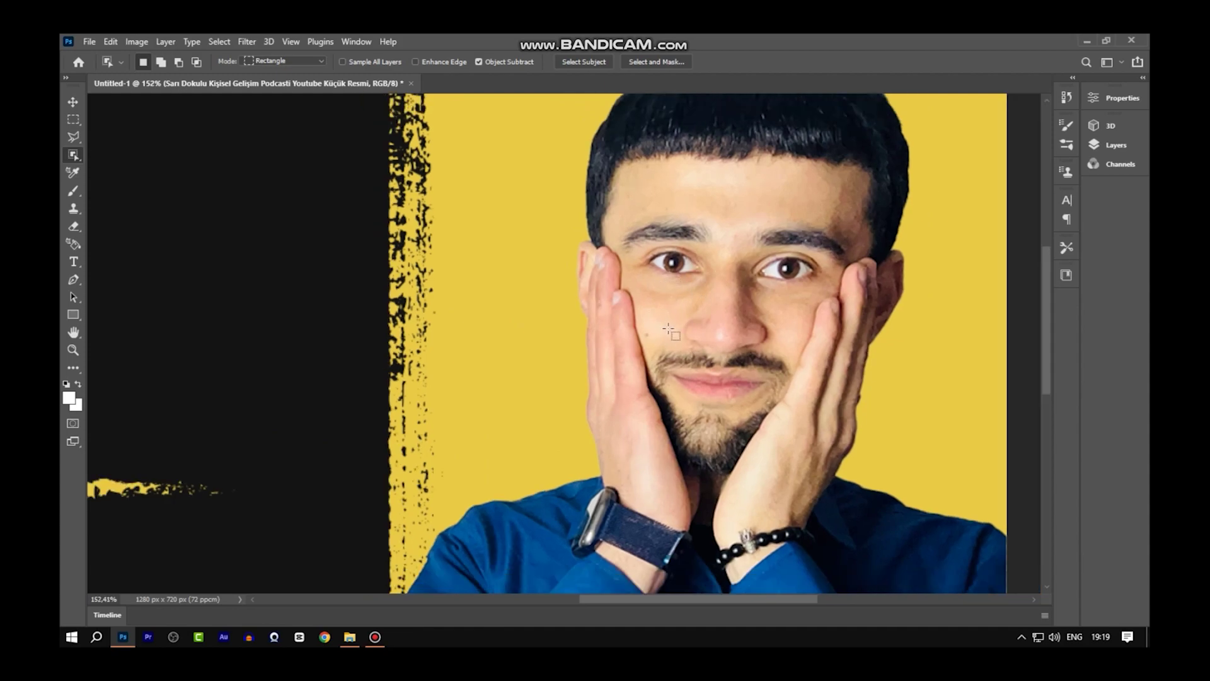
key("j")
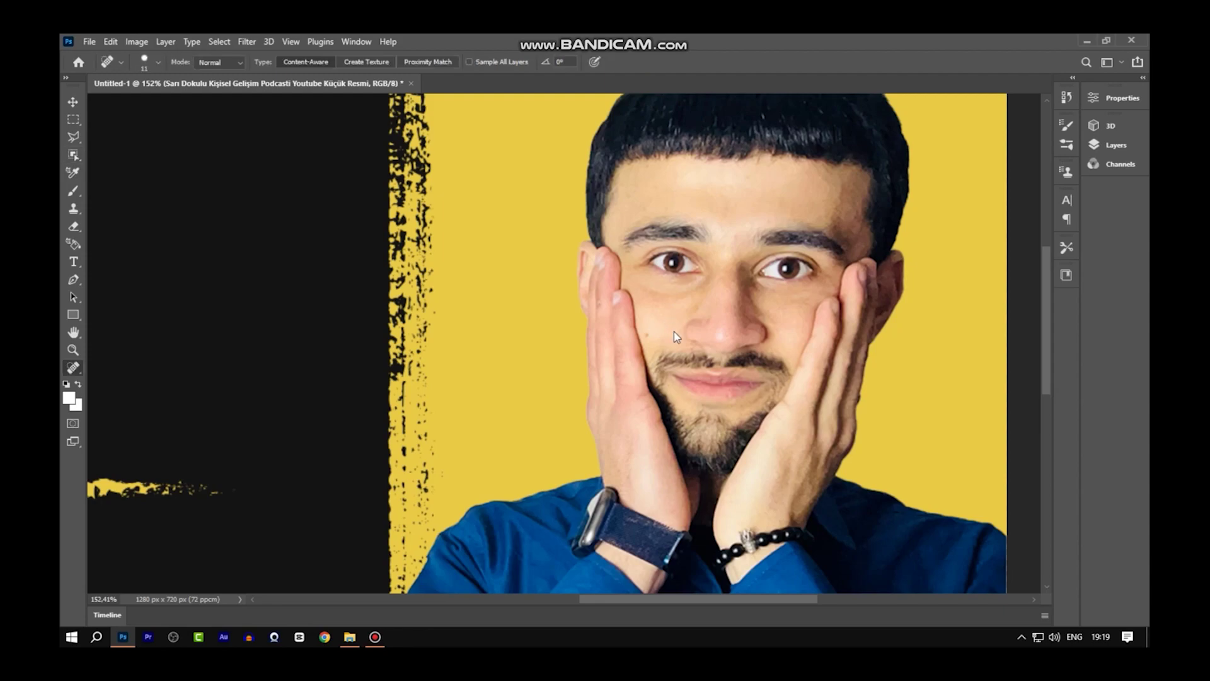
left_click(670, 329)
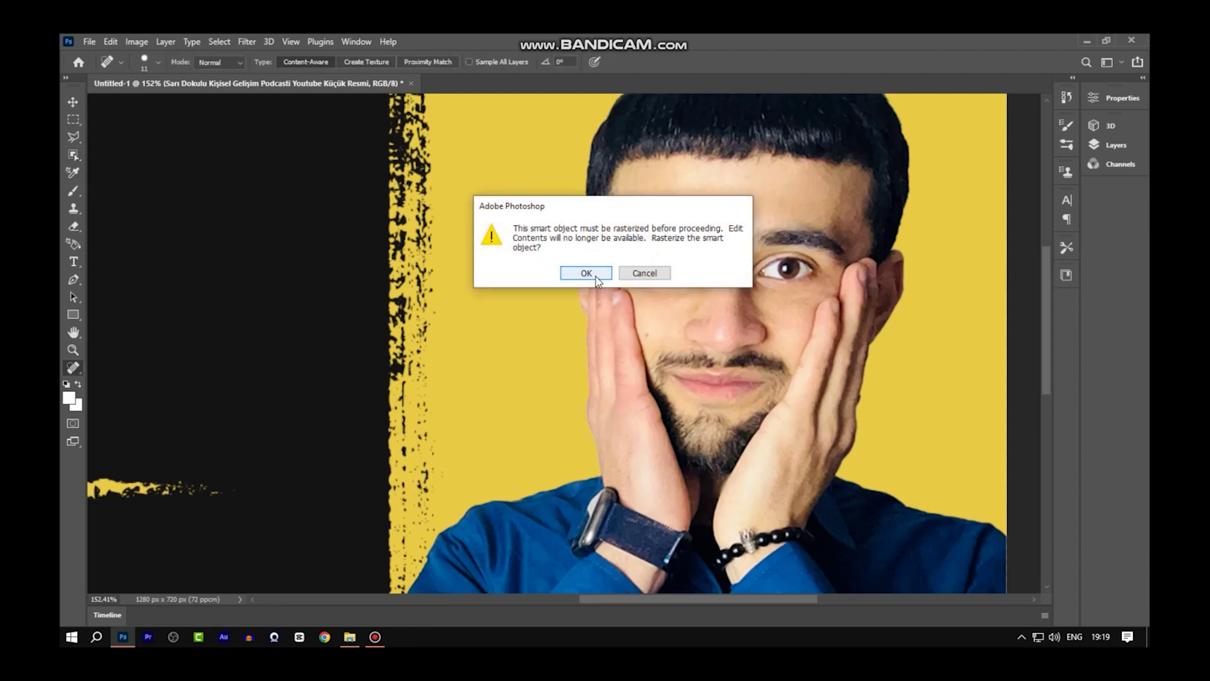
left_click(586, 272)
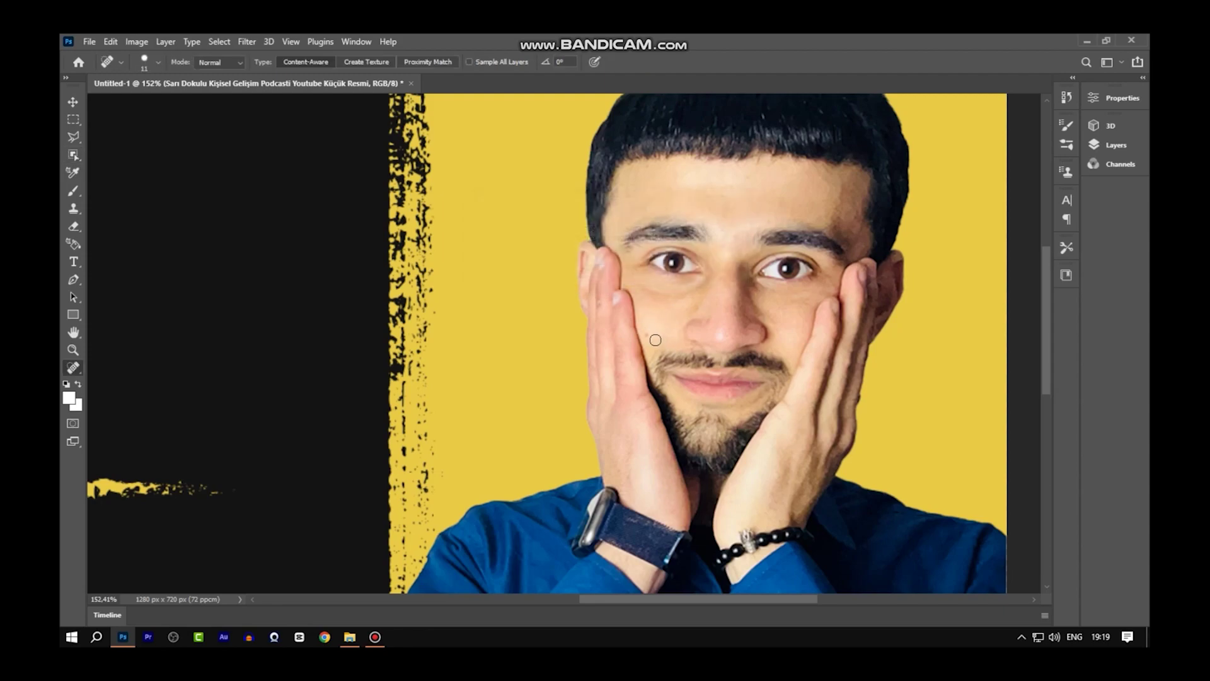
scroll(653, 334, "up", 2)
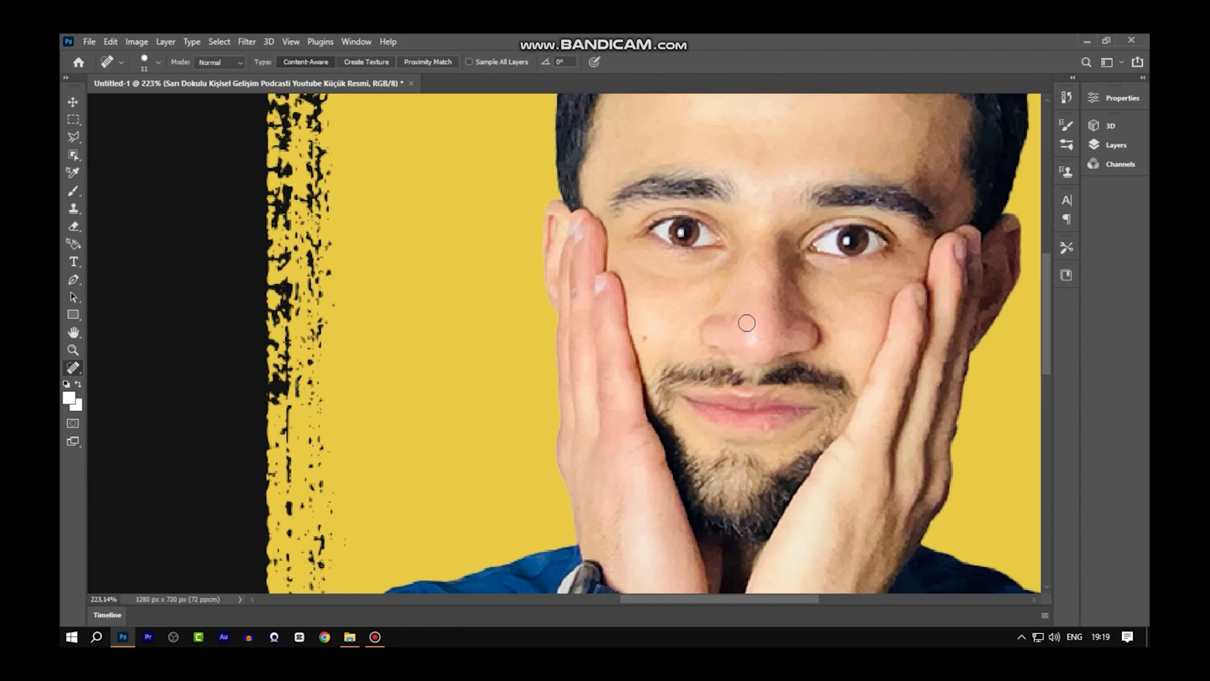
left_click(158, 62)
left_click_drag(88, 102, 87, 101)
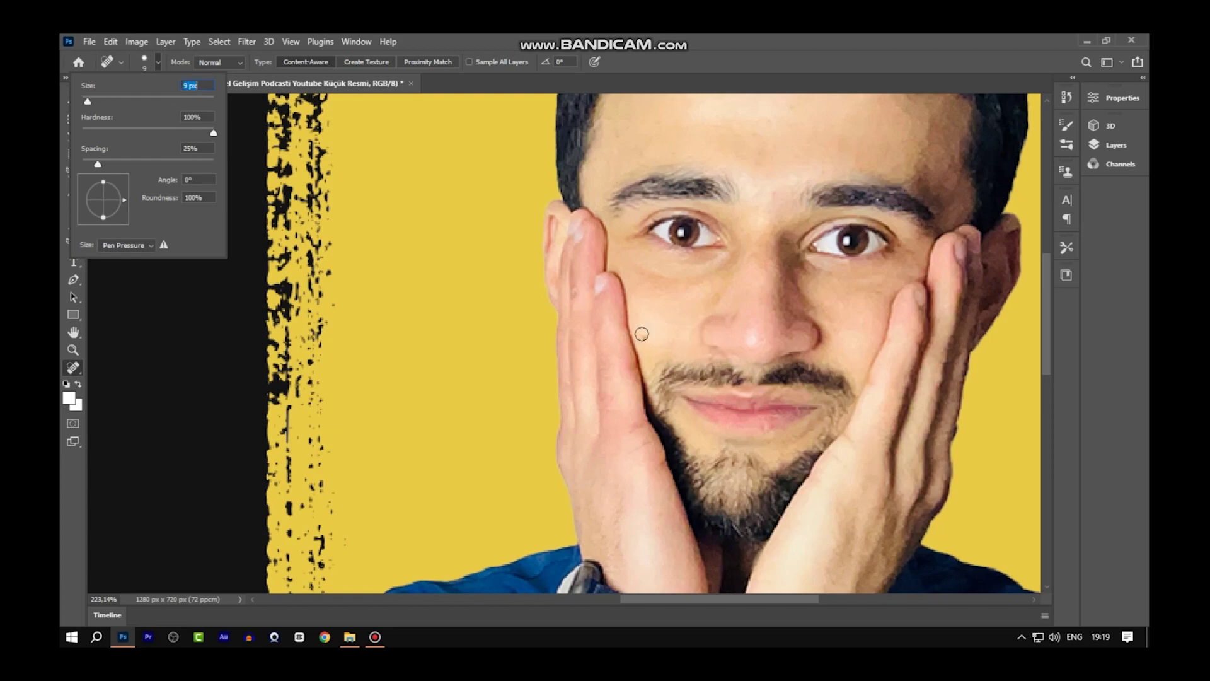
left_click(159, 63)
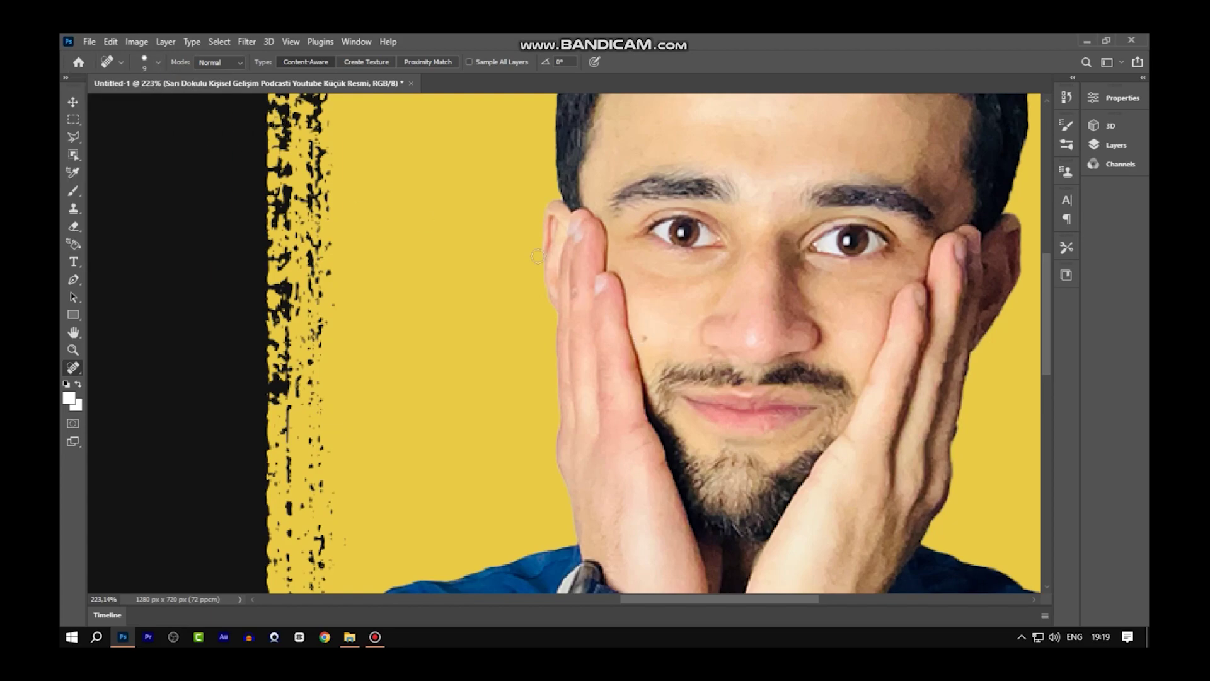
Heal a dark cheek spot, reselect Layer 1, and heal forehead blemishes
left_click(645, 339)
left_click(1115, 144)
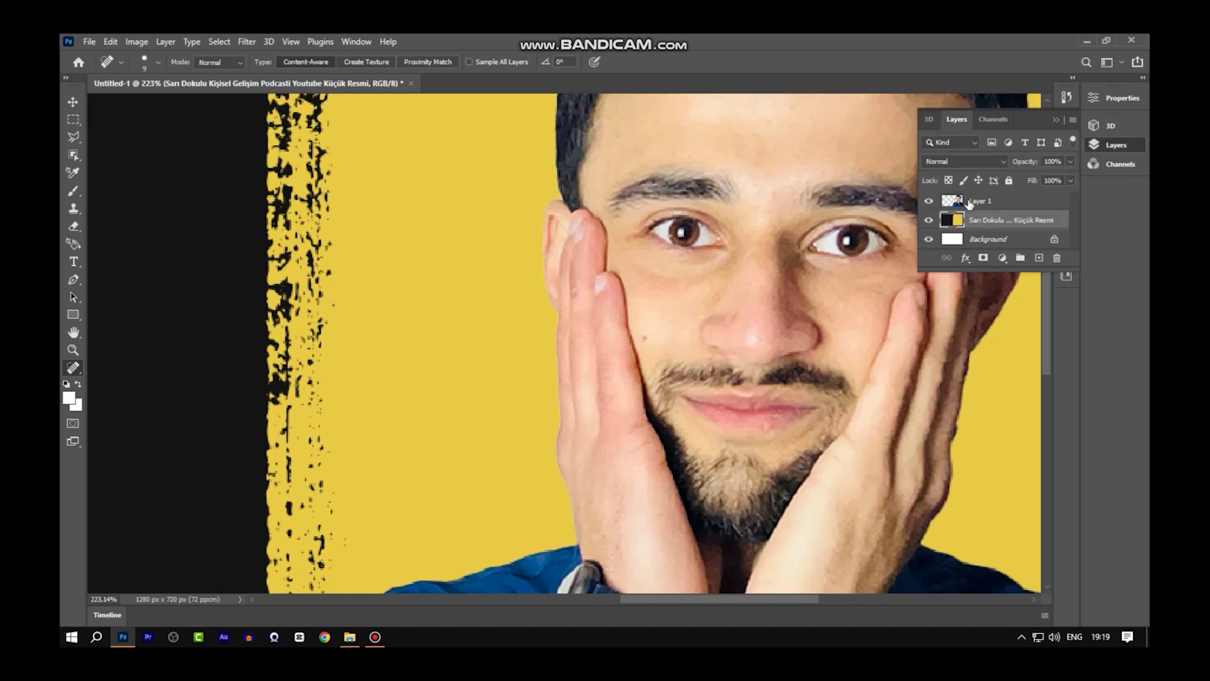
left_click(970, 202)
left_click(1055, 118)
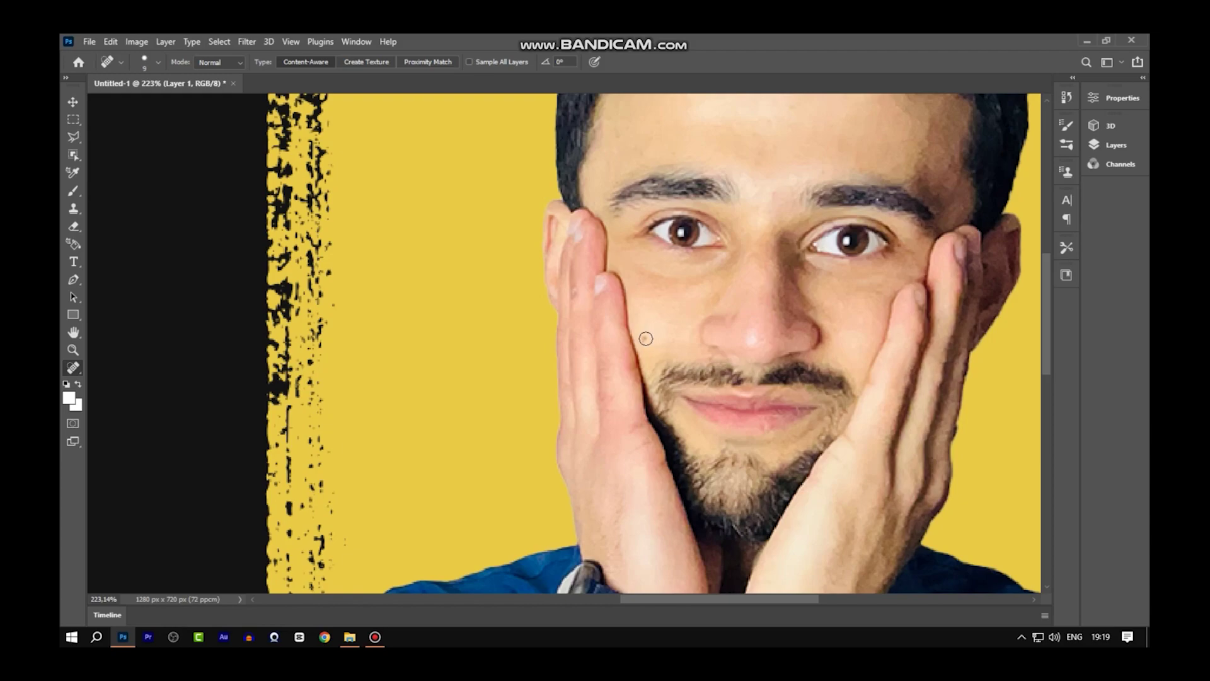
scroll(810, 164, "up", 3)
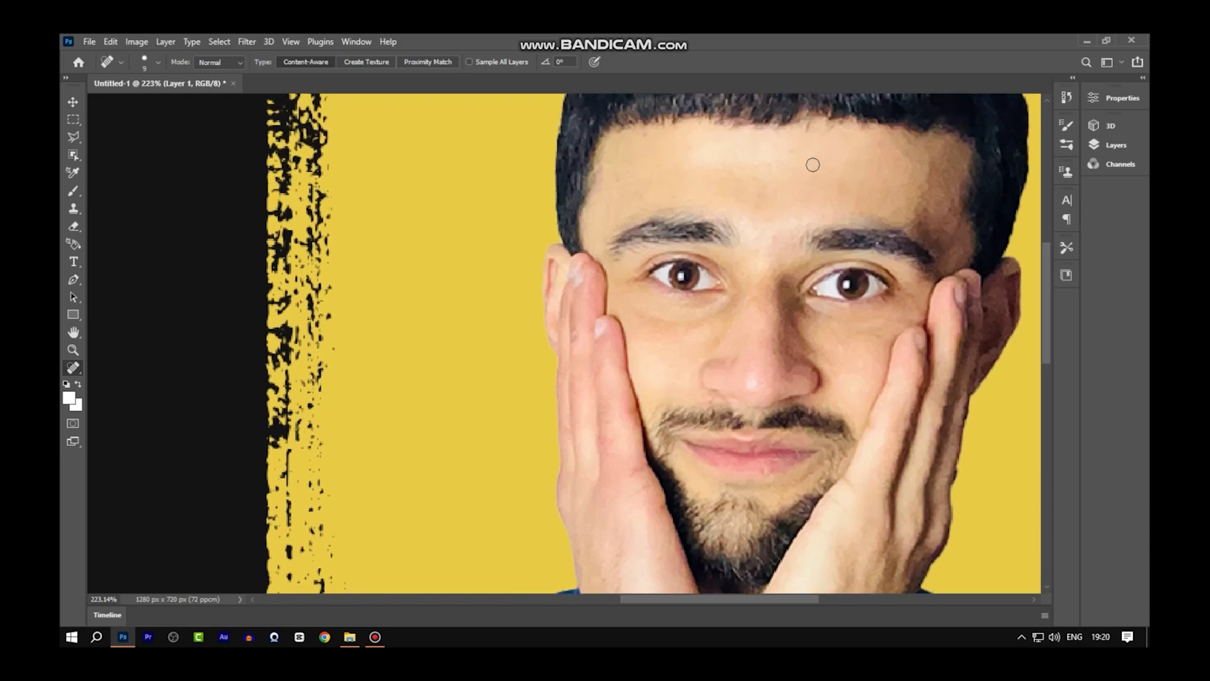
left_click(620, 180)
left_click(781, 189)
left_click(756, 208)
left_click(783, 184)
Heal further spots across the forehead and along the brow
scroll(779, 210, "up", 3)
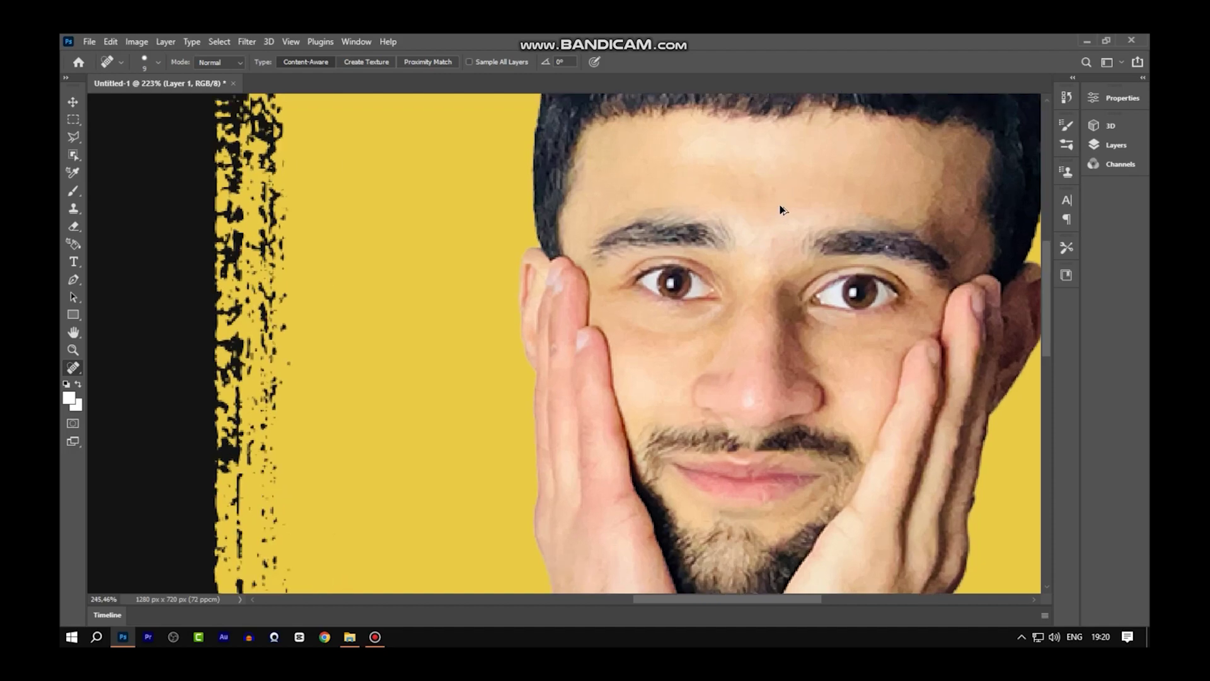
scroll(780, 208, "up", 2)
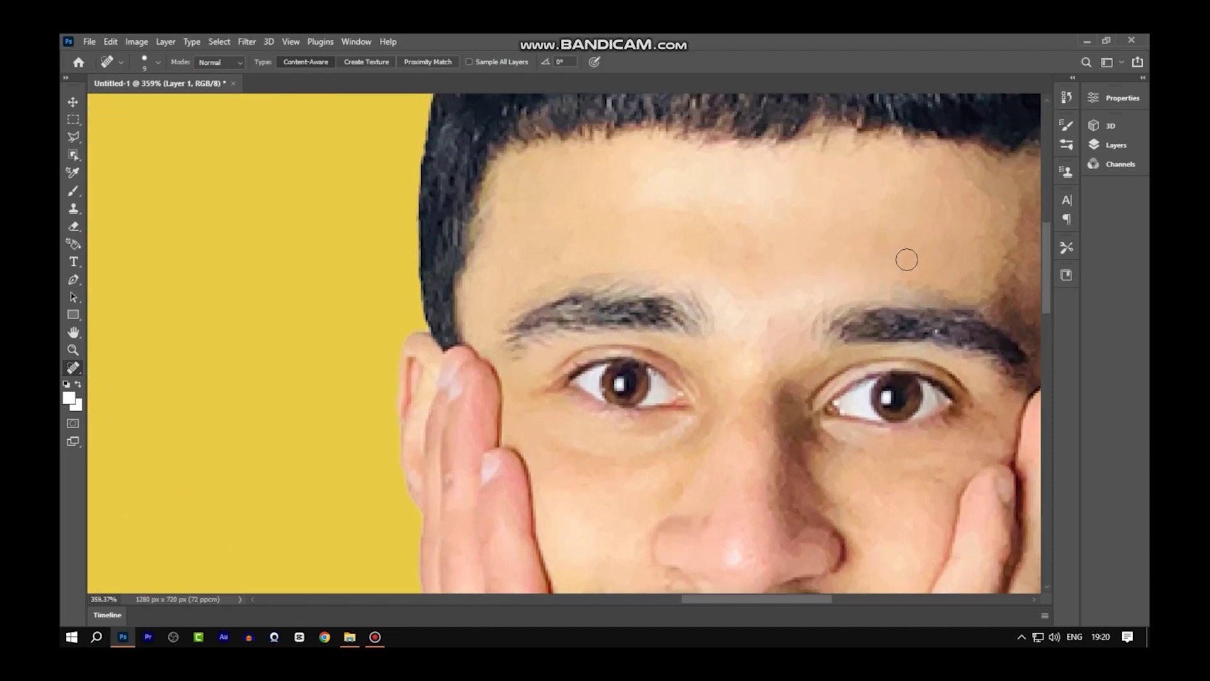
left_click(554, 255)
left_click(571, 222)
left_click(609, 210)
left_click(777, 240)
left_click(748, 267)
scroll(770, 264, "down", 3)
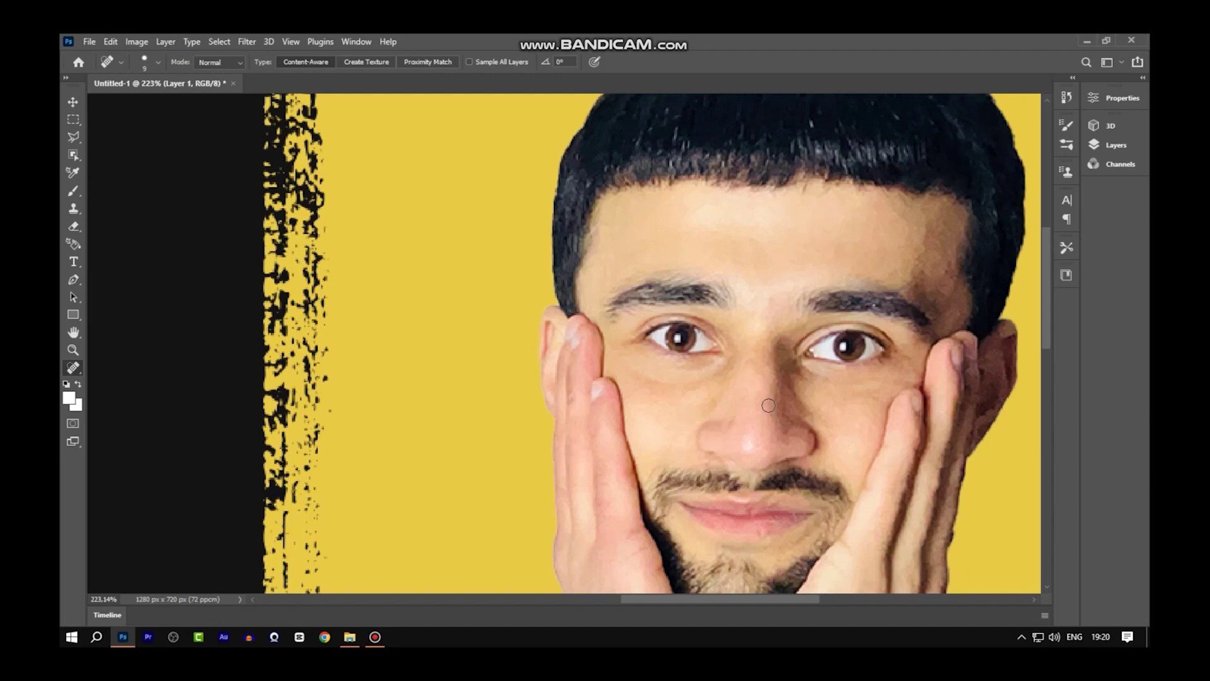
Heal blemishes around the nose, on the right cheek and near the temple
left_click(787, 411)
left_click(781, 431)
left_click_drag(732, 421, 715, 426)
left_click(710, 426)
left_click(702, 429)
left_click(874, 399)
left_click(859, 392)
left_click(876, 397)
left_click(948, 271)
left_click(947, 261)
mouse_move(925, 255)
left_mouse_down()
mouse_move(921, 234)
mouse_move(914, 265)
left_mouse_up()
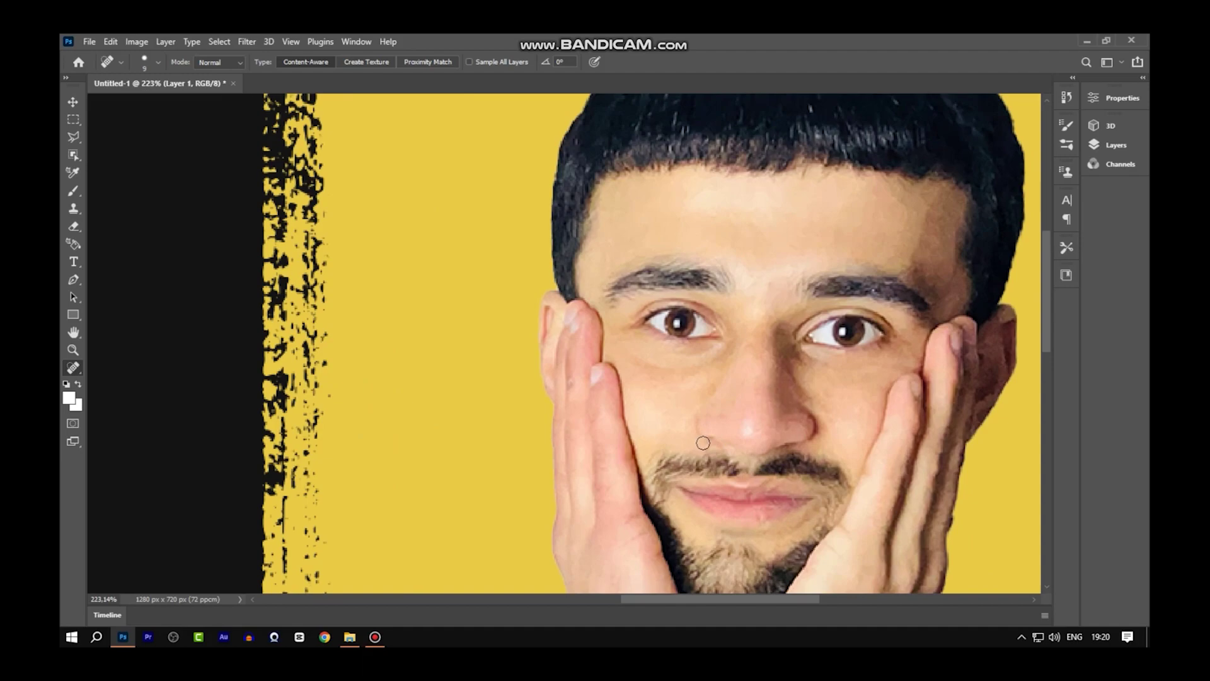
Heal the remaining spots on both cheeks, then zoom back out
left_click(703, 442)
left_click(677, 425)
left_click(690, 432)
left_click(631, 411)
left_click(648, 372)
left_click(826, 395)
left_click(830, 370)
left_click(863, 394)
scroll(842, 421, "down", 2)
scroll(840, 421, "down", 3)
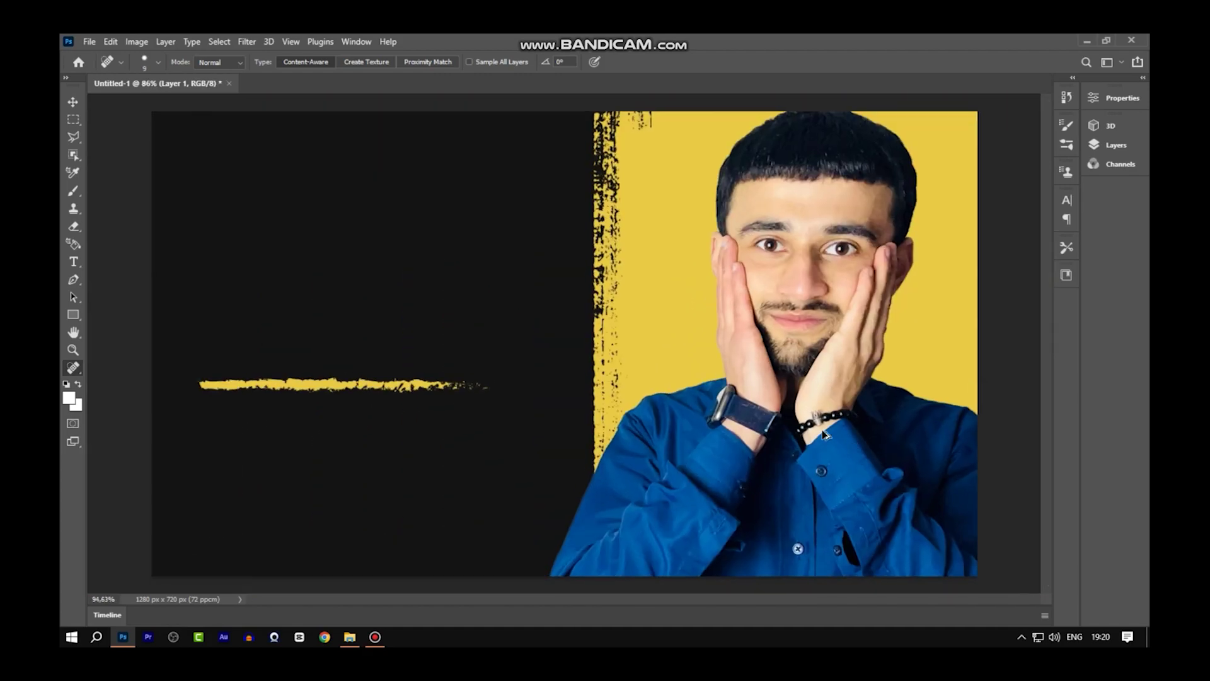
scroll(840, 421, "down", 1)
scroll(839, 391, "up", 3)
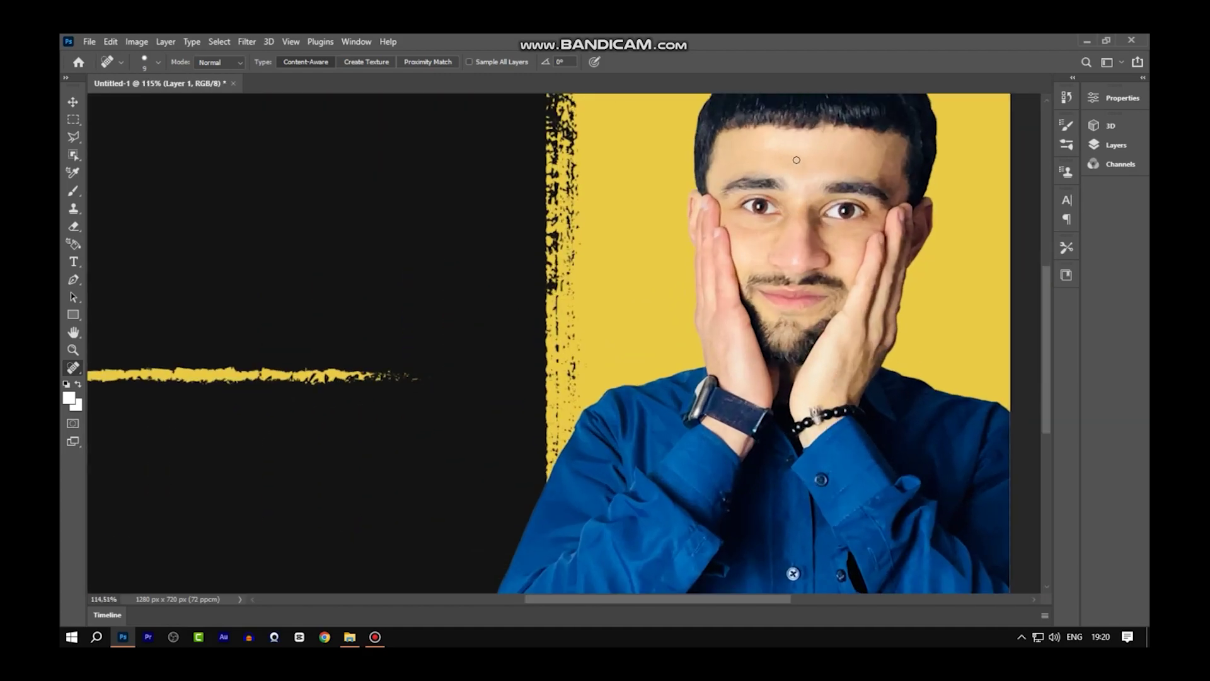
scroll(756, 178, "down", 1)
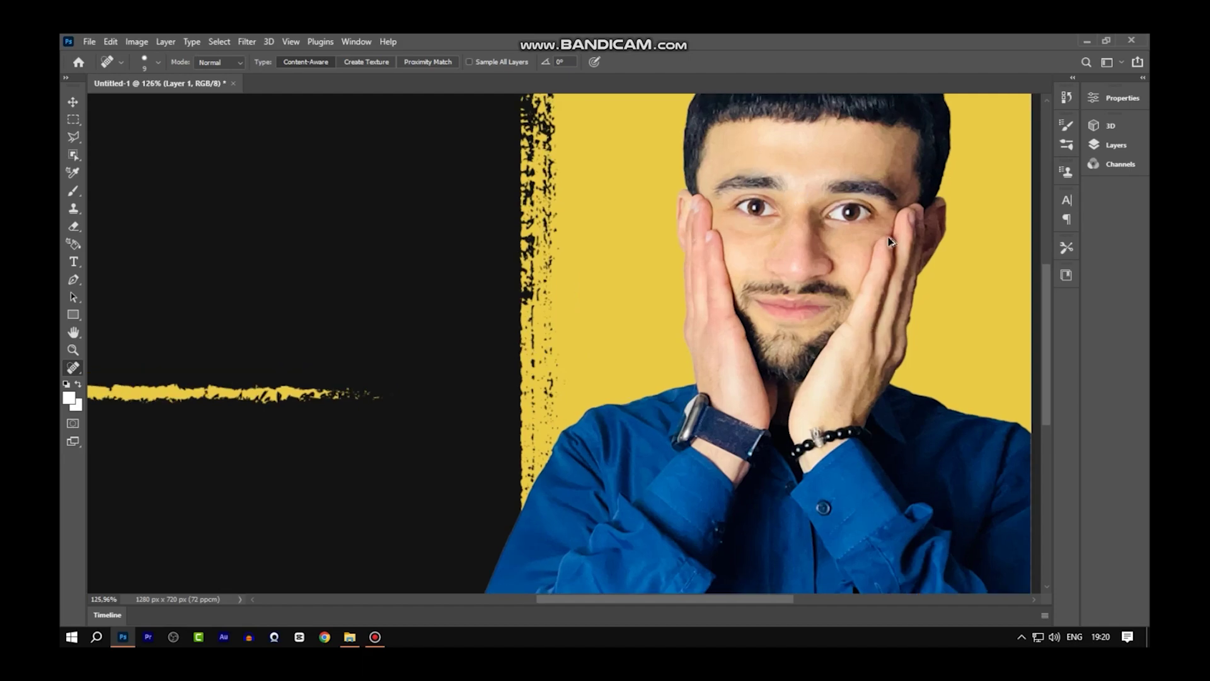
scroll(888, 284, "down", 1)
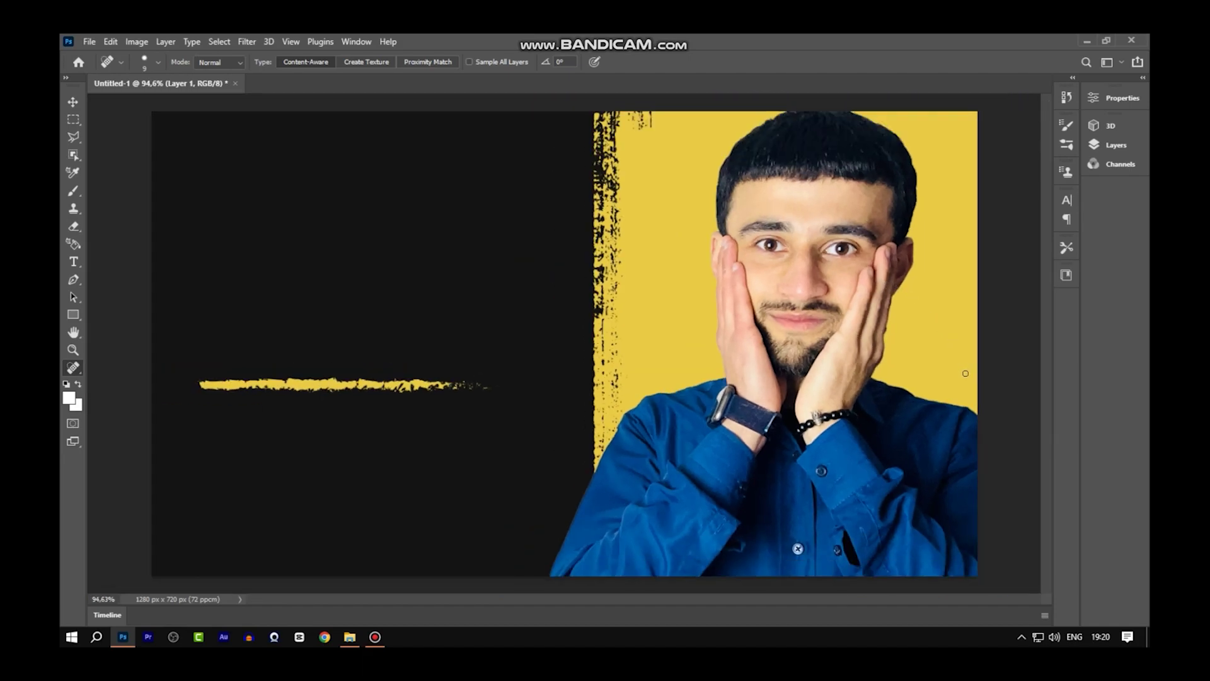
Add a Brightness/Contrast adjustment layer set to brightness 12 and contrast 18
key("F7")
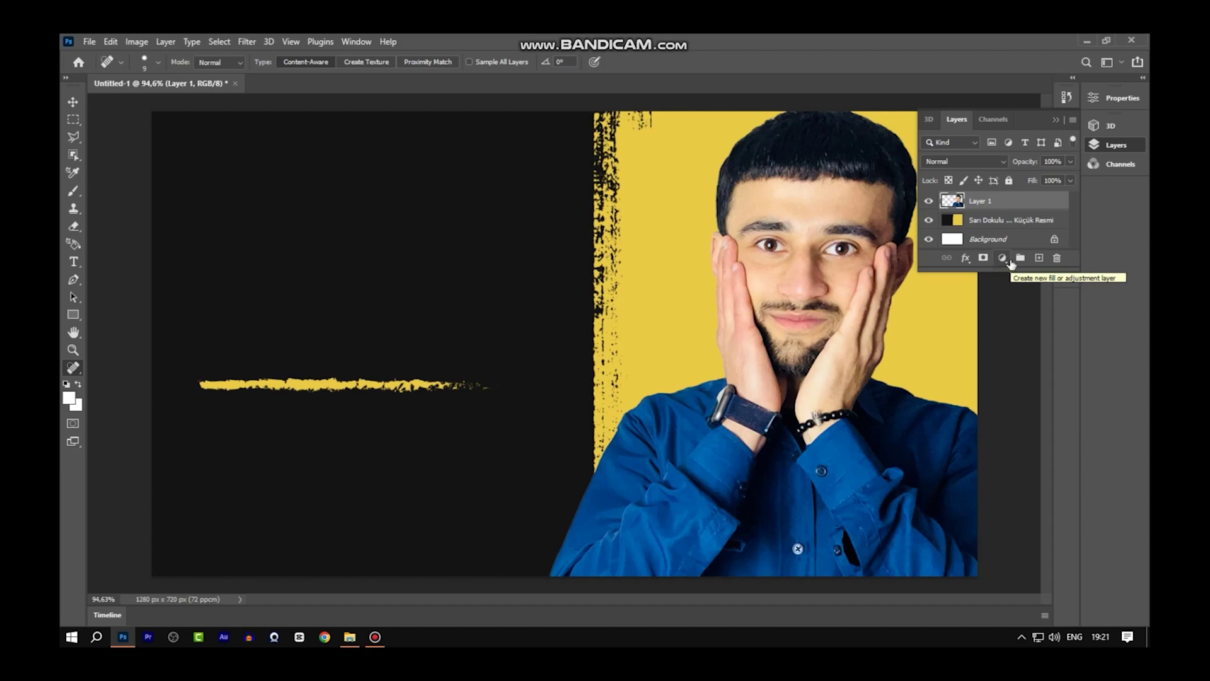
left_click(1003, 258)
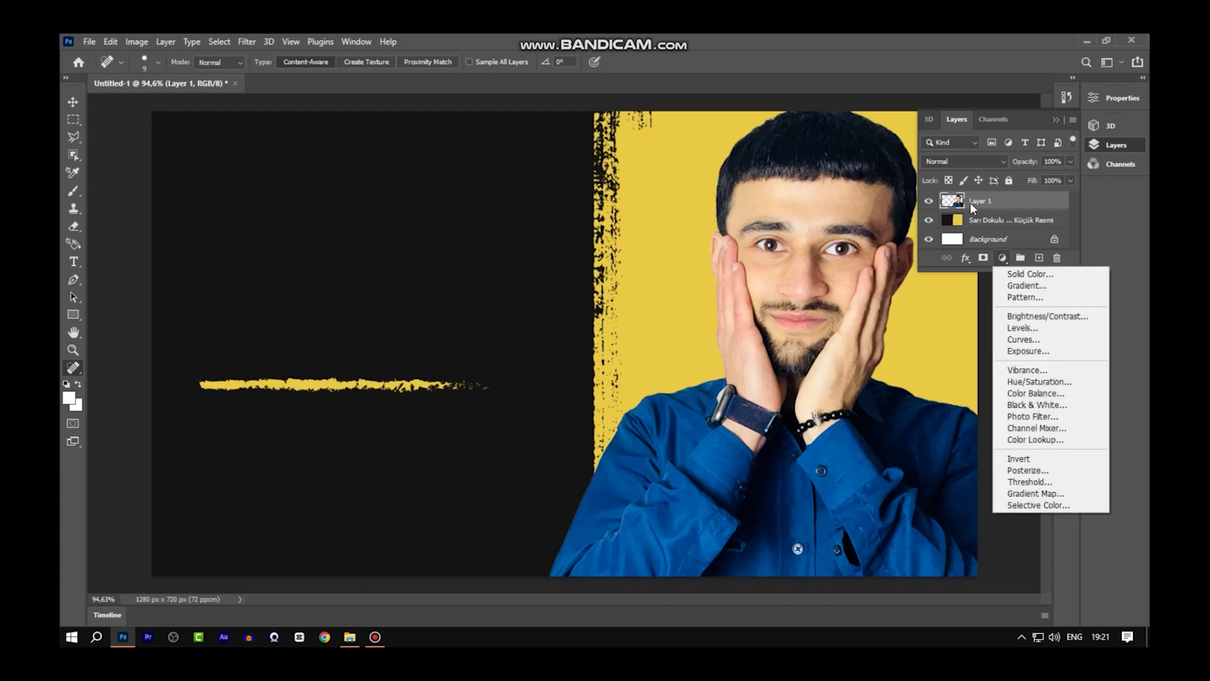
left_click(1044, 317)
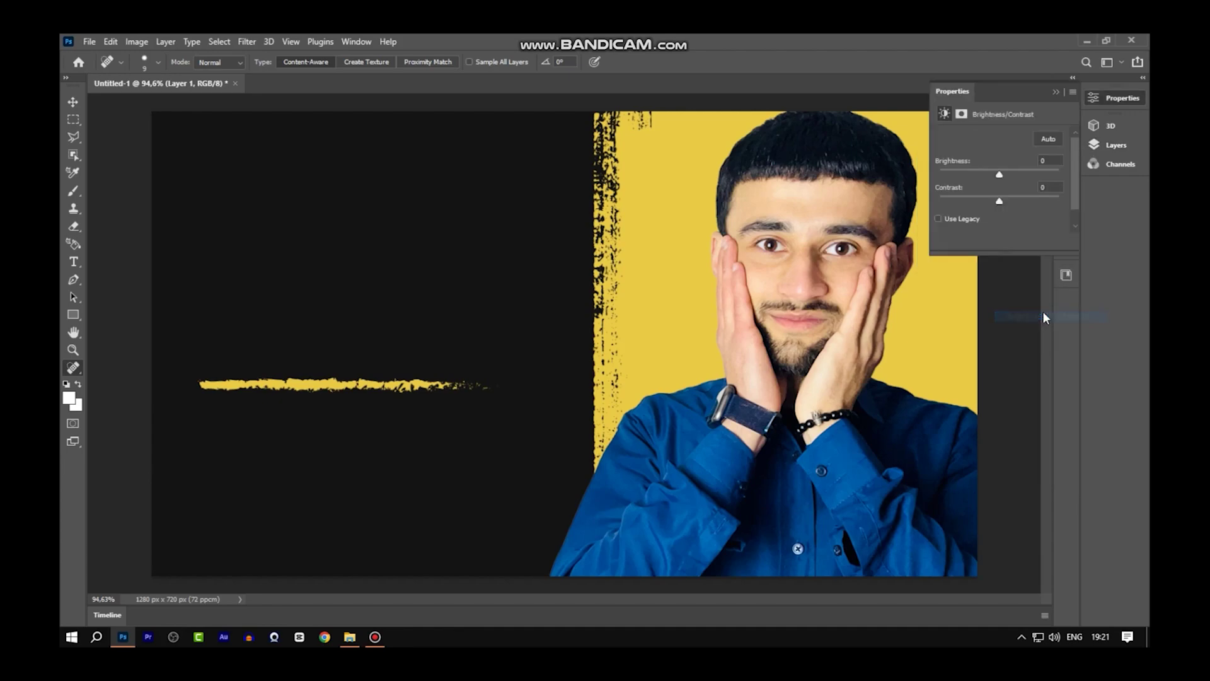
left_click_drag(996, 175, 1007, 178)
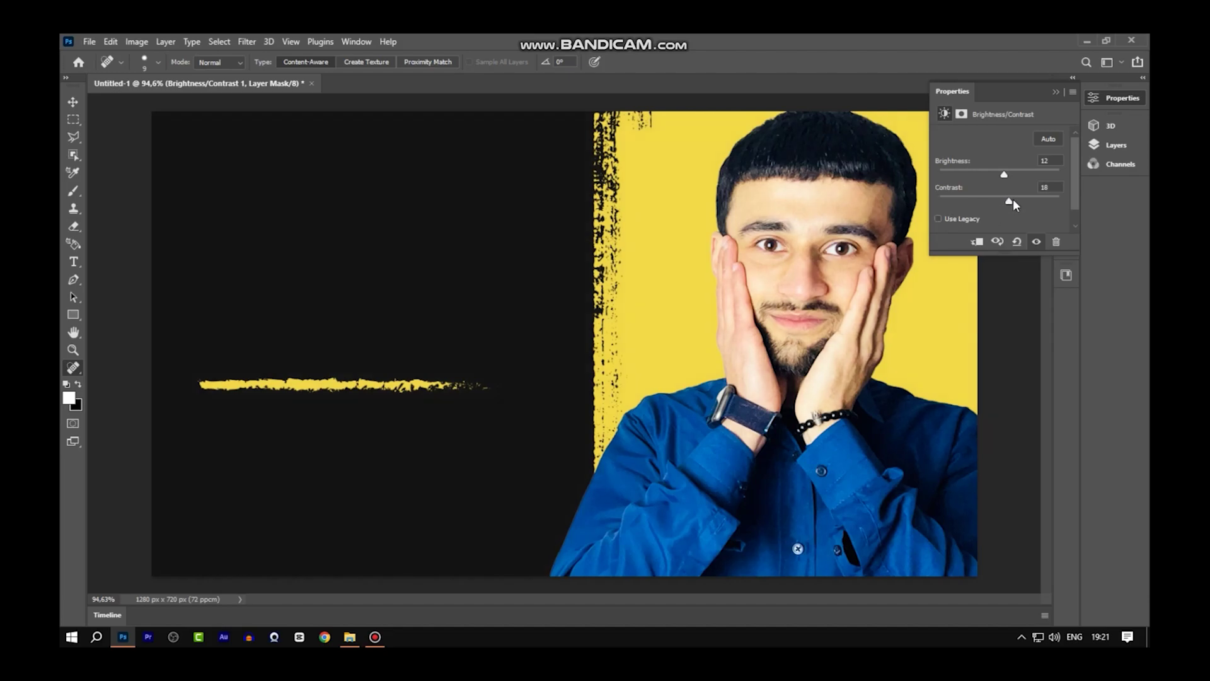
left_click_drag(1007, 199, 1008, 198)
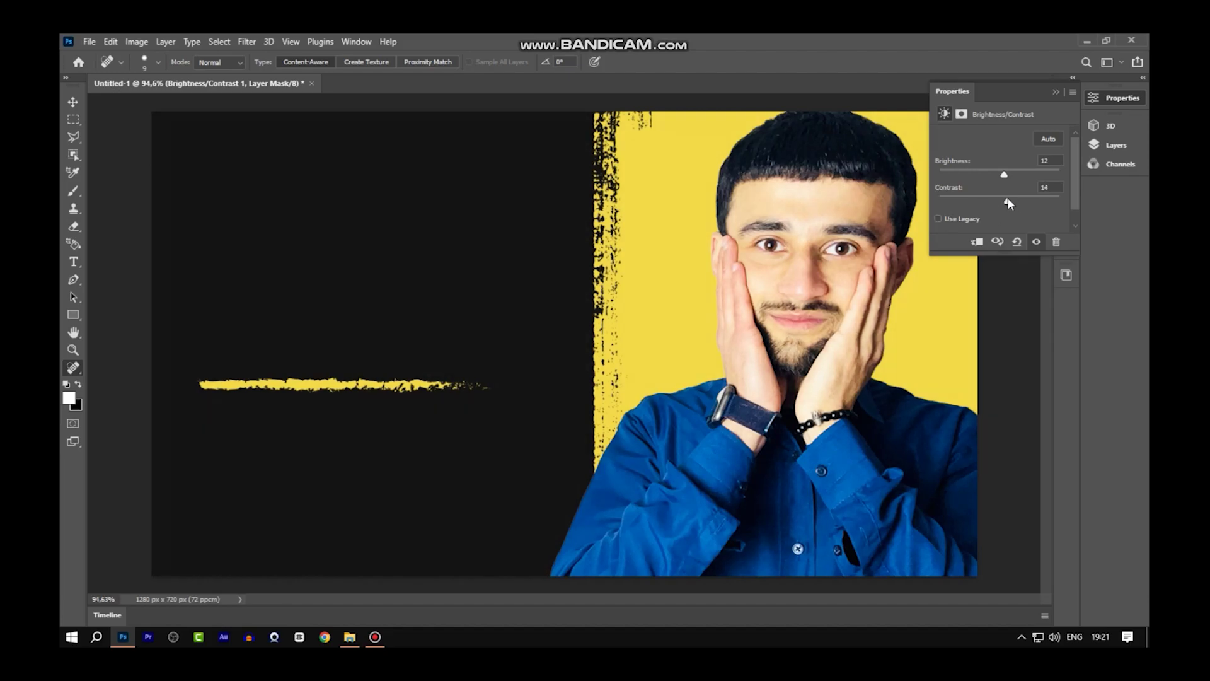
left_click(1055, 94)
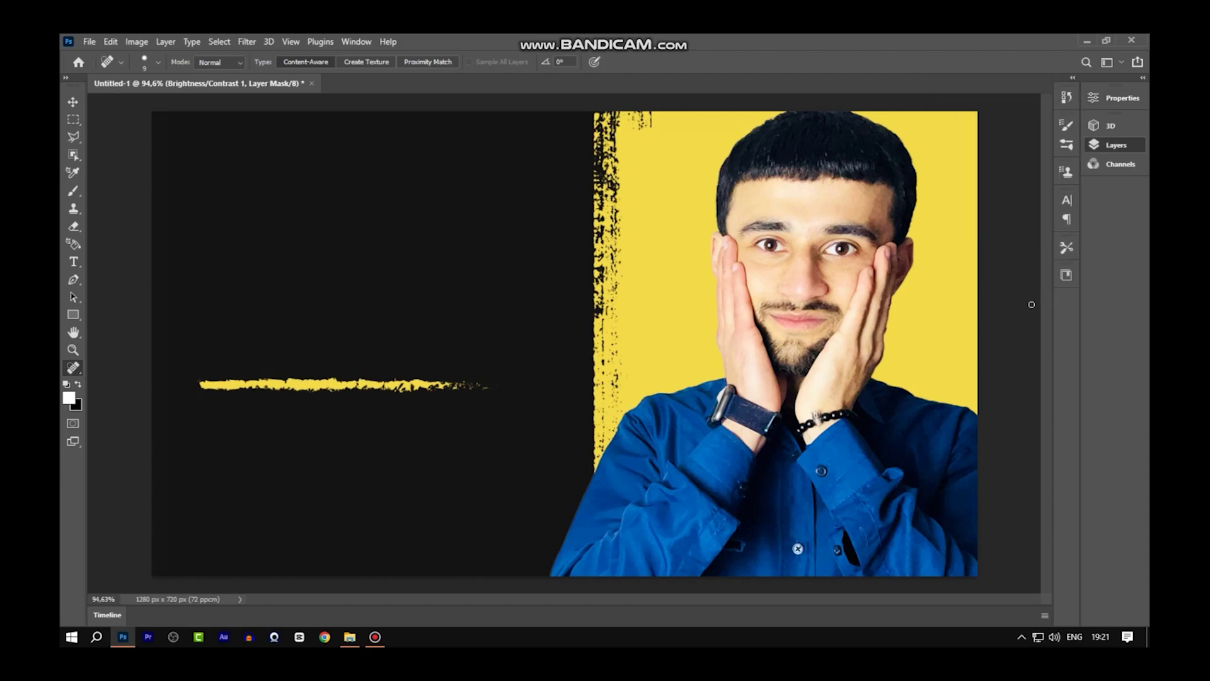
left_click(1116, 145)
Select Layer 1 and add a Drop Shadow layer effect to it
left_click(985, 224)
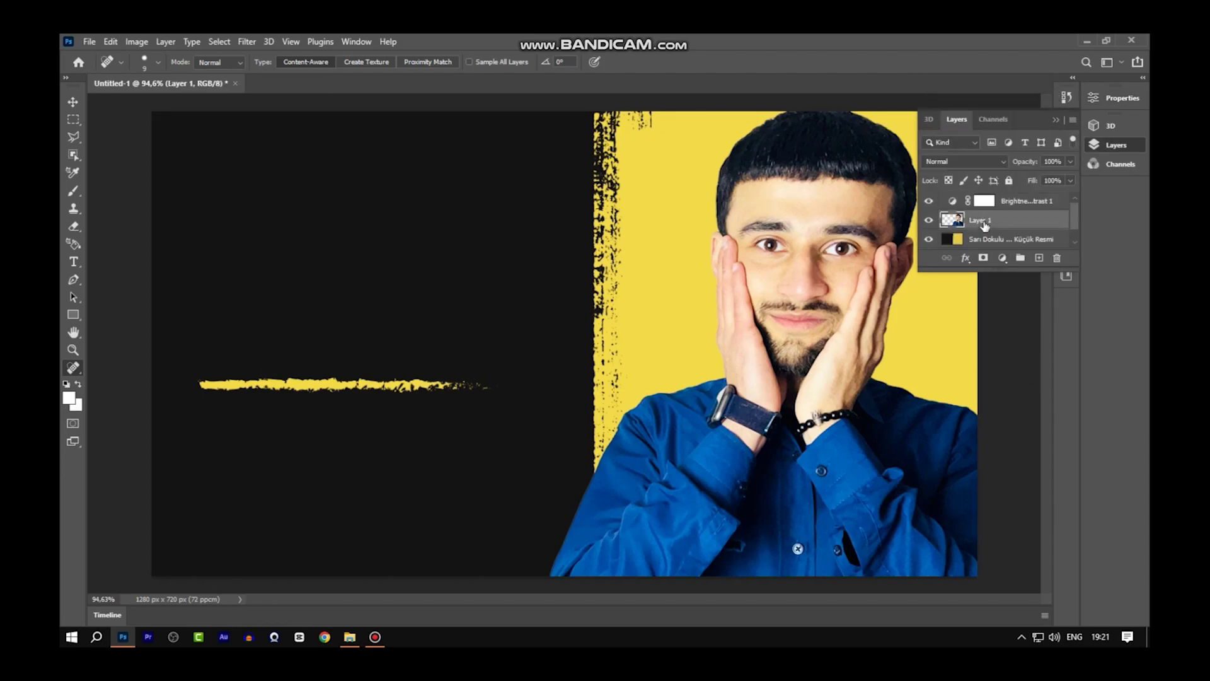
right_click(976, 222)
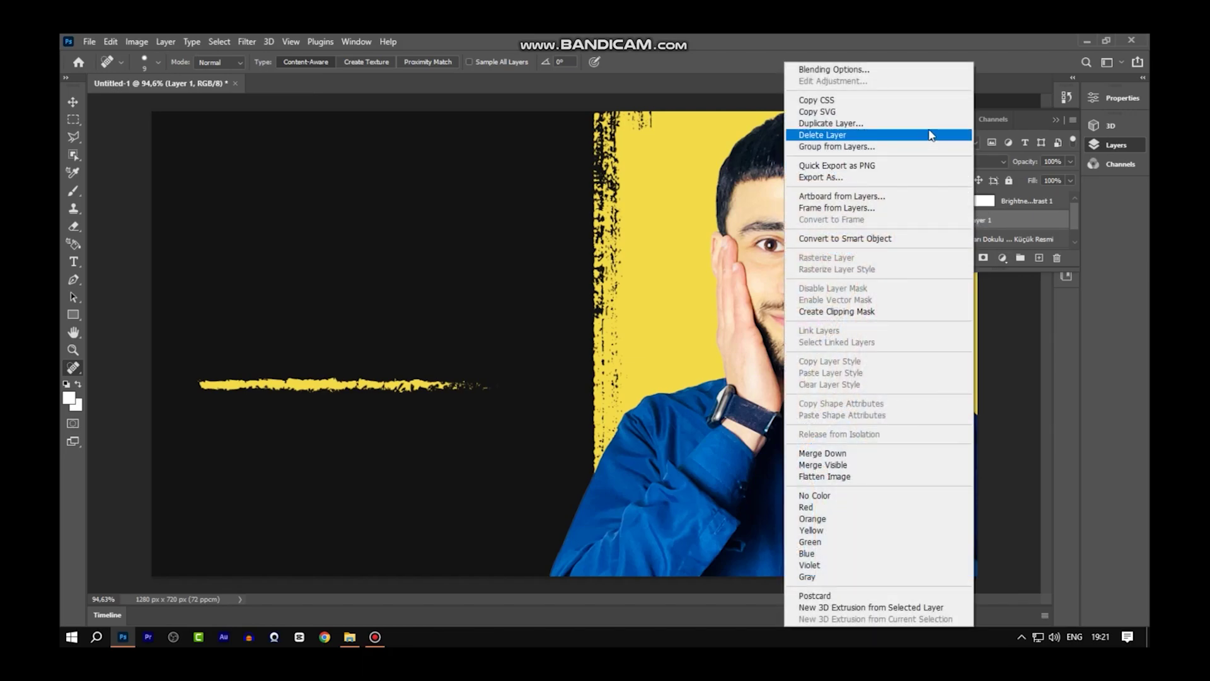
left_click(1074, 256)
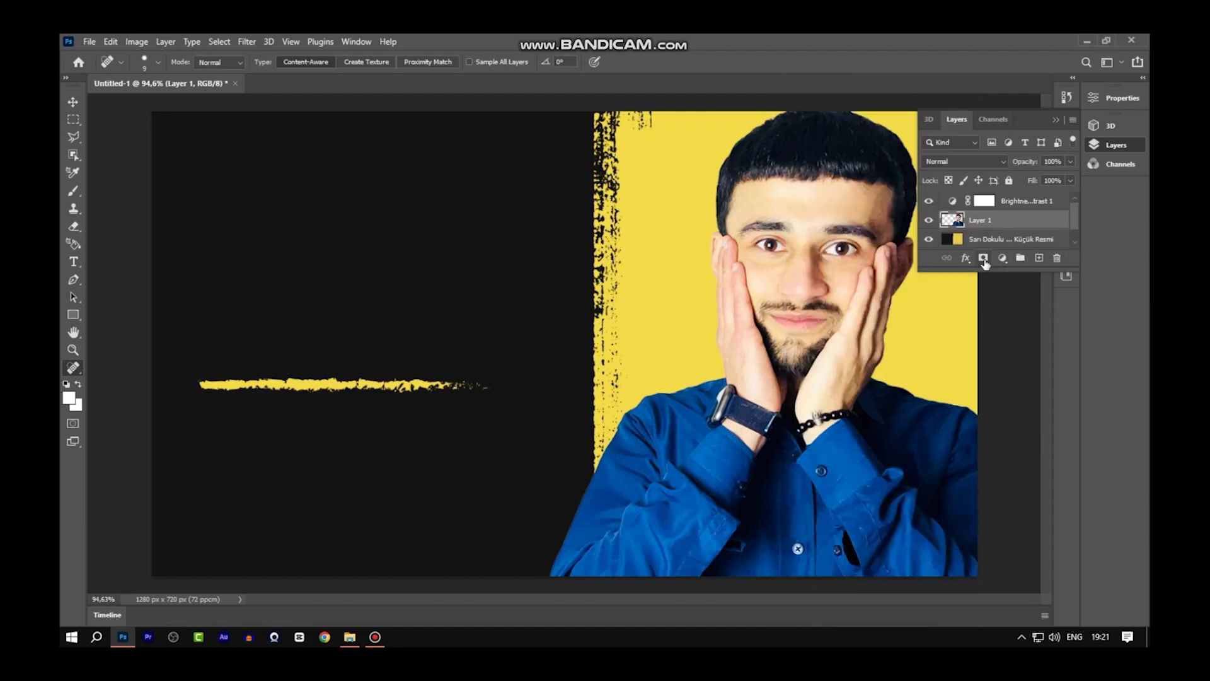
left_click(966, 258)
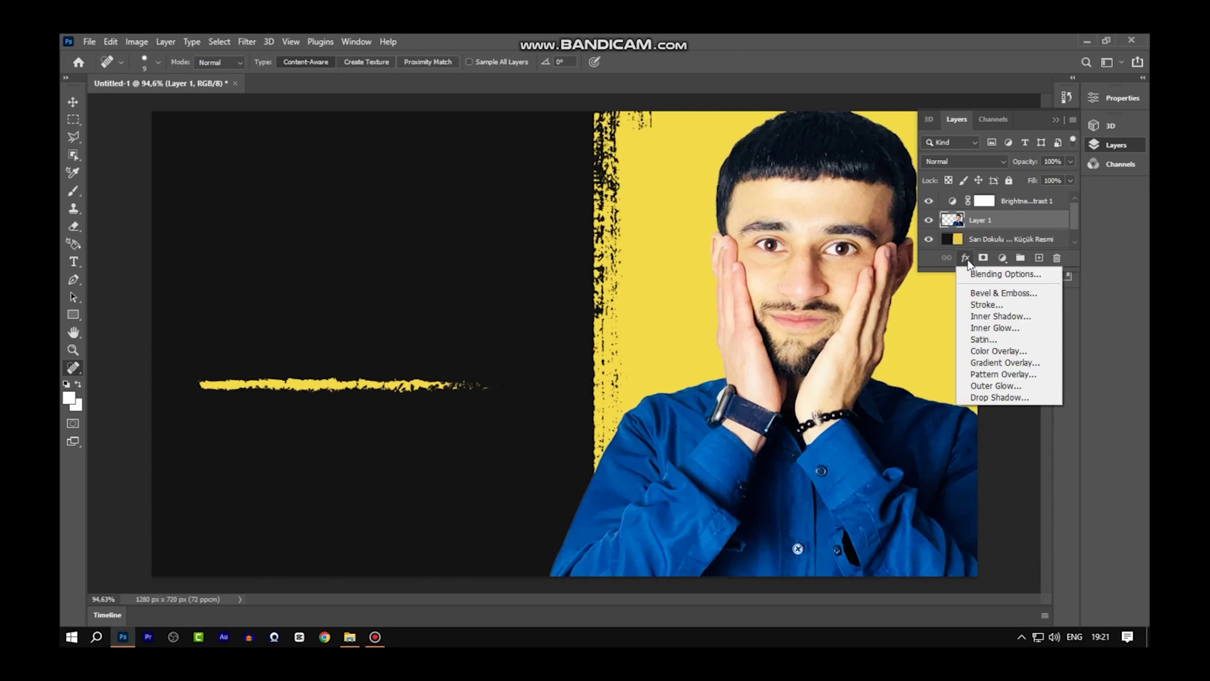
left_click(1027, 397)
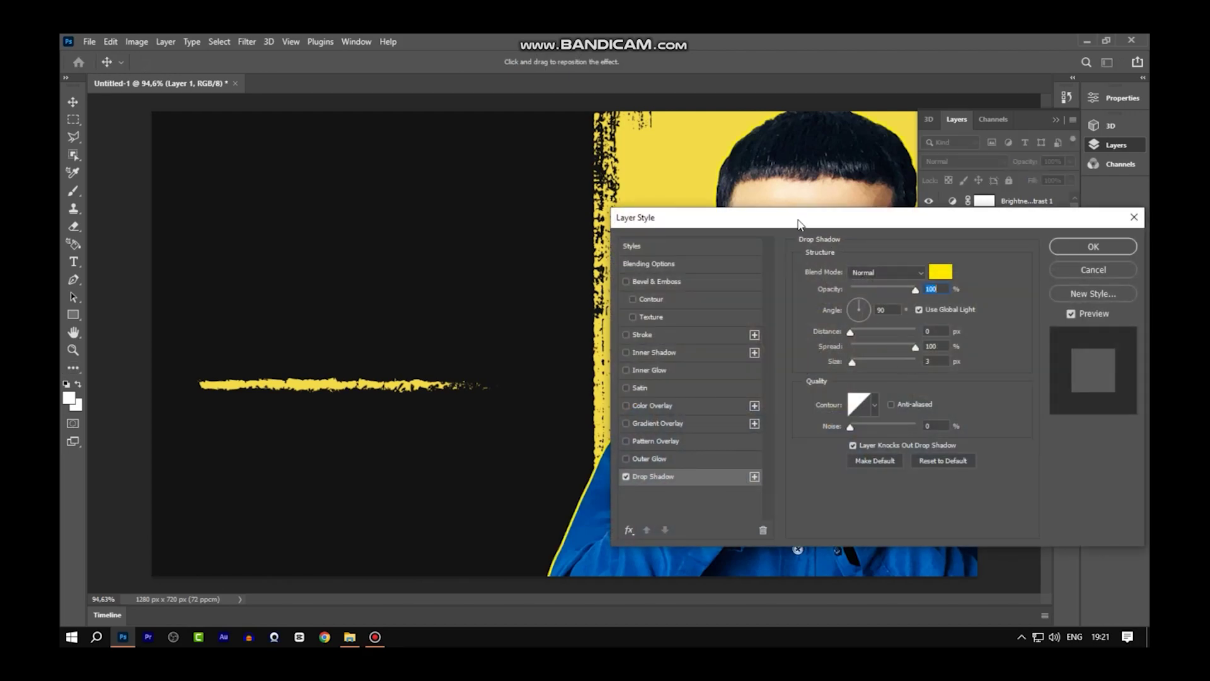
mouse_move(792, 218)
left_mouse_down()
mouse_move(973, 174)
mouse_move(1034, 204)
left_mouse_up()
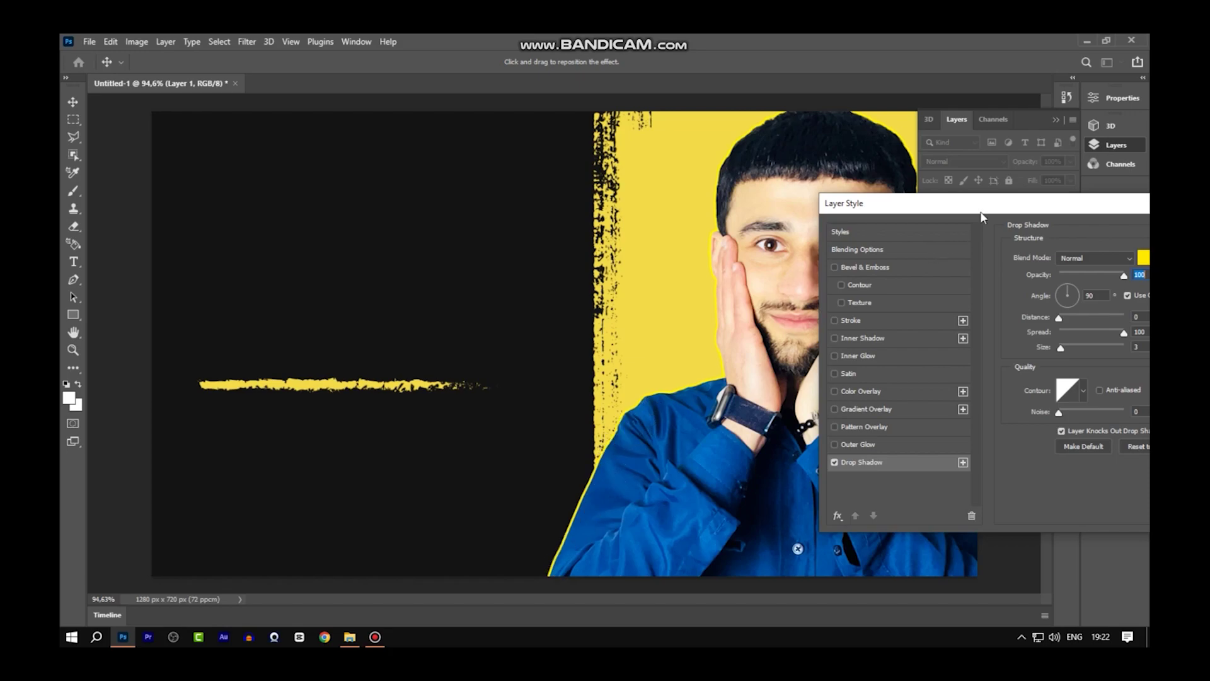
left_click_drag(992, 206, 295, 234)
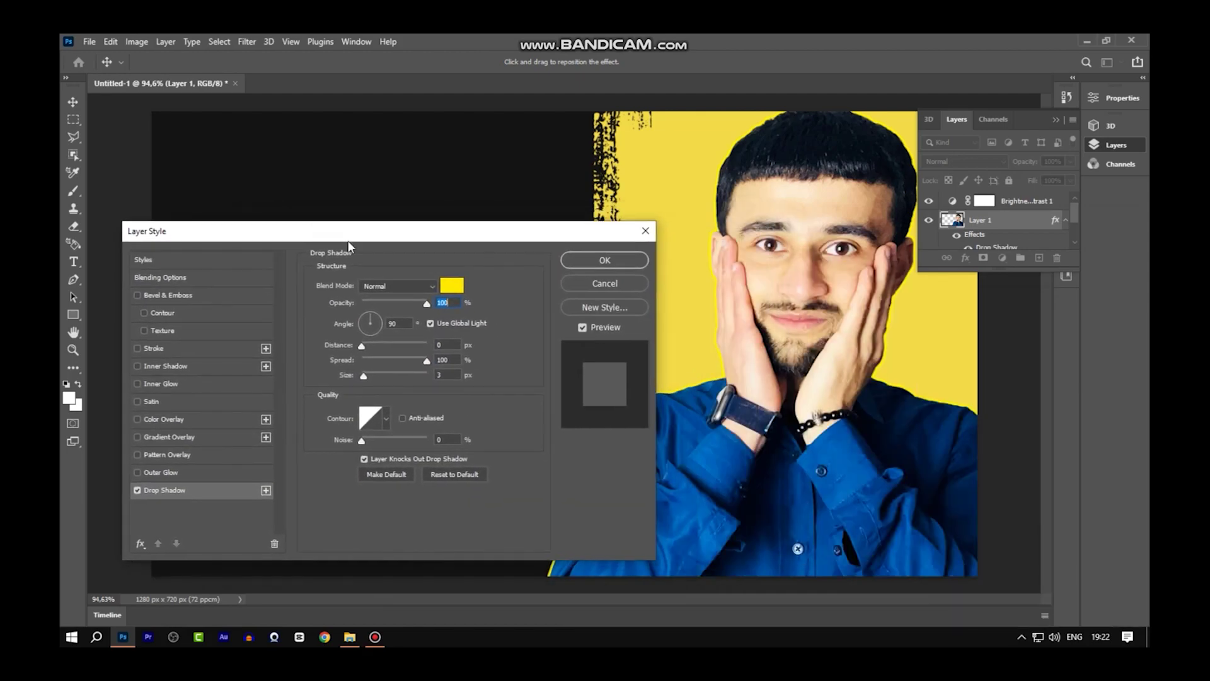
left_click_drag(468, 233, 392, 180)
Make the drop shadow white with a 5 px size and apply it
left_click(375, 231)
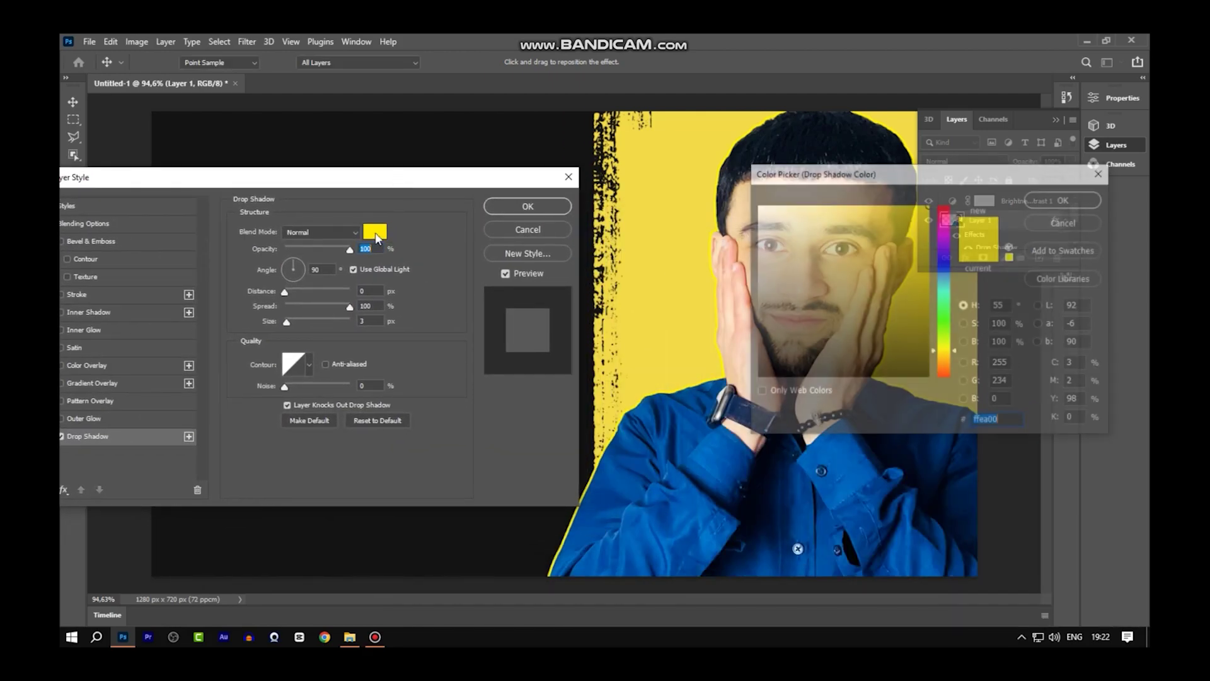
left_click(757, 205)
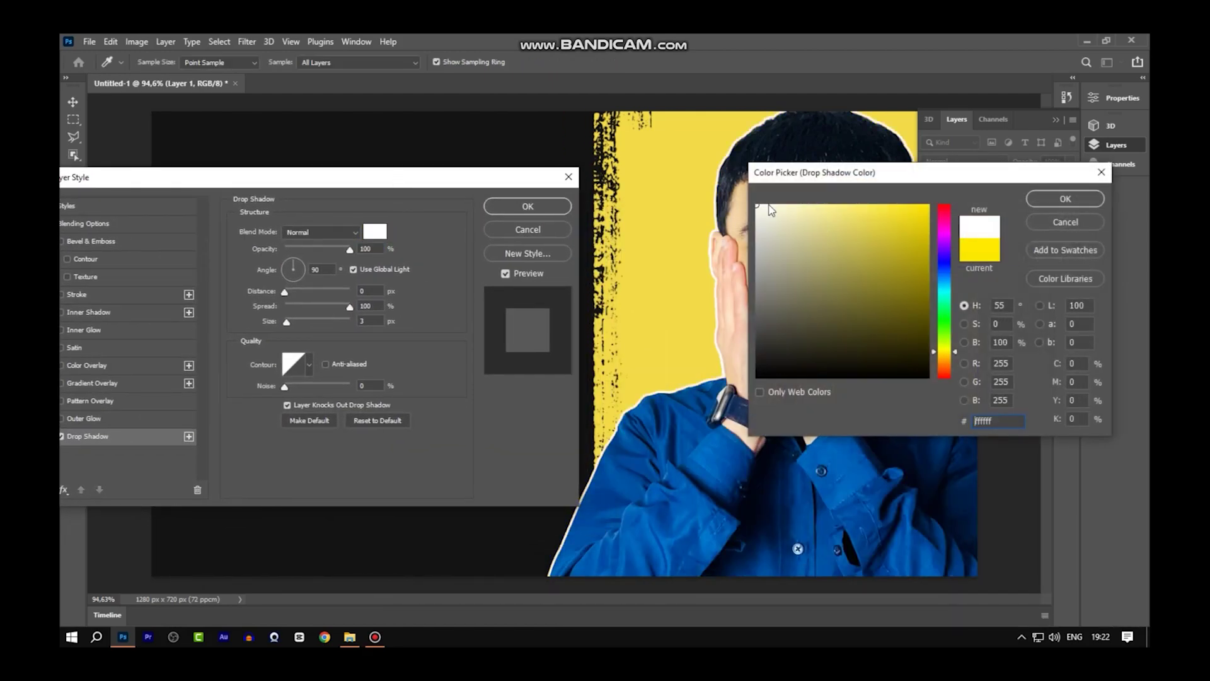
mouse_move(913, 180)
left_mouse_down()
mouse_move(920, 205)
mouse_move(614, 277)
left_mouse_up()
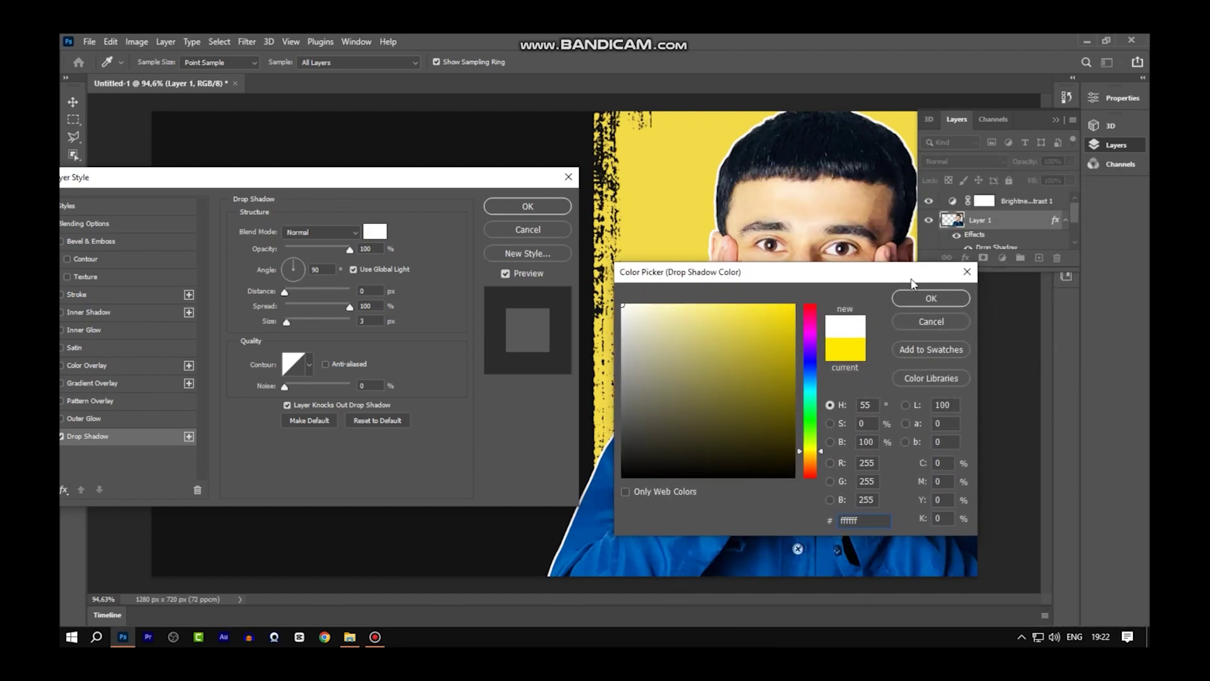
key("Return")
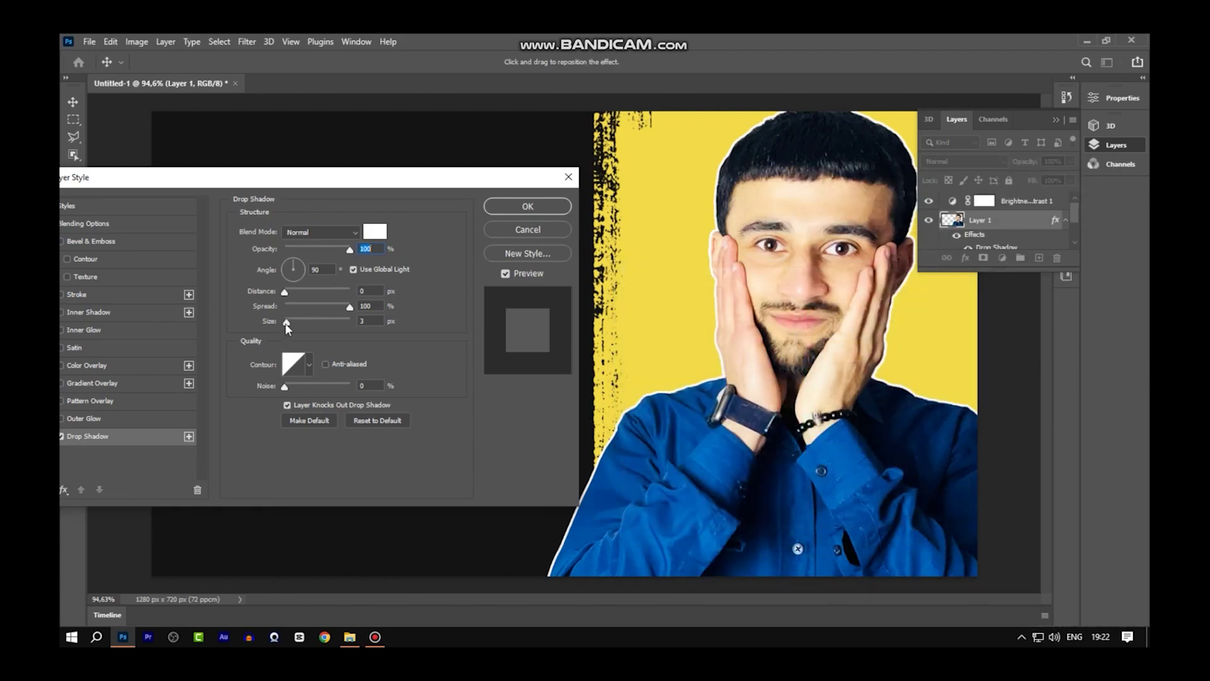
left_click_drag(285, 322, 289, 321)
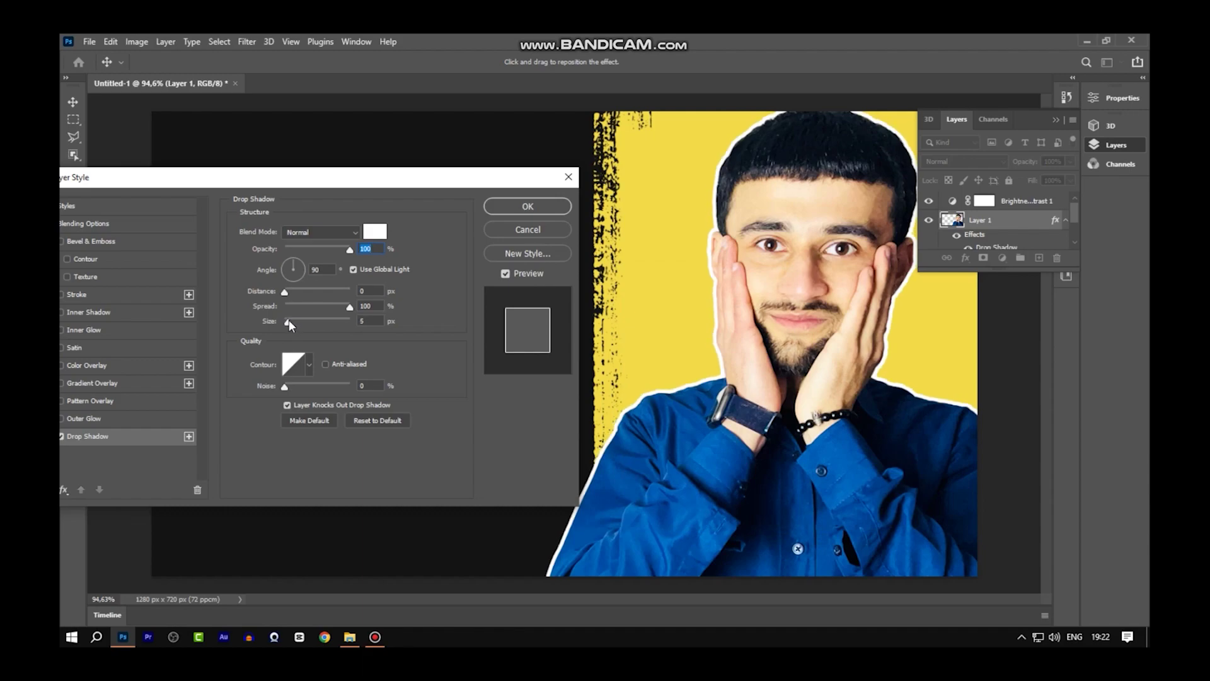
left_click(527, 205)
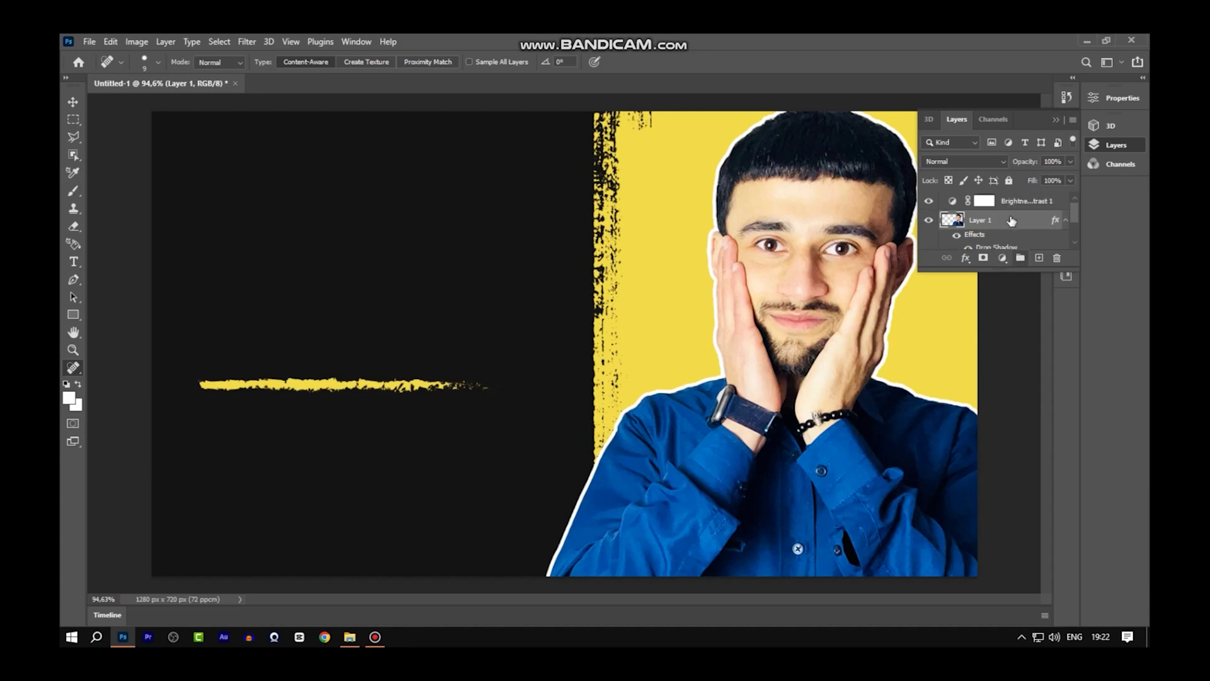
Add a Vibrance adjustment layer with vibrance +6 and saturation +1
left_click(1002, 258)
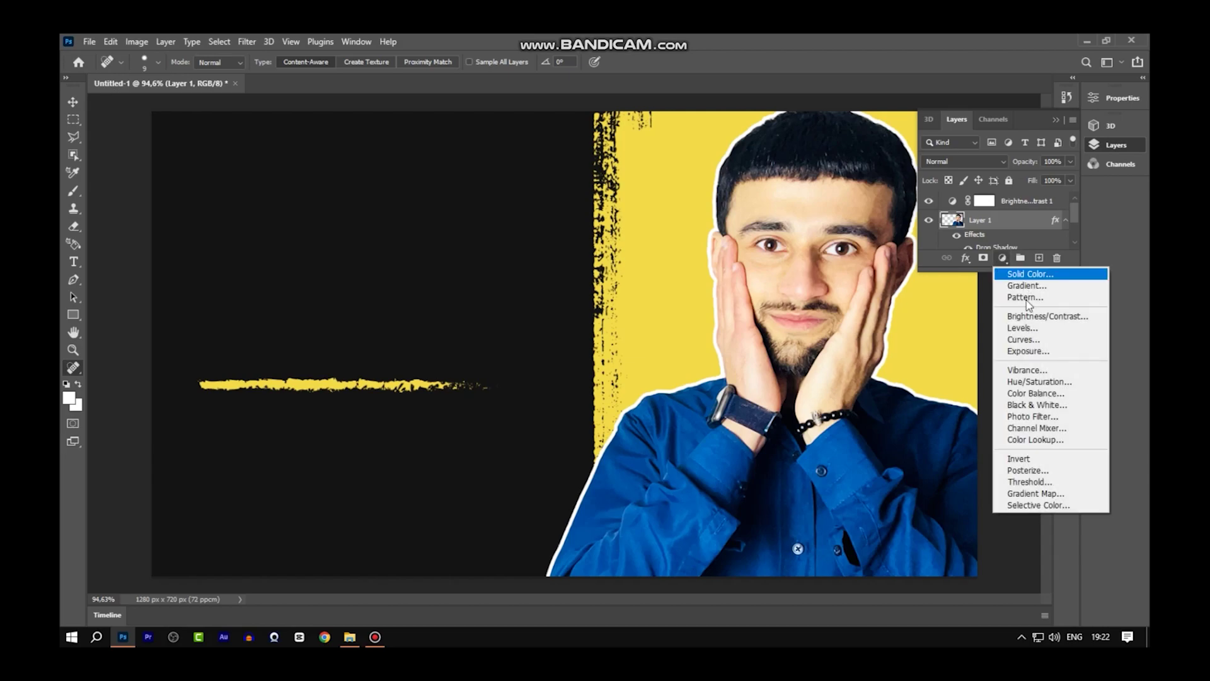
left_click(1047, 372)
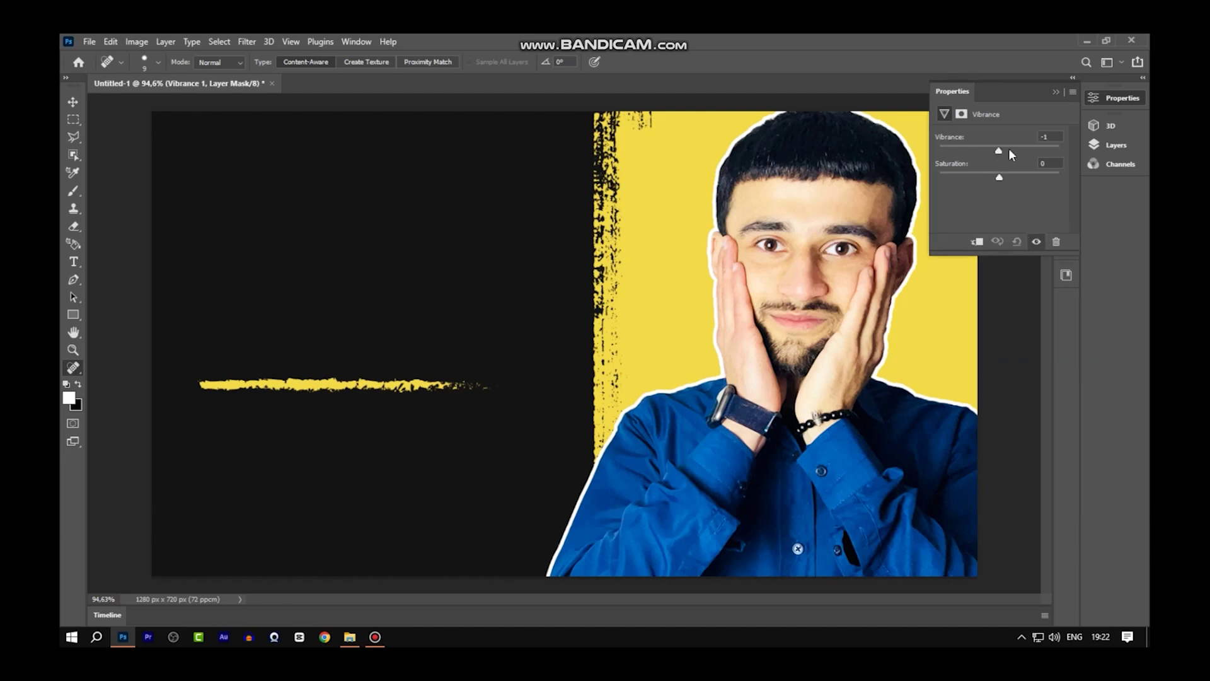
left_click_drag(1000, 149, 1006, 152)
mouse_move(1002, 148)
left_mouse_down()
mouse_move(936, 148)
mouse_move(1004, 156)
left_mouse_up()
left_click_drag(999, 177, 1014, 175)
left_click(1055, 92)
Zoom in so the thumbnail fills more of the workspace
scroll(805, 285, "down", 4)
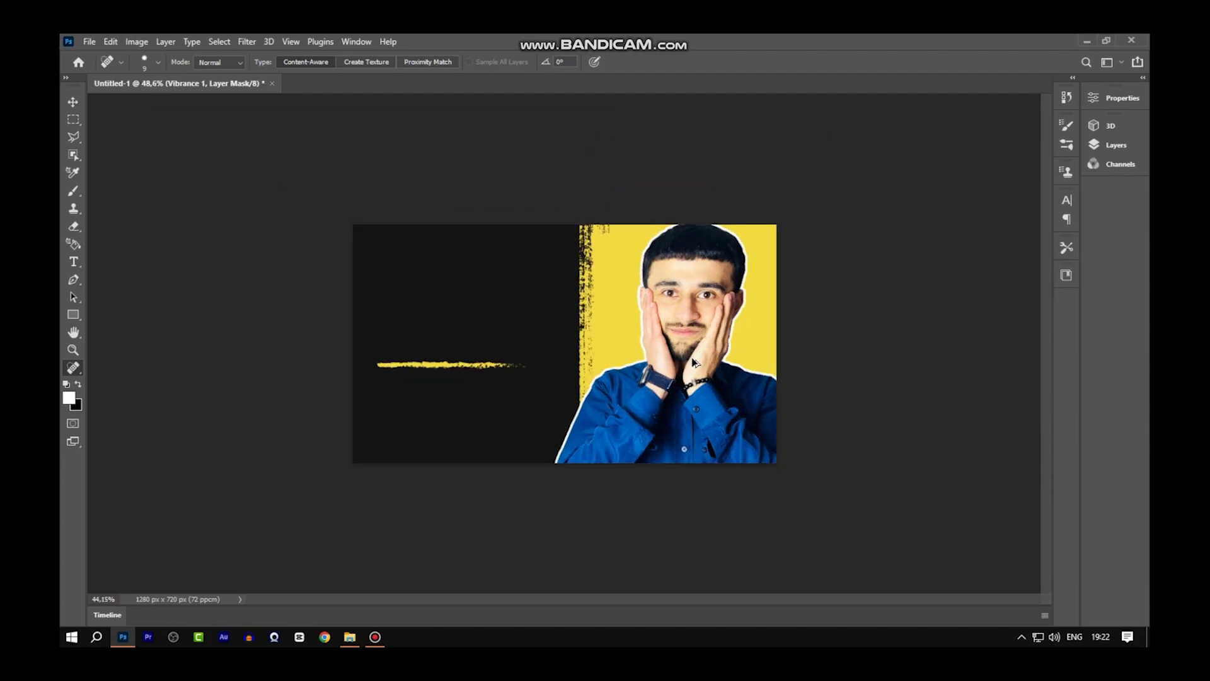
scroll(688, 362, "up", 2)
scroll(688, 362, "up", 3)
scroll(683, 359, "down", 2)
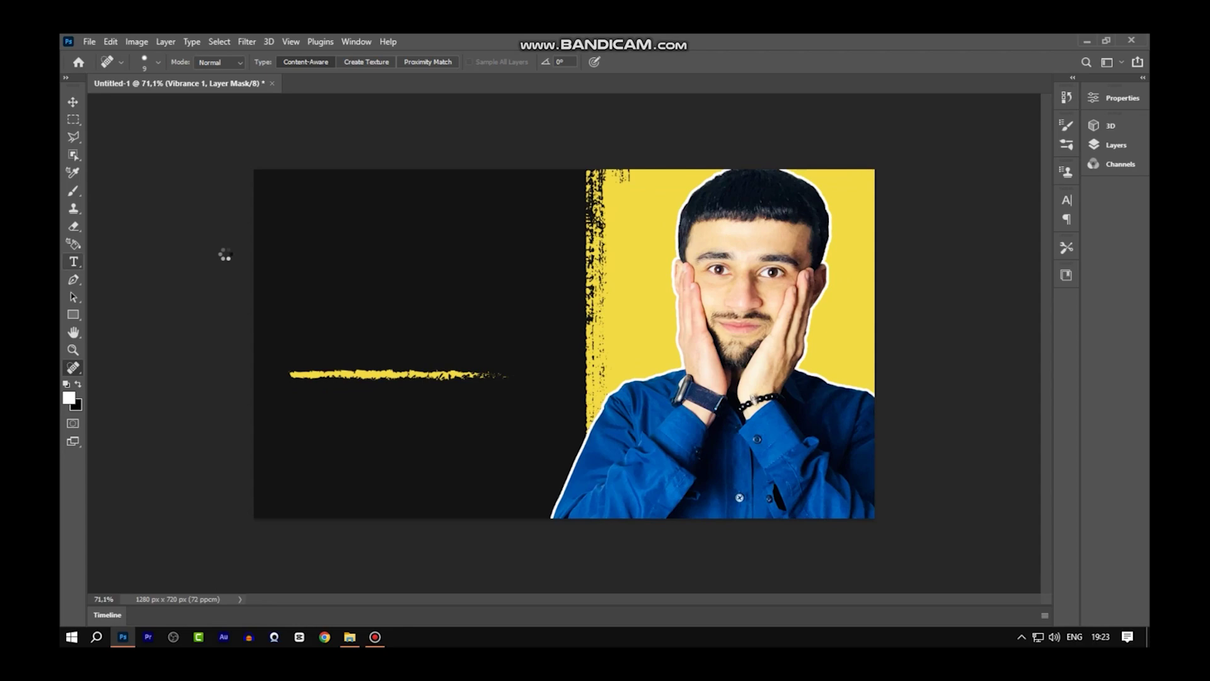
Draw a text box in the upper-left canvas and type the headline PHOTOSHOP LA
left_click(73, 260)
left_click(113, 265)
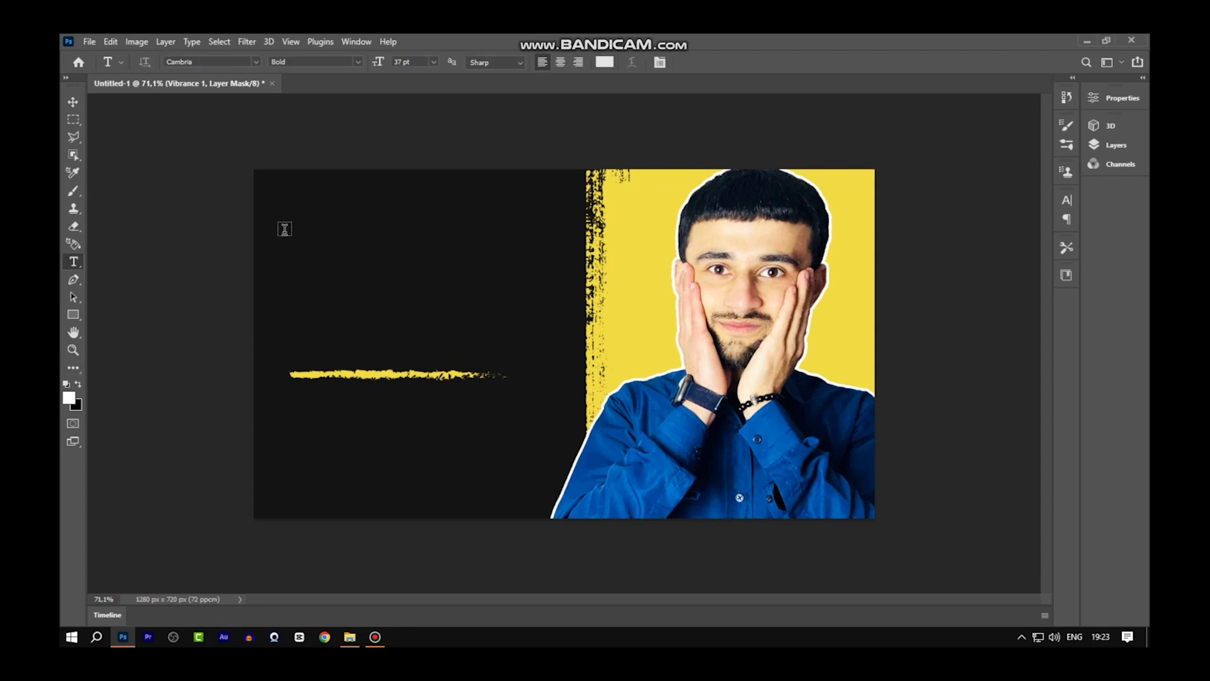
mouse_move(277, 196)
left_mouse_down()
mouse_move(433, 317)
mouse_move(564, 323)
left_mouse_up()
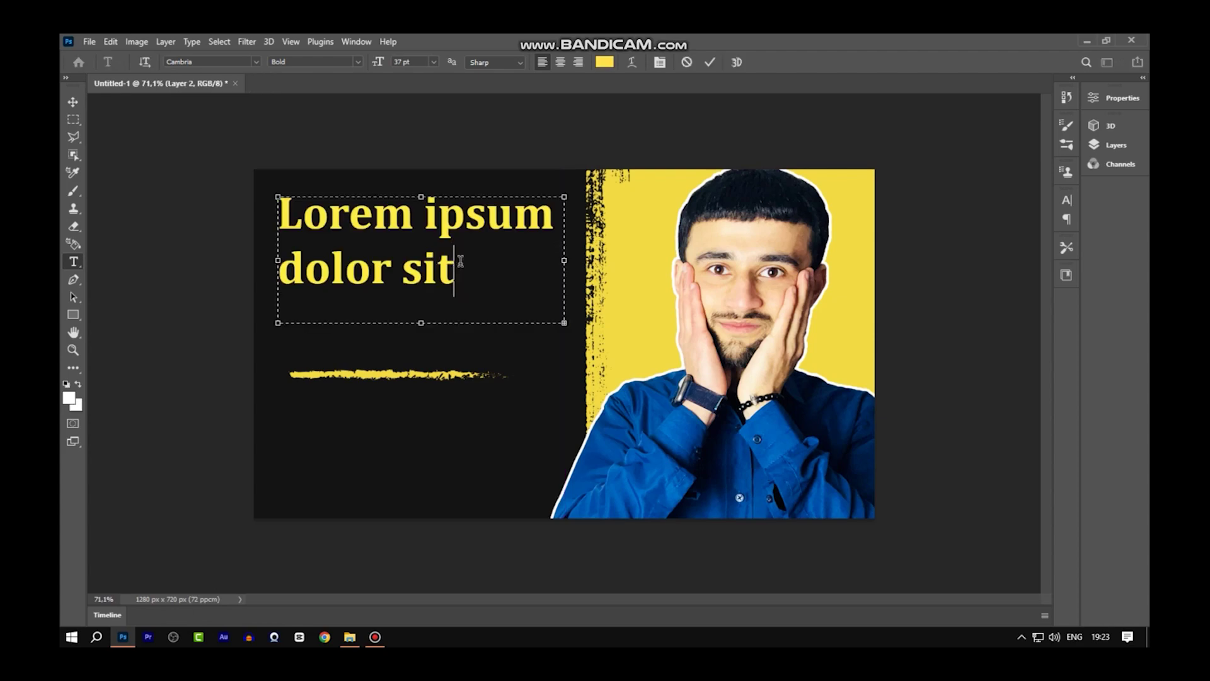
key("BackSpace")
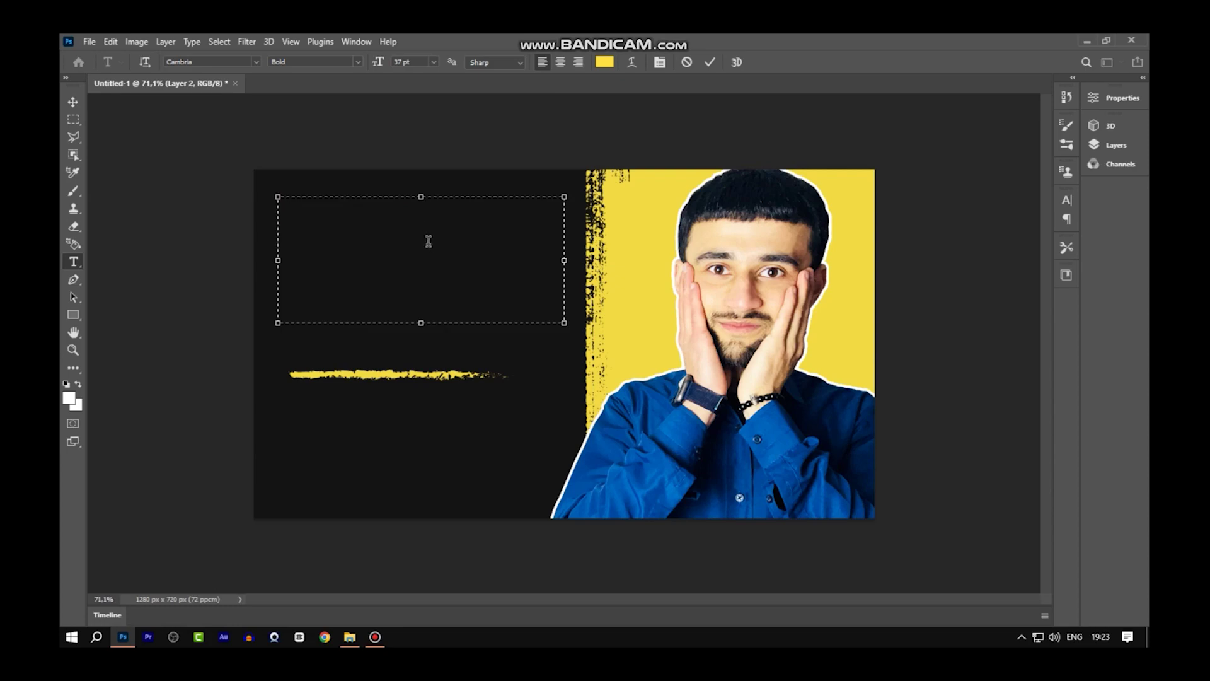
type("P")
type("H")
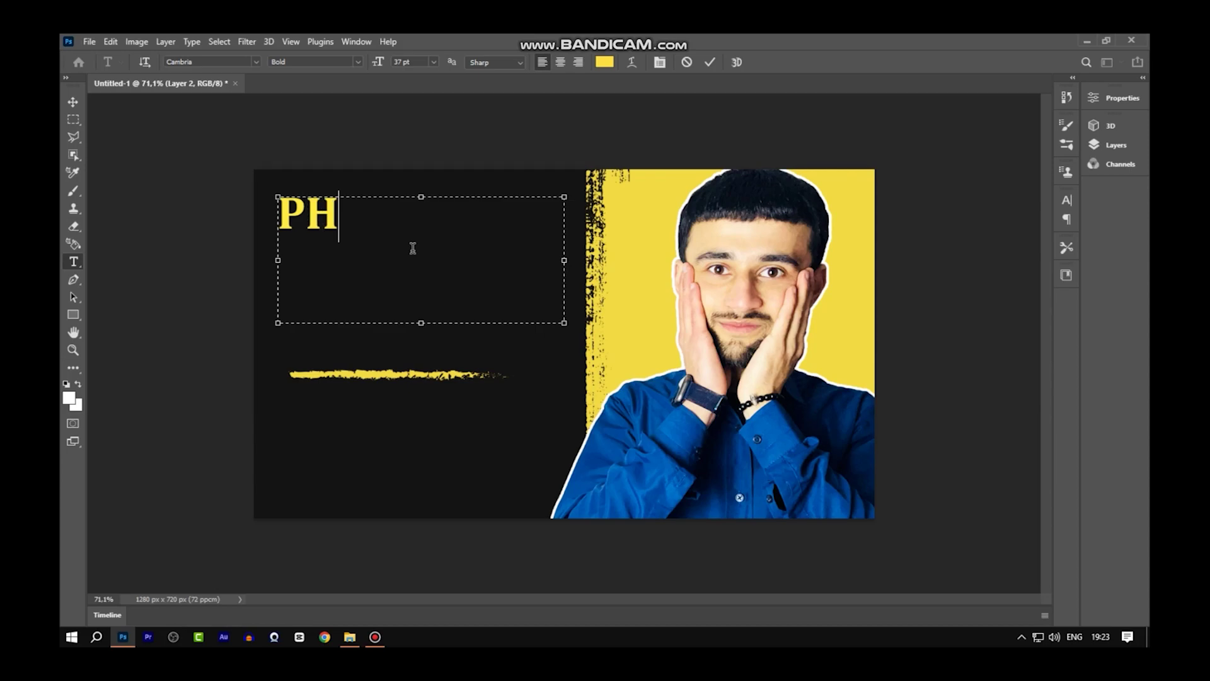
type("OTO")
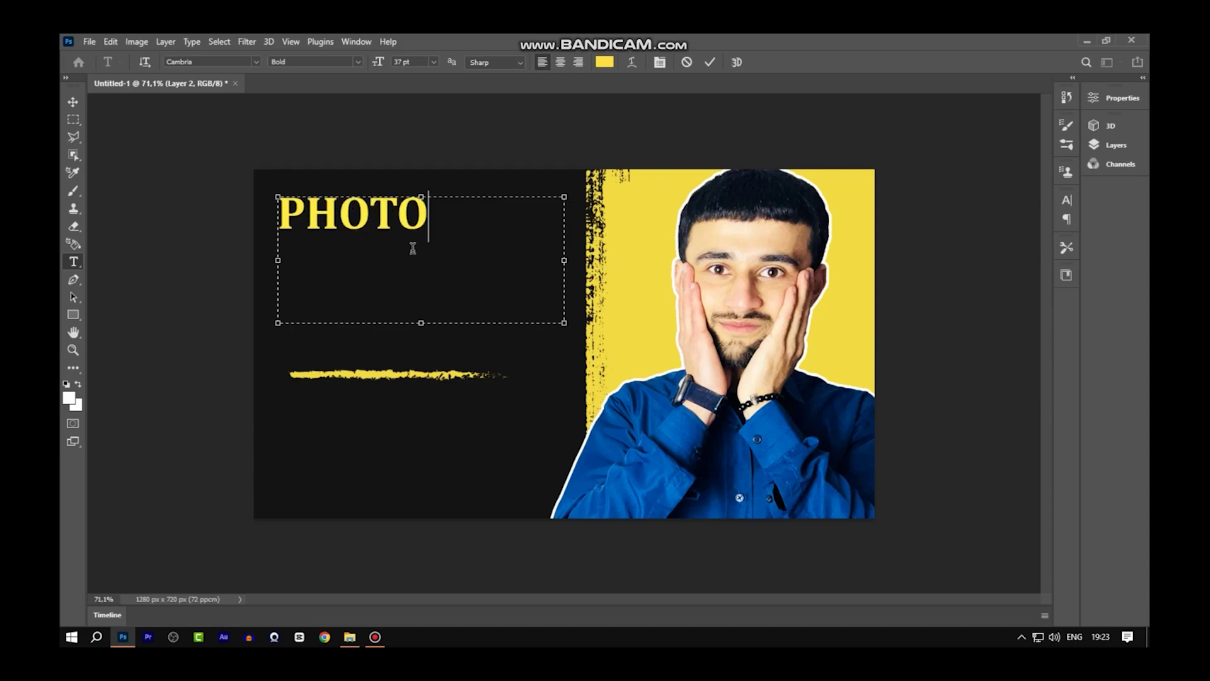
type("SHO")
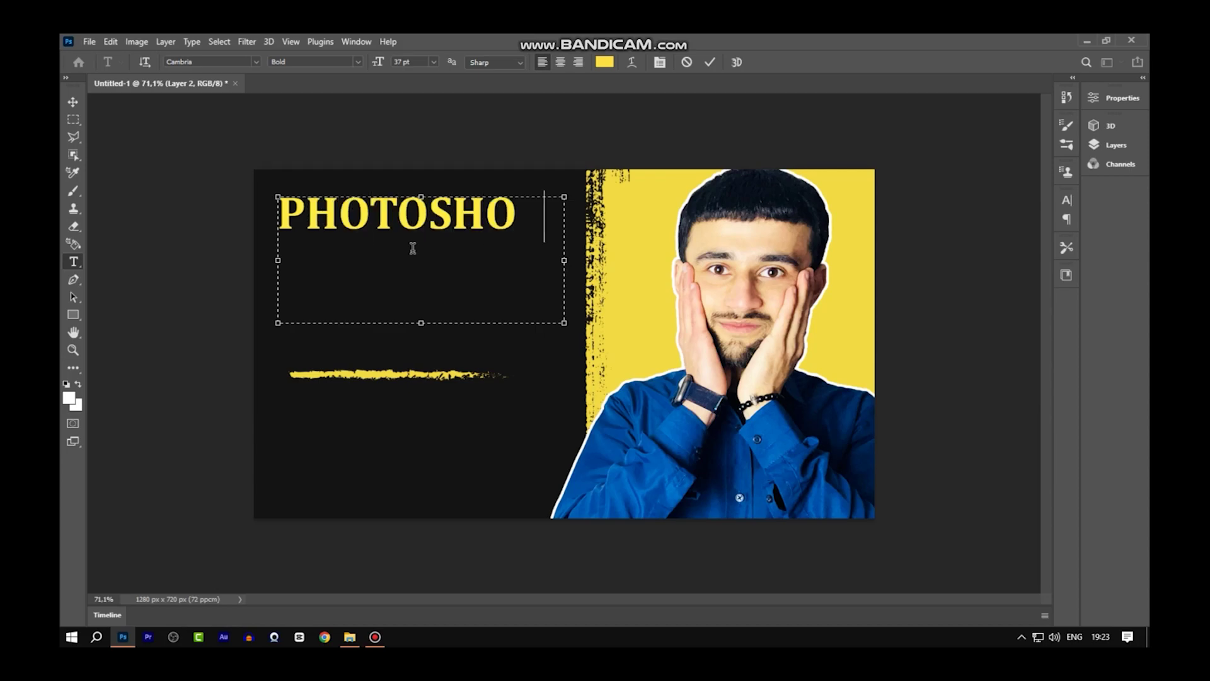
type("P LA")
Set the headline to 35 pt, widen its box and nudge it left
key("ctrl+a")
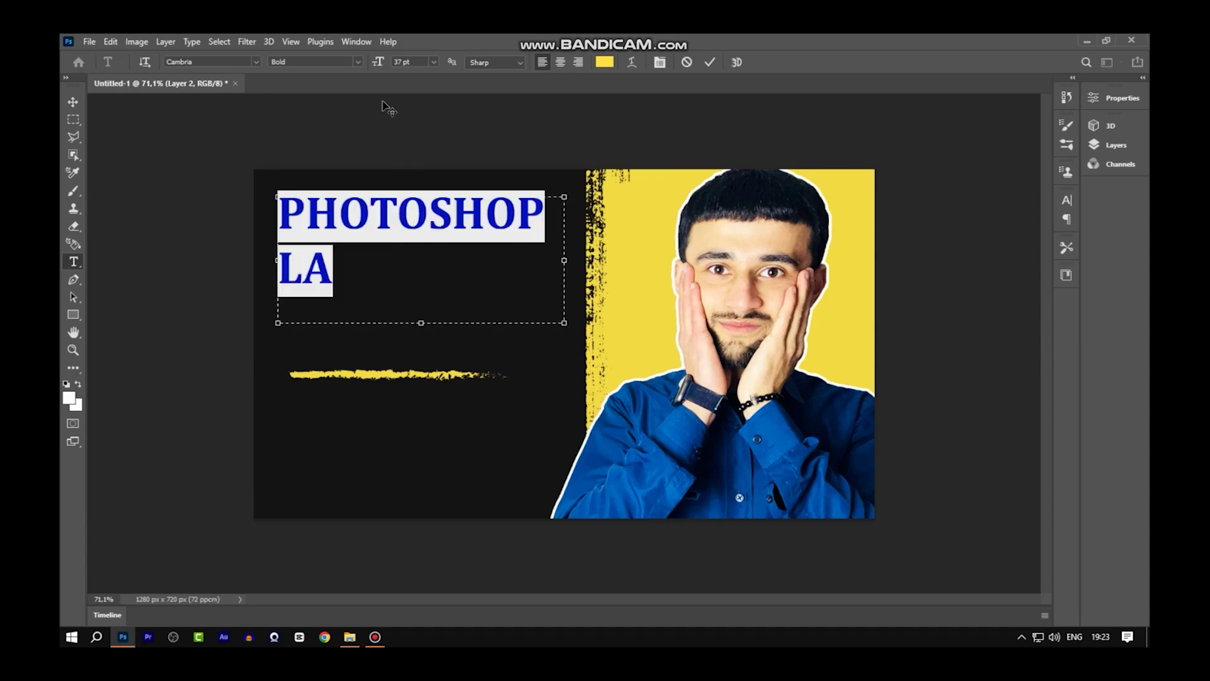
left_click(401, 61)
key("Down")
key("Down")
key("Down")
key("Down")
key("Down")
key("Down")
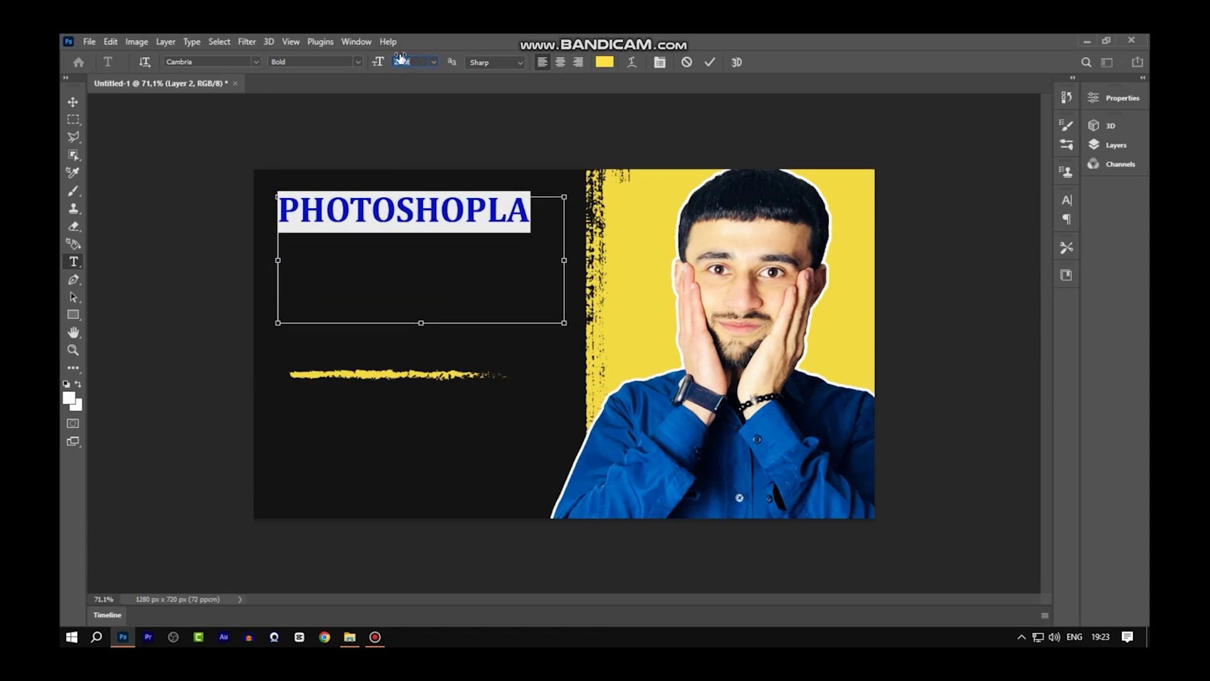
key("Down")
key("Down")
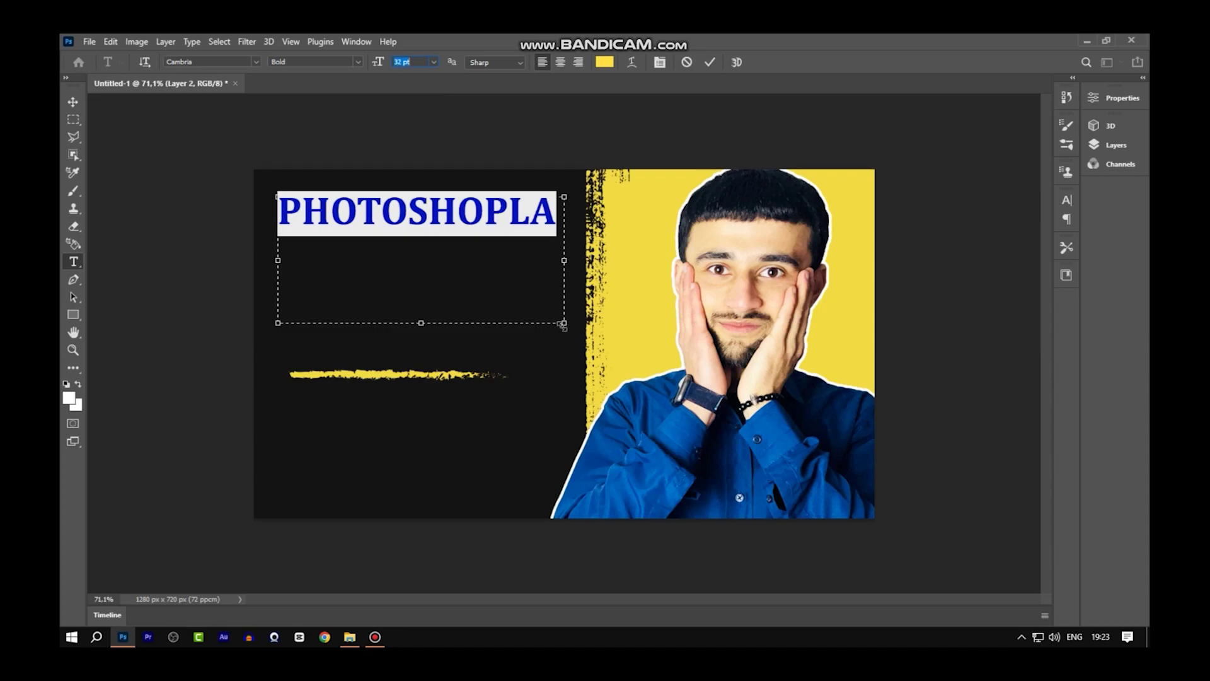
left_click_drag(564, 260, 595, 260)
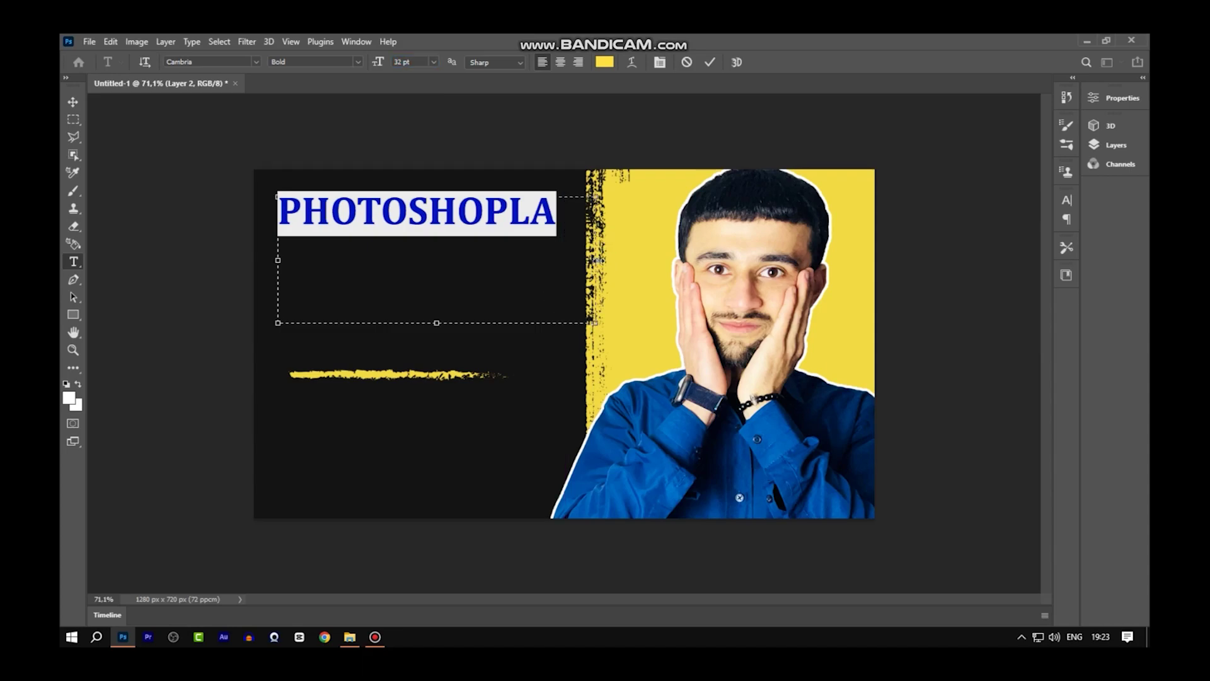
left_click(416, 62)
key("Up")
key("Up")
key("Up")
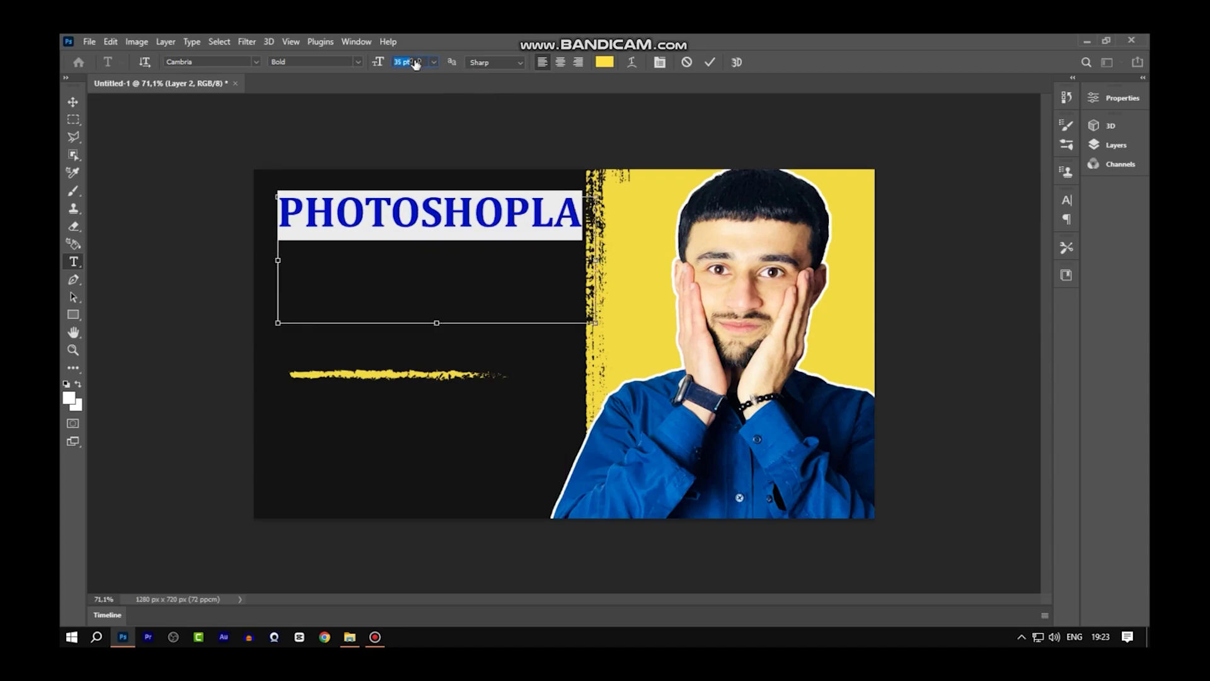
left_click_drag(460, 212, 450, 213)
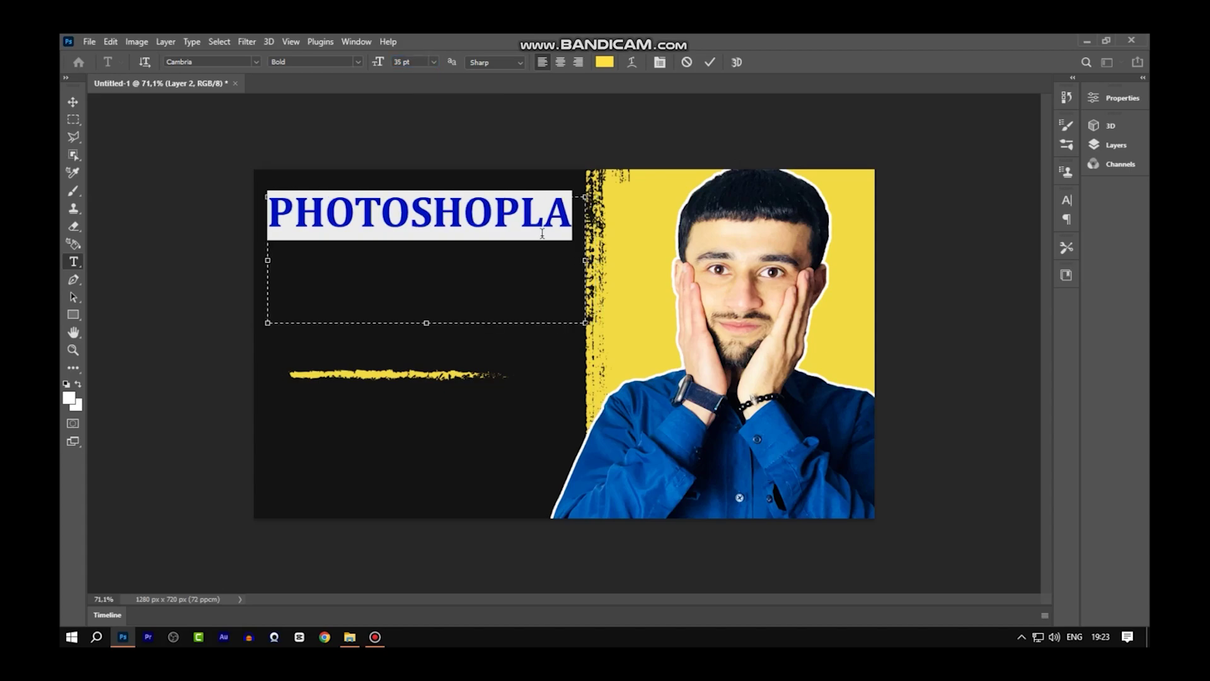
key("Right")
key("Return")
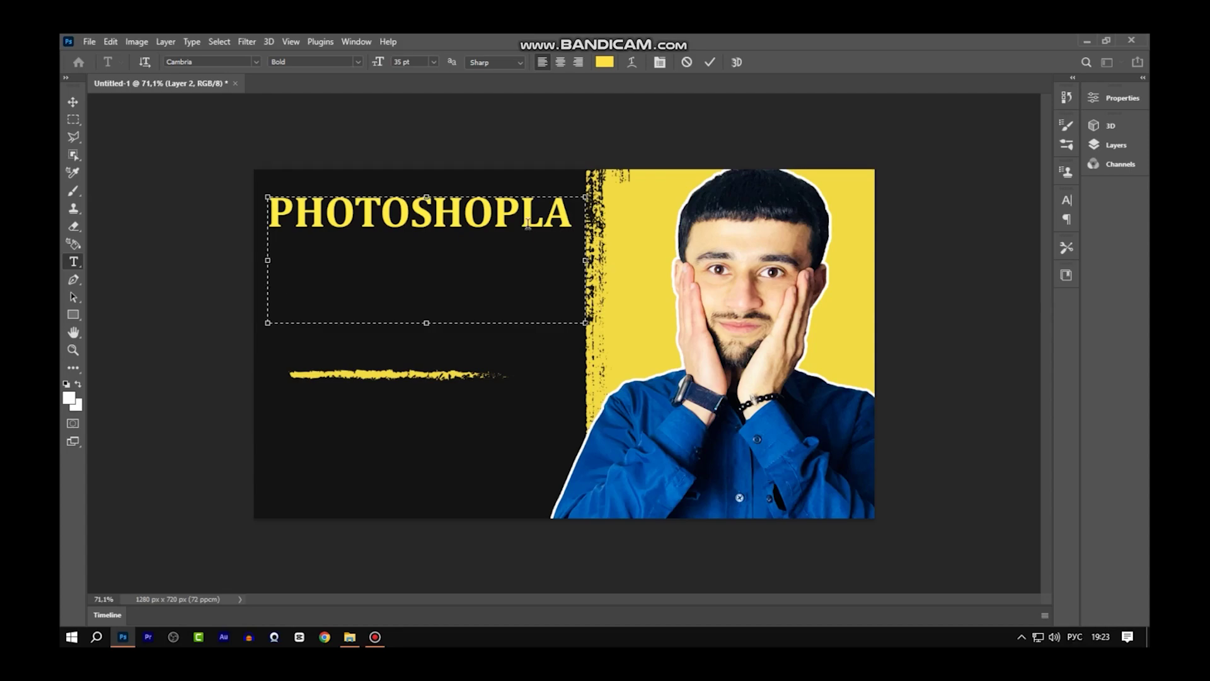
Type ƏN QISA YOLLA as the second line and VİDEO BAŞLIQ as the third, enlarging the box
type("Э")
key("BackSpace")
type("ə")
type("N Q")
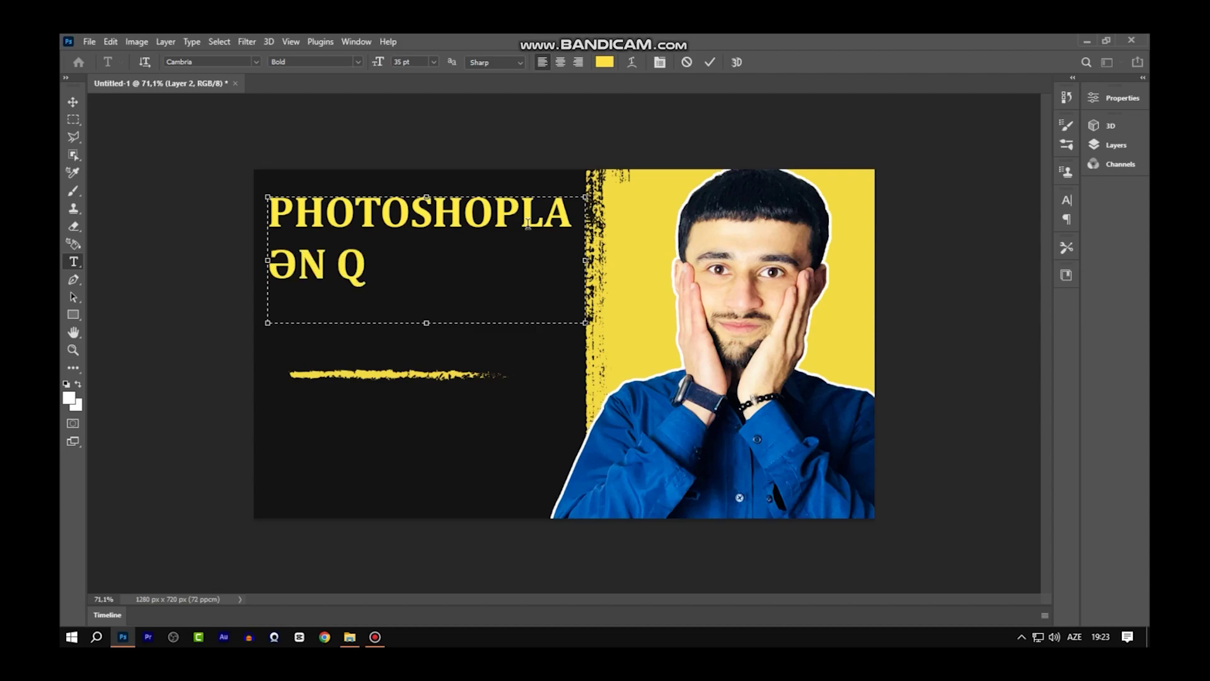
type("SI")
key("BackSpace")
key("BackSpace")
type("L")
key("BackSpace")
type("IS")
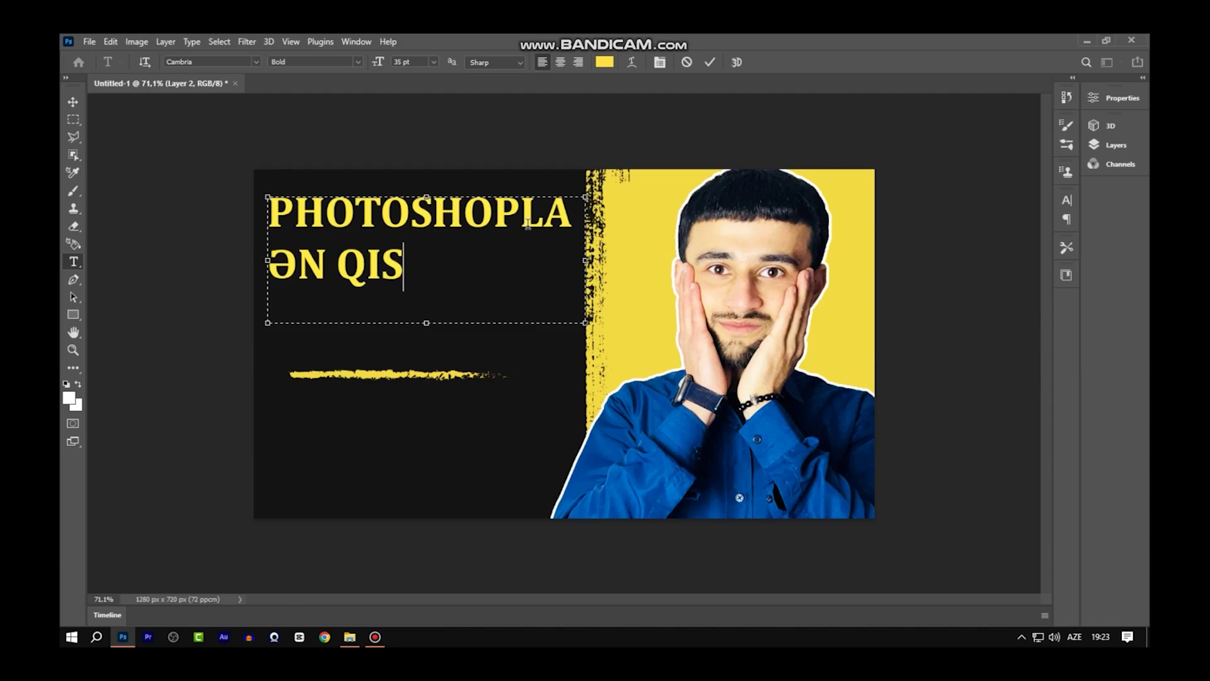
type("A YOLL")
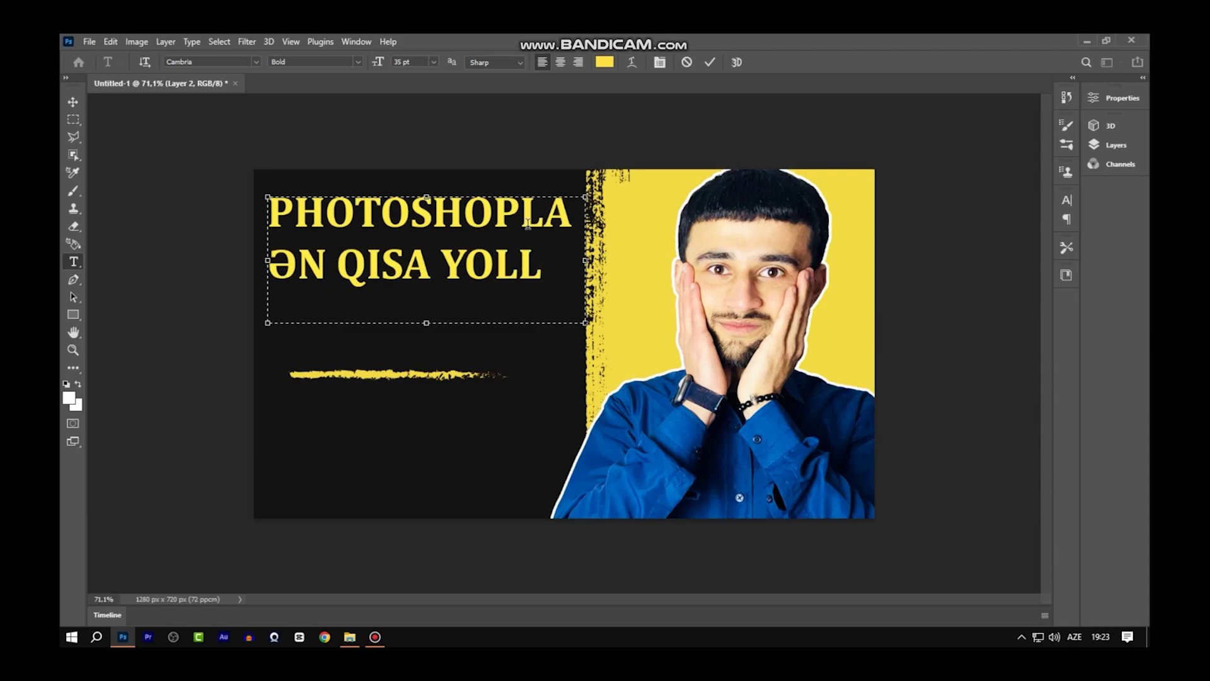
type("A")
left_click_drag(427, 324, 427, 377)
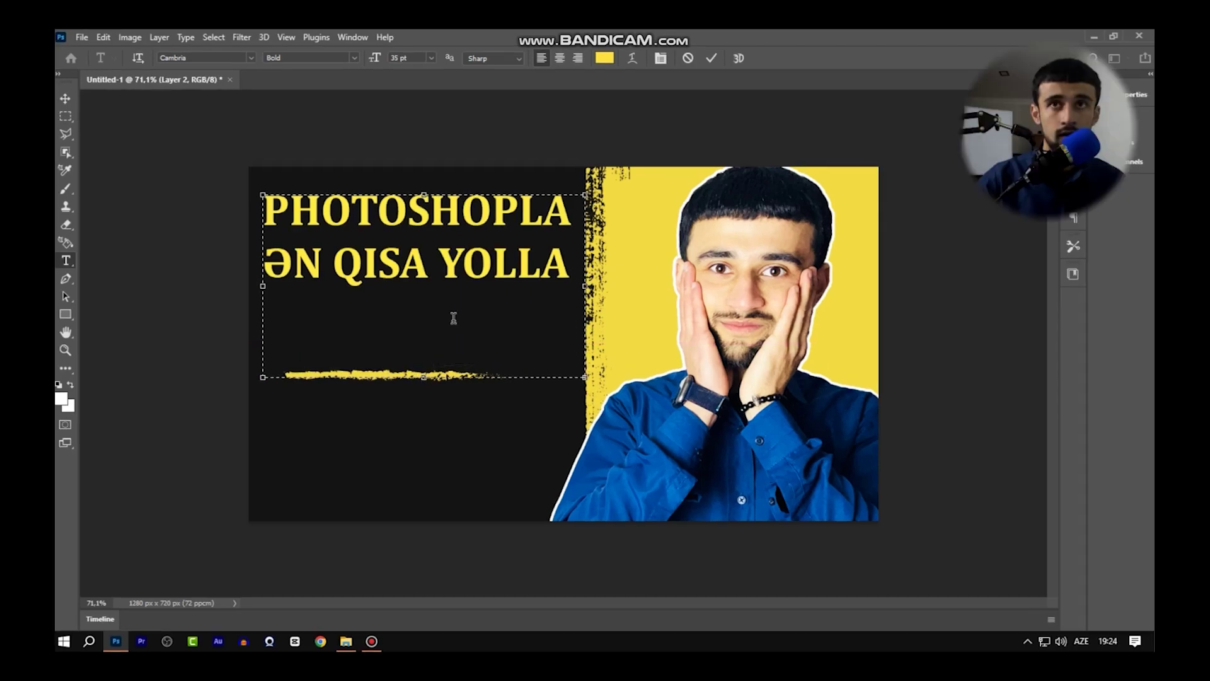
key("Return")
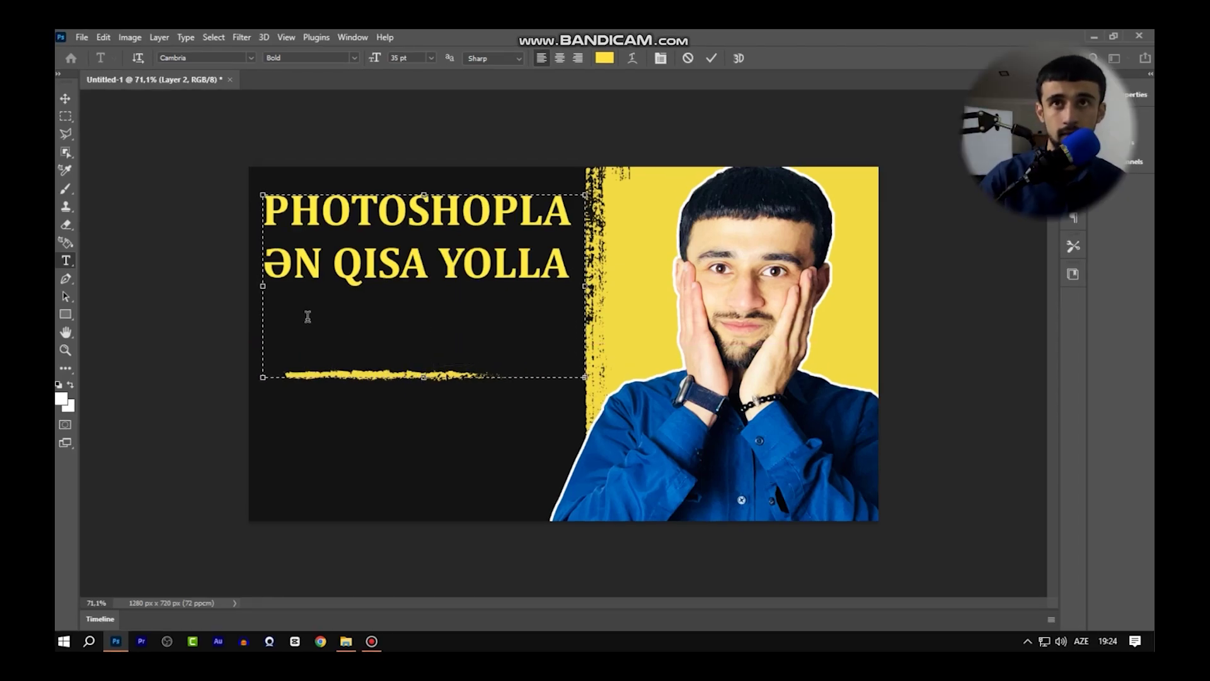
type("V")
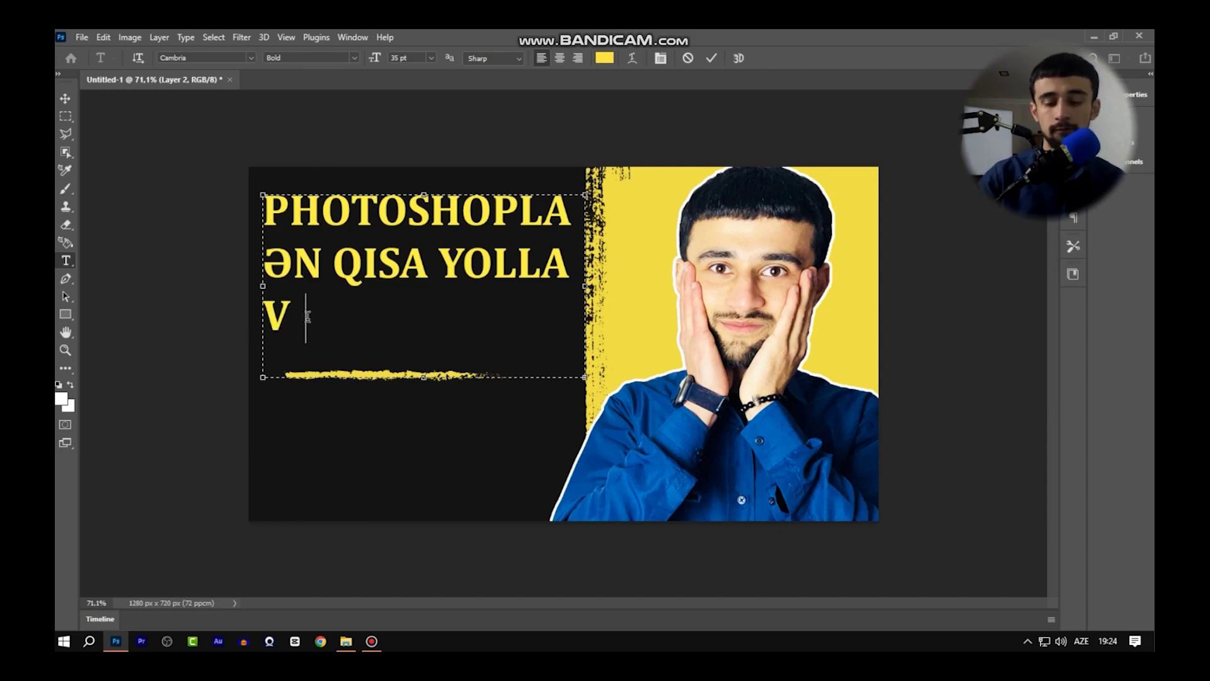
type("İDEO B")
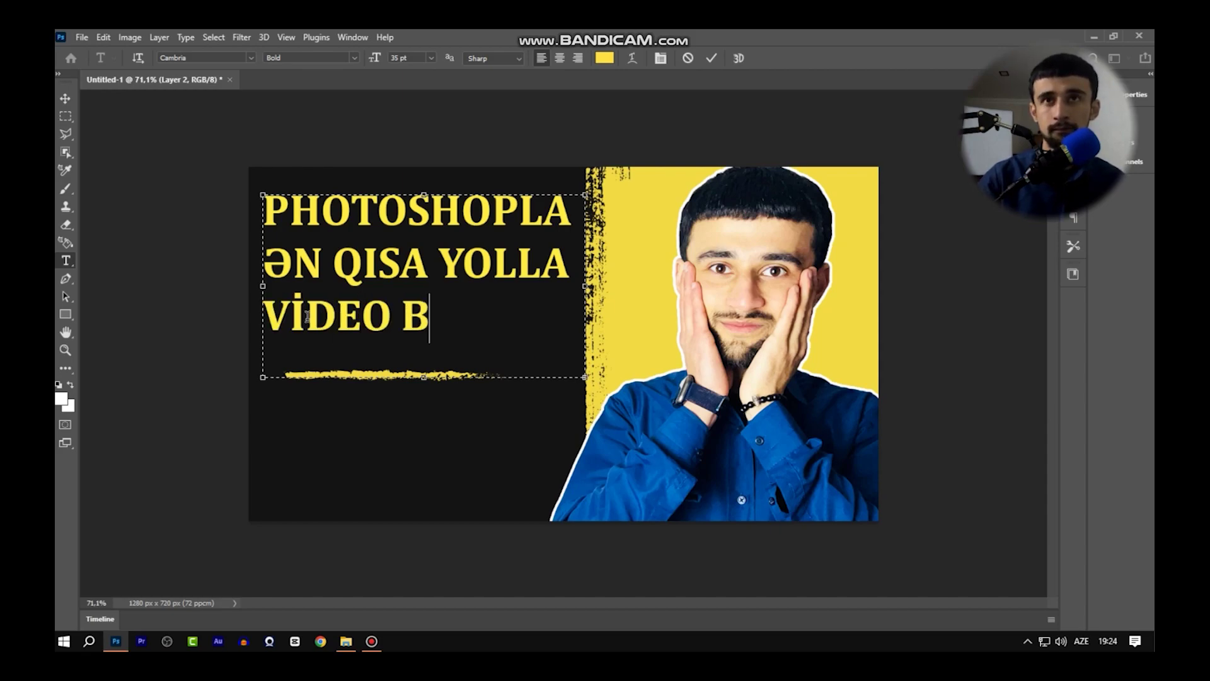
type("AŞLI")
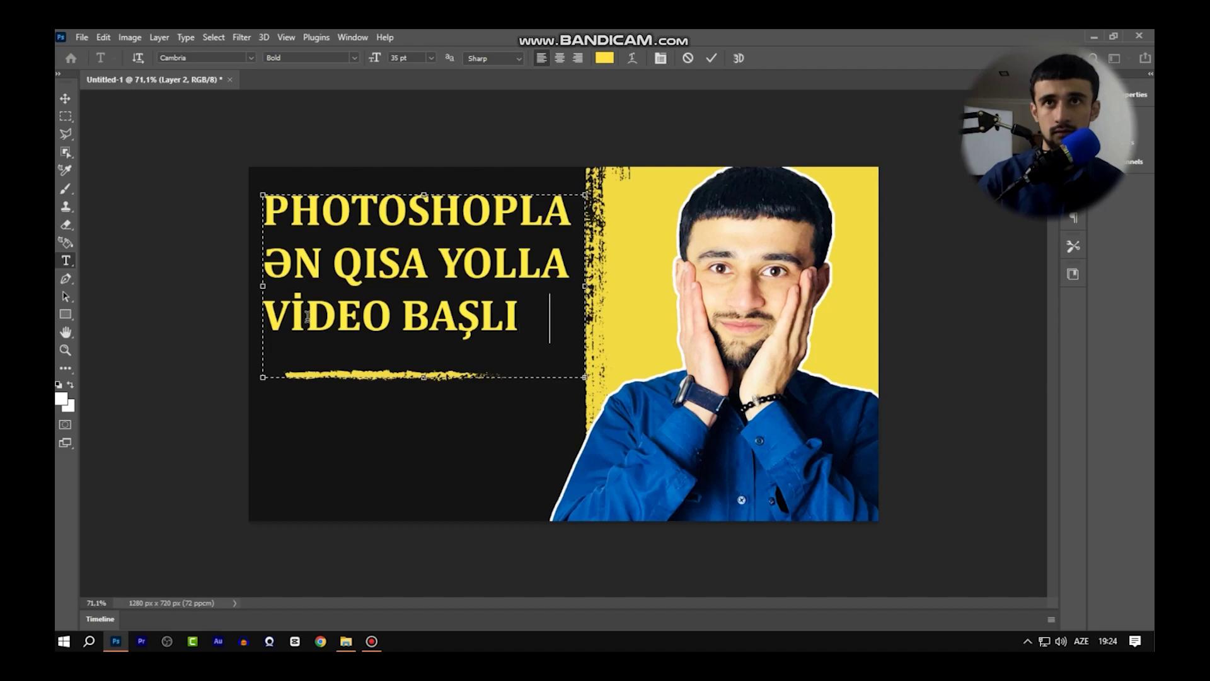
type("Q")
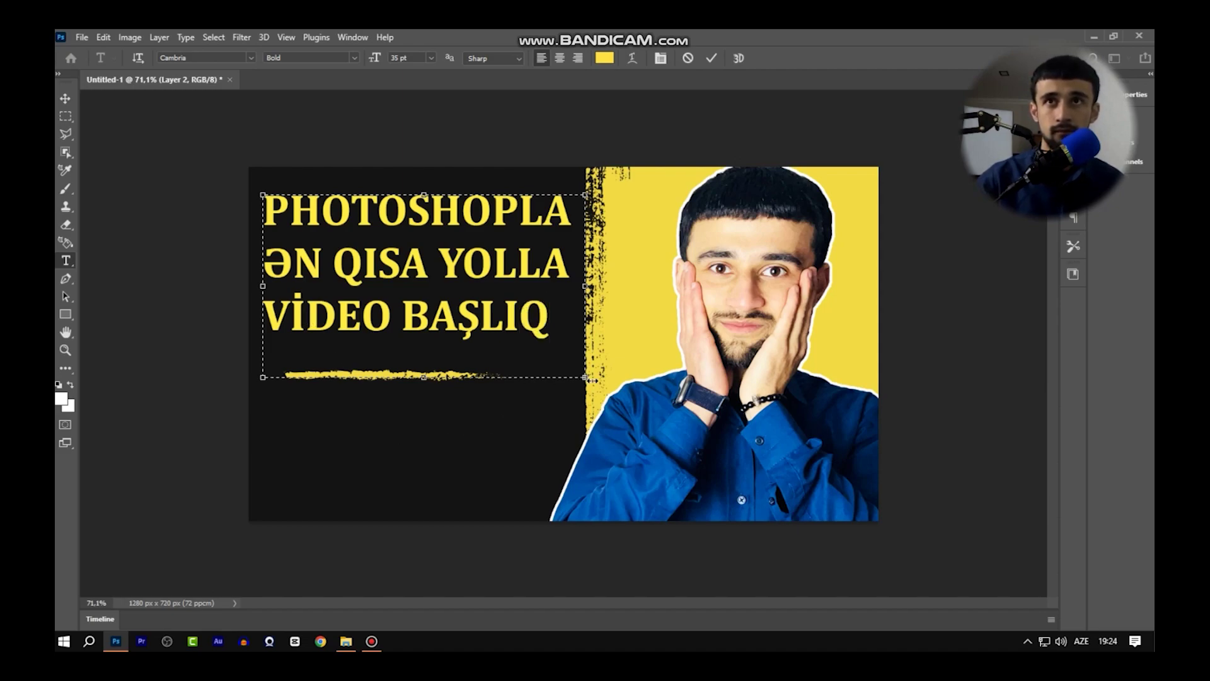
Enlarge the text box and delete the ƏN QISA YOLLA line
left_click_drag(591, 379, 595, 434)
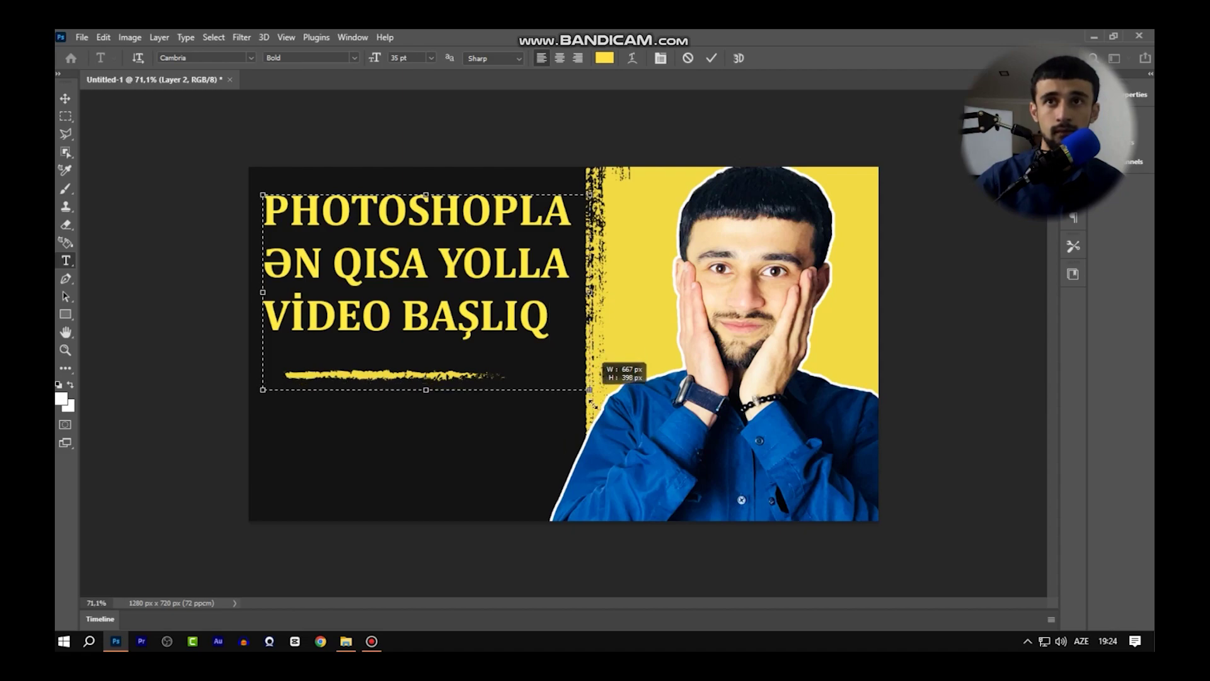
type("Ç")
left_click_drag(566, 264, 256, 269)
key("BackSpace")
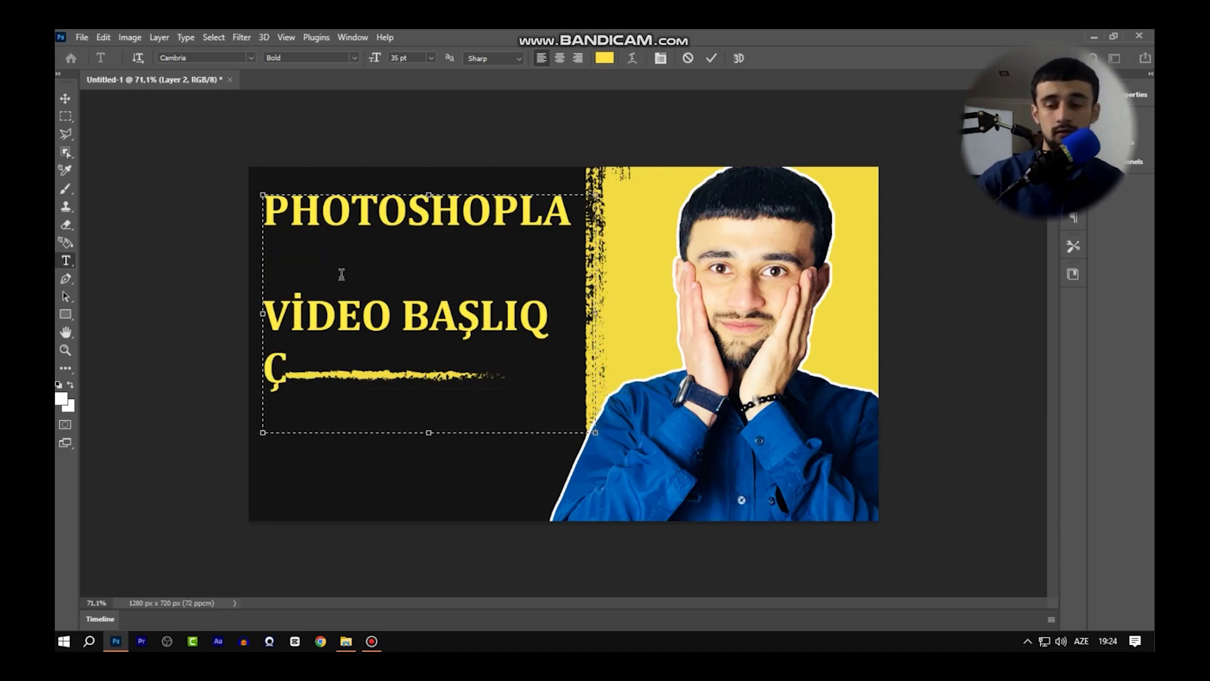
key("BackSpace")
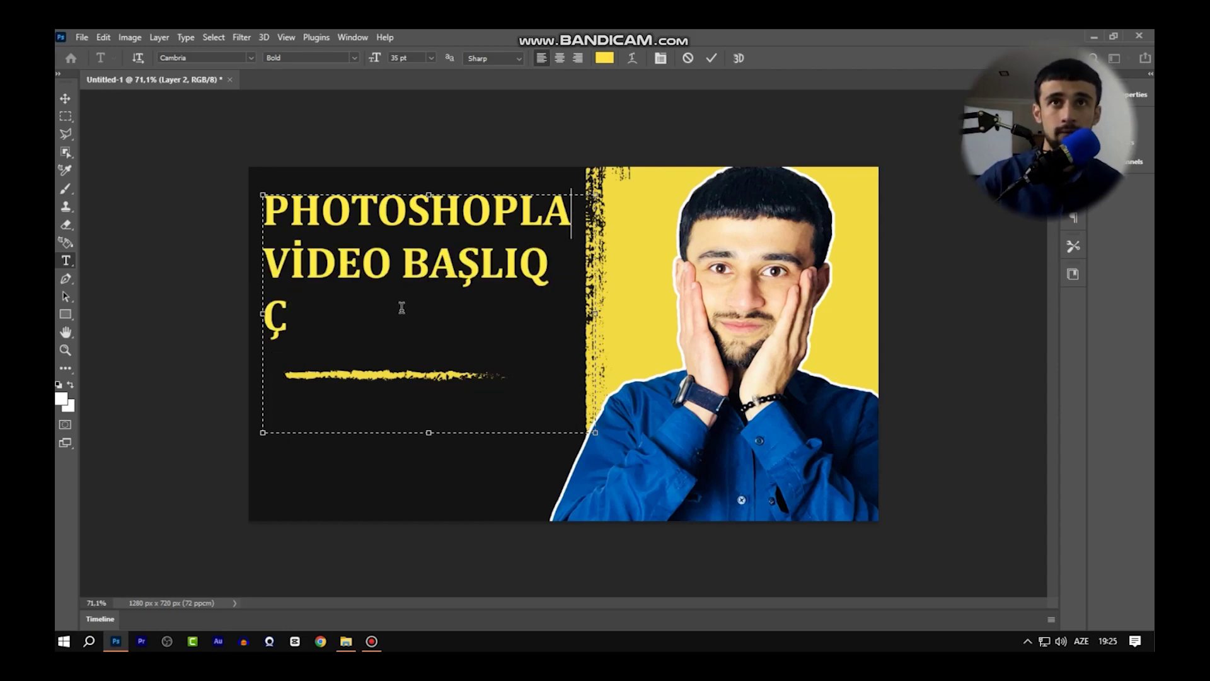
Finish the headline with ŞƏKLİ HAZIRLAMAQ and move the text block up slightly
left_click(365, 328)
key("BackSpace")
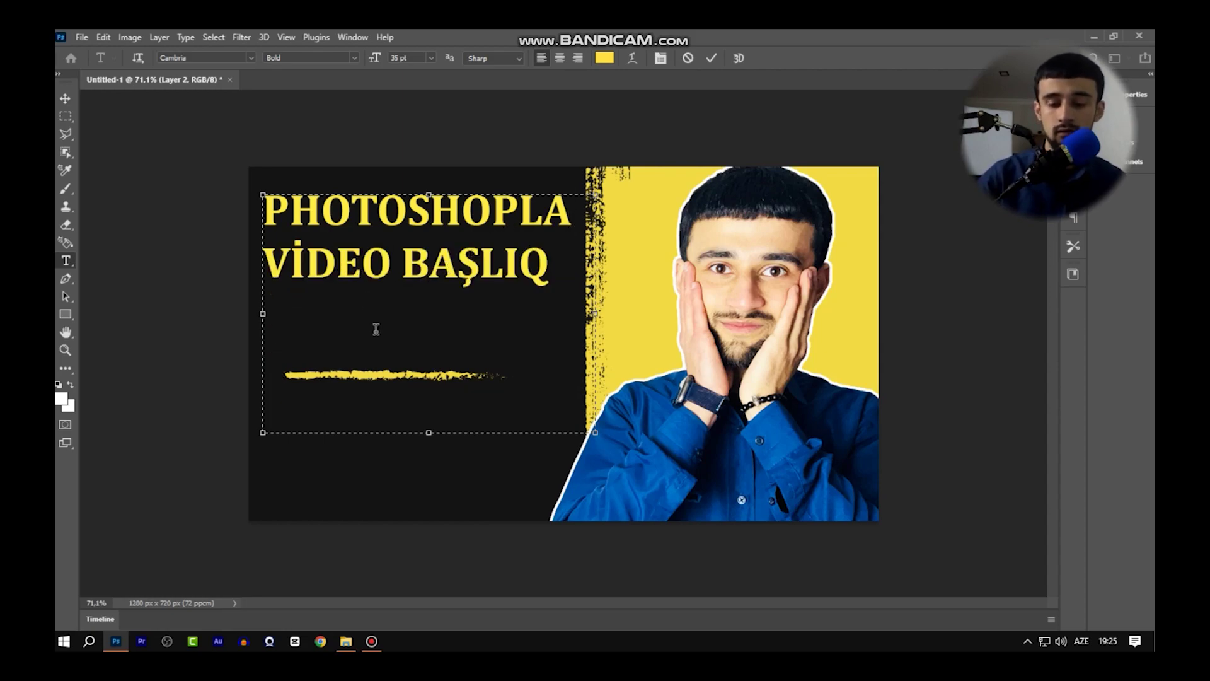
type("Ç")
key("BackSpace")
type("Ş")
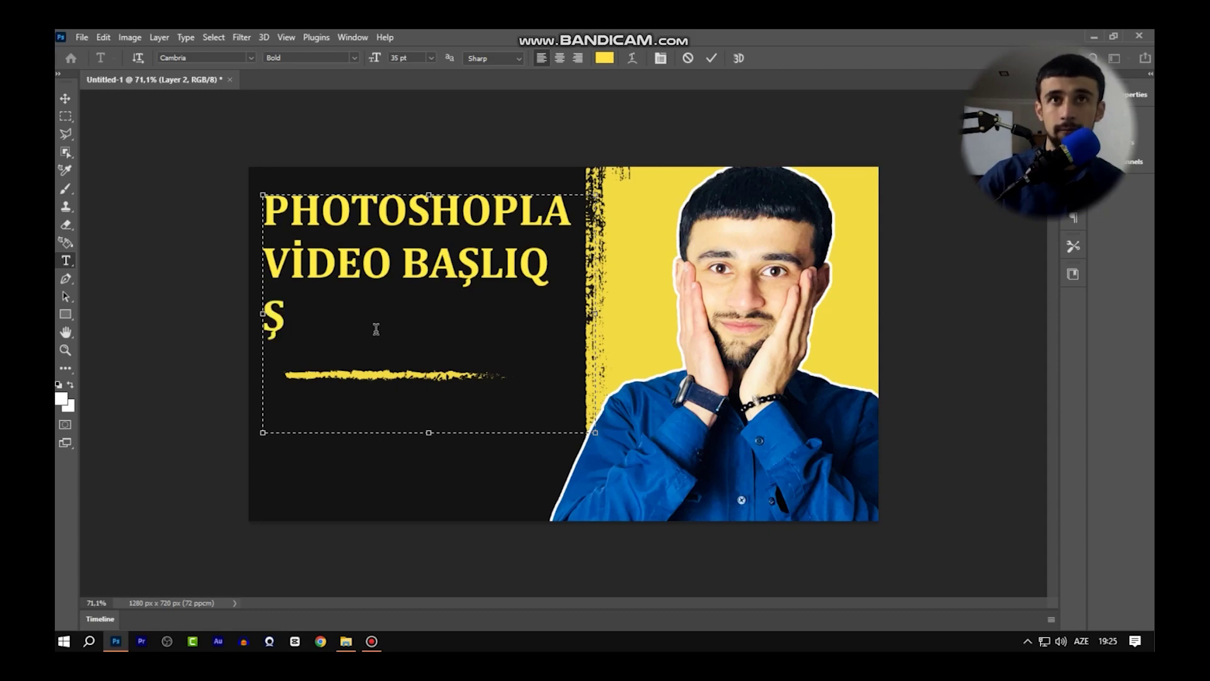
type("/")
key("BackSpace")
type("ə")
key("BackSpace")
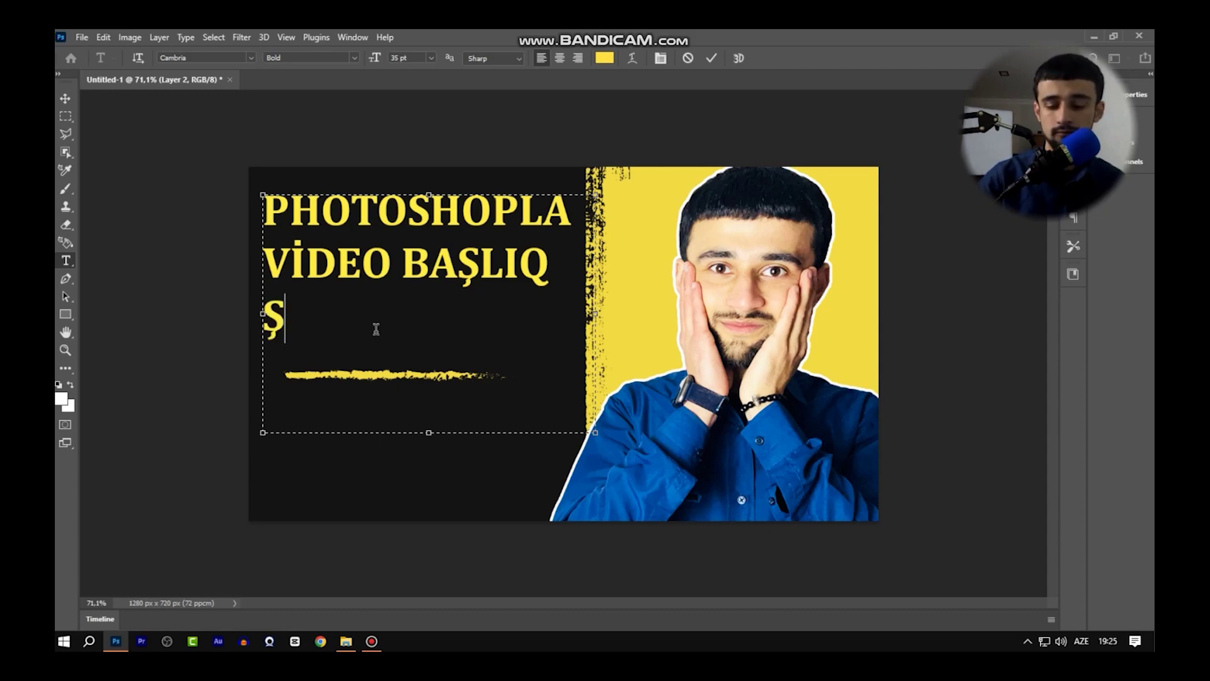
type("ə")
key("BackSpace")
type("KLİ")
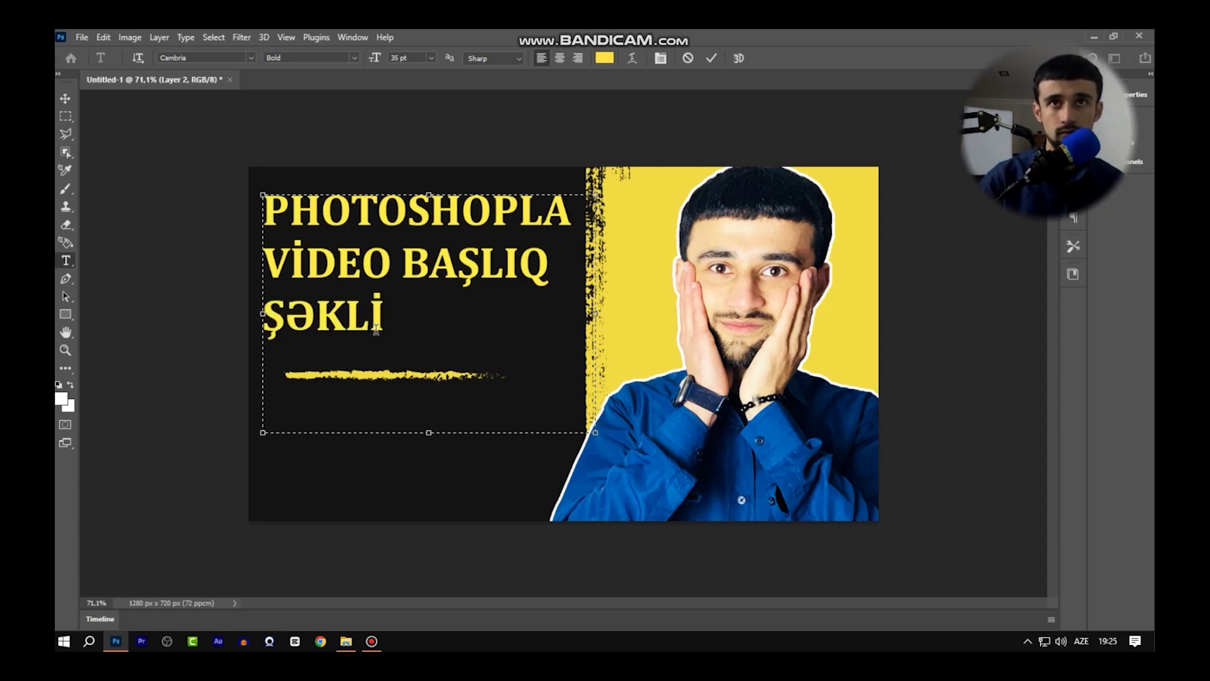
type(" JA")
key("BackSpace")
key("BackSpace")
type("HAZ")
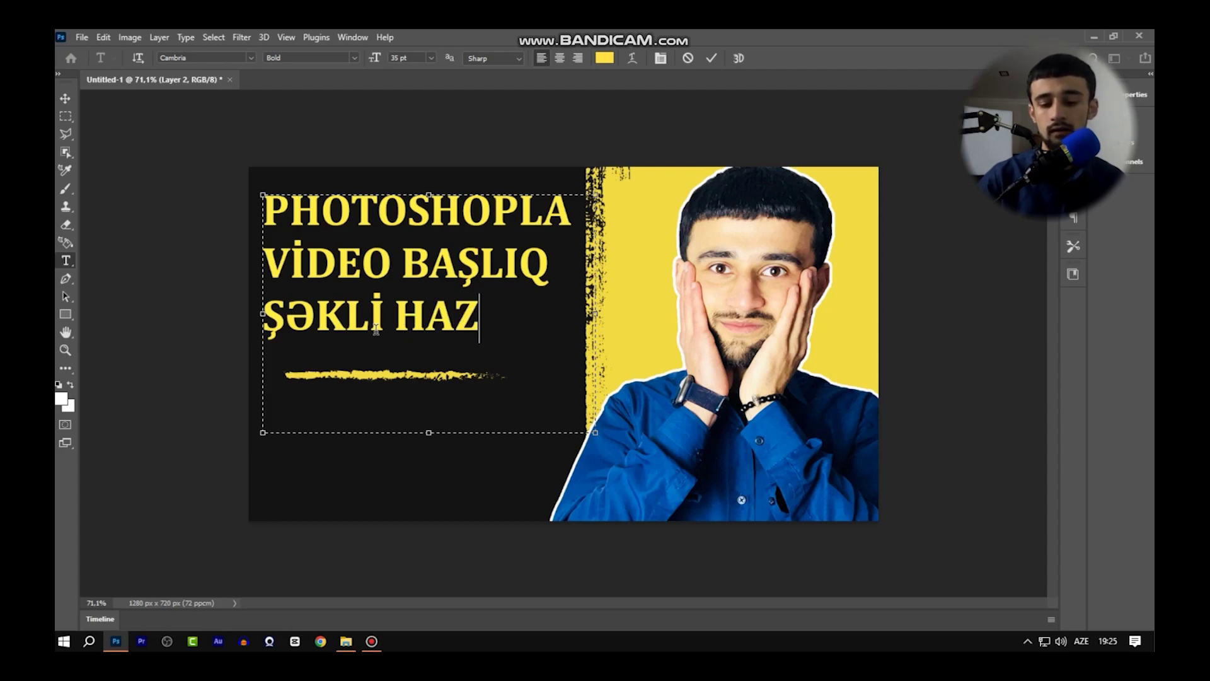
type("IRLA")
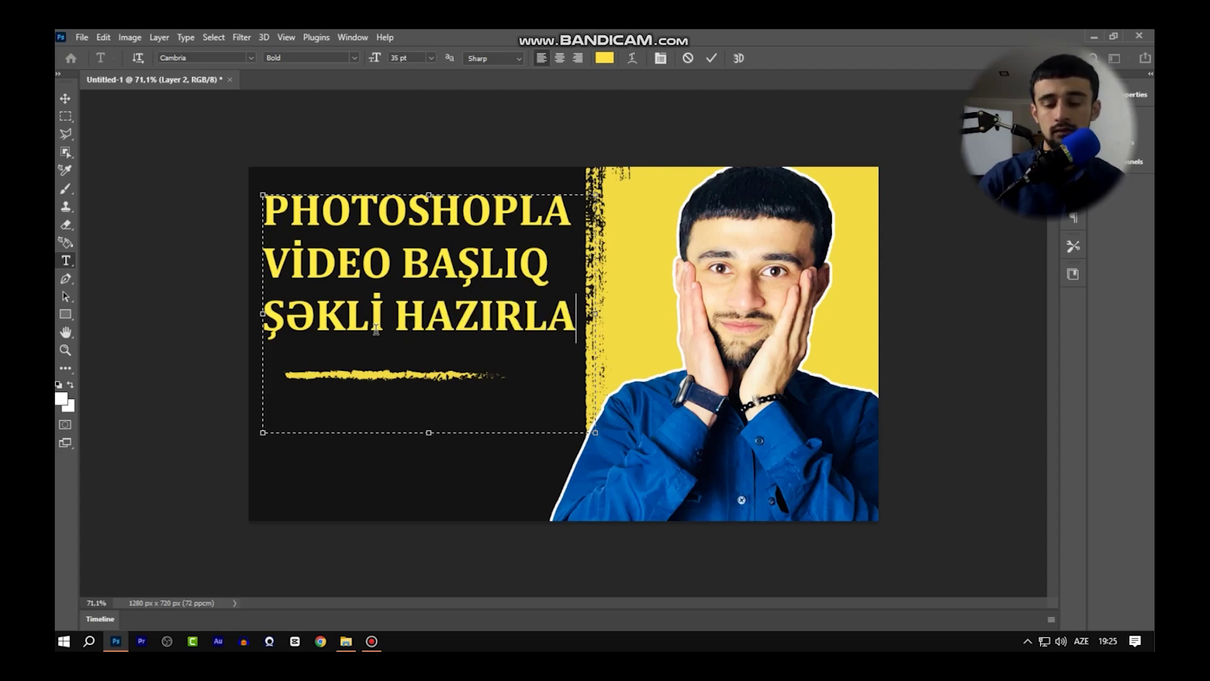
type("MAQ")
left_click_drag(291, 215, 345, 207)
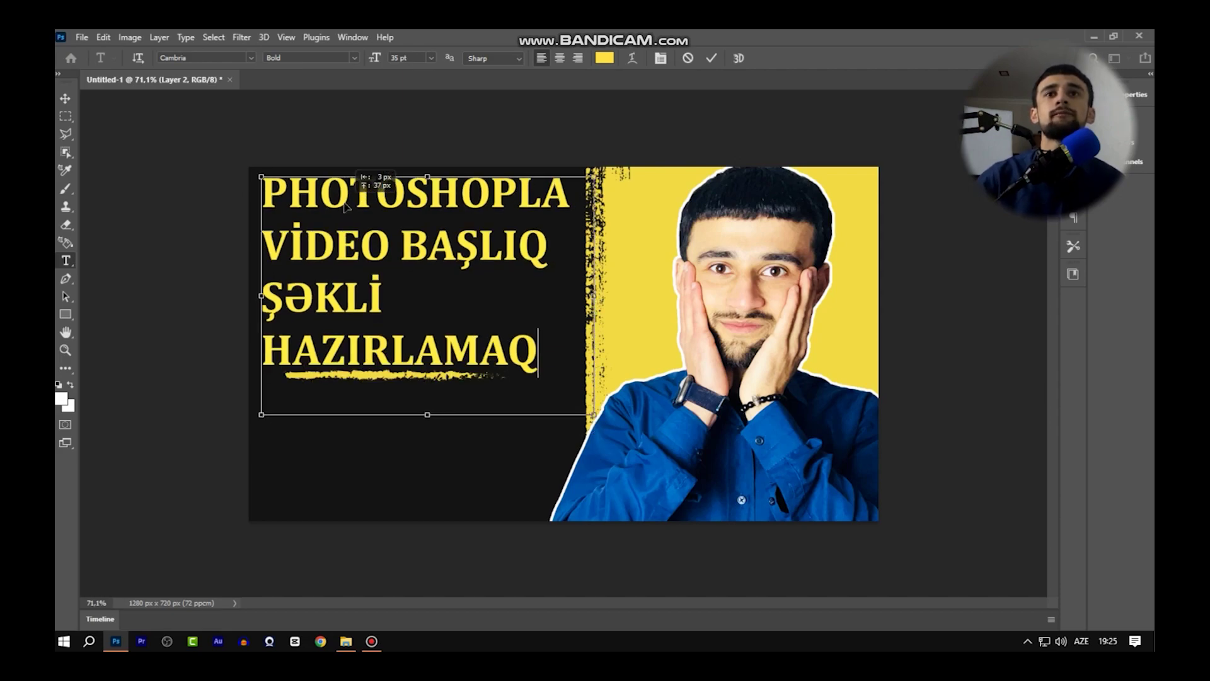
Add an exclamation mark after 'HAZIRLAMAQ' at the end of the headline
key("ctrl+a")
left_click(553, 373)
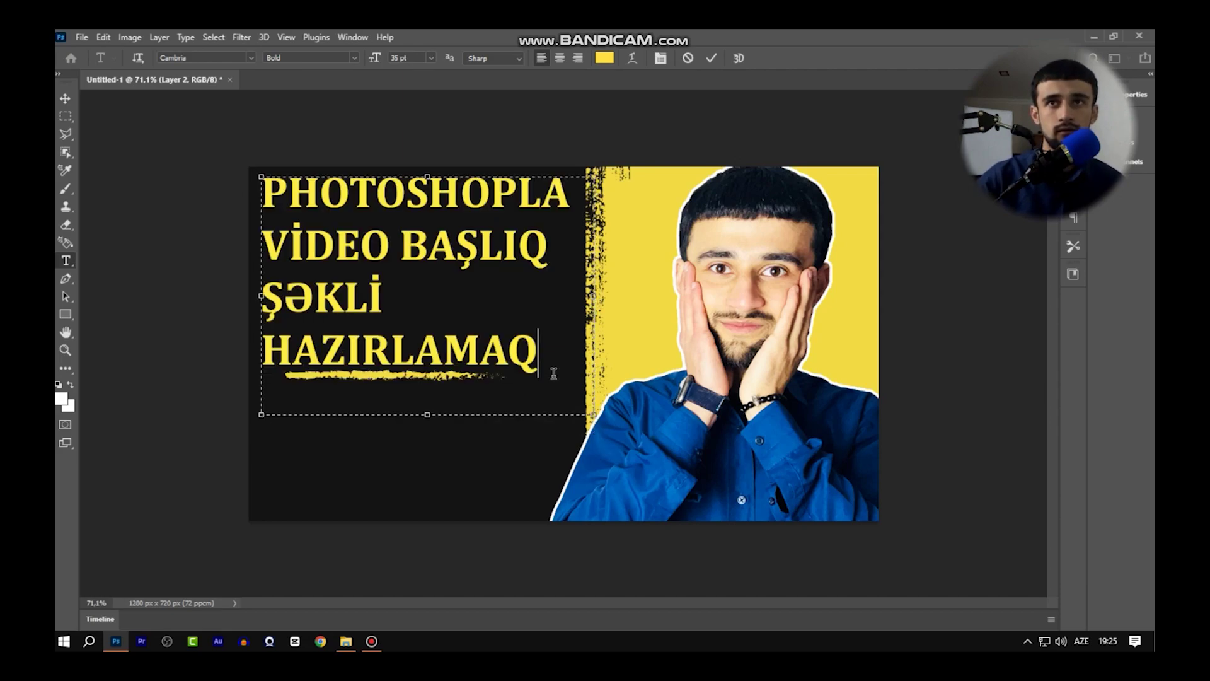
type(" !")
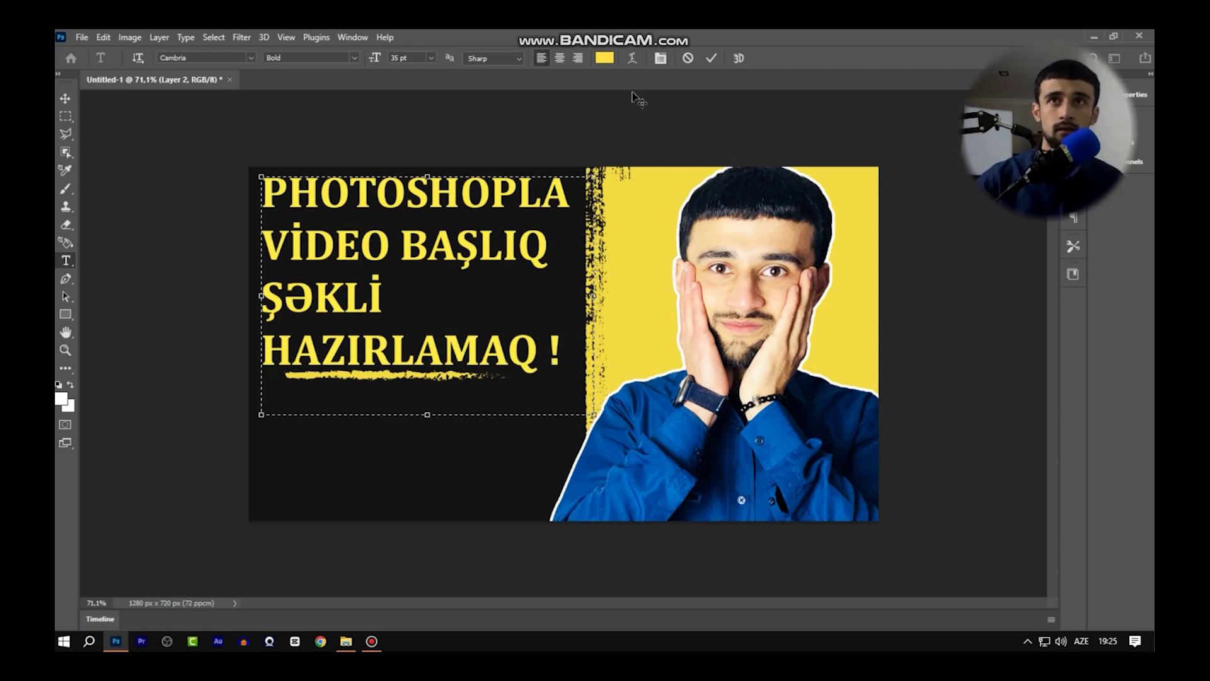
Enlarge all four headline lines to 37 pt and nudge the headline block up slightly
key("ctrl+a")
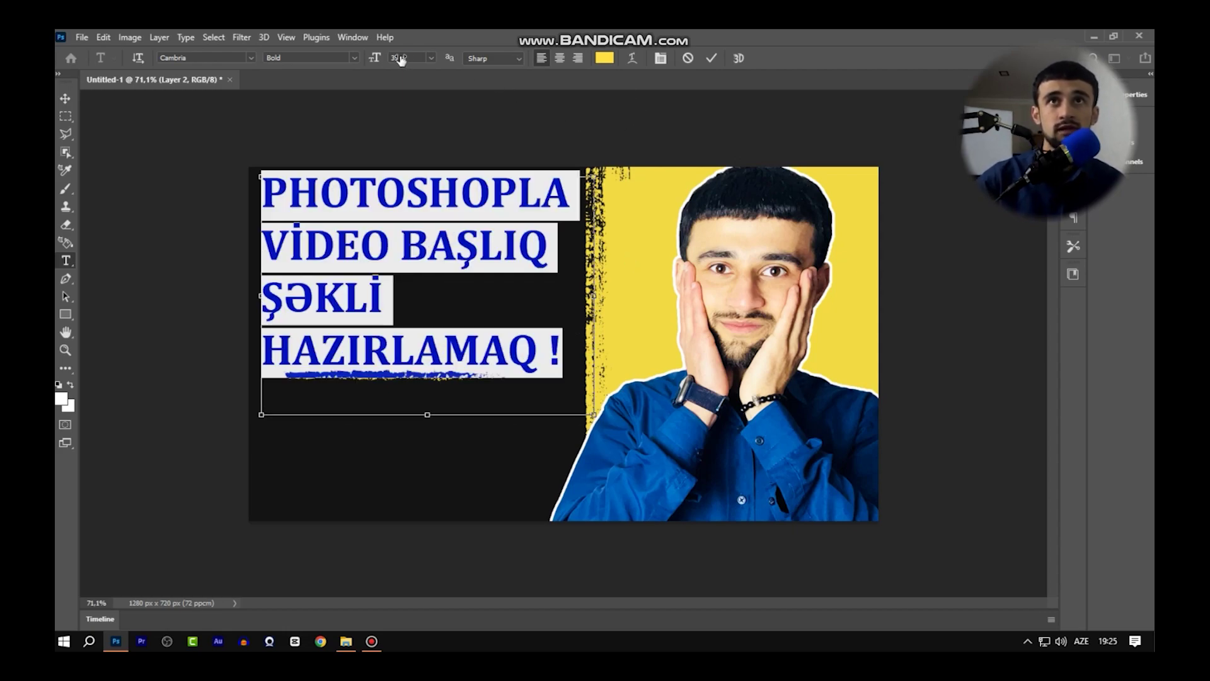
left_click(400, 60)
key("Up")
key("Up")
left_click(422, 246)
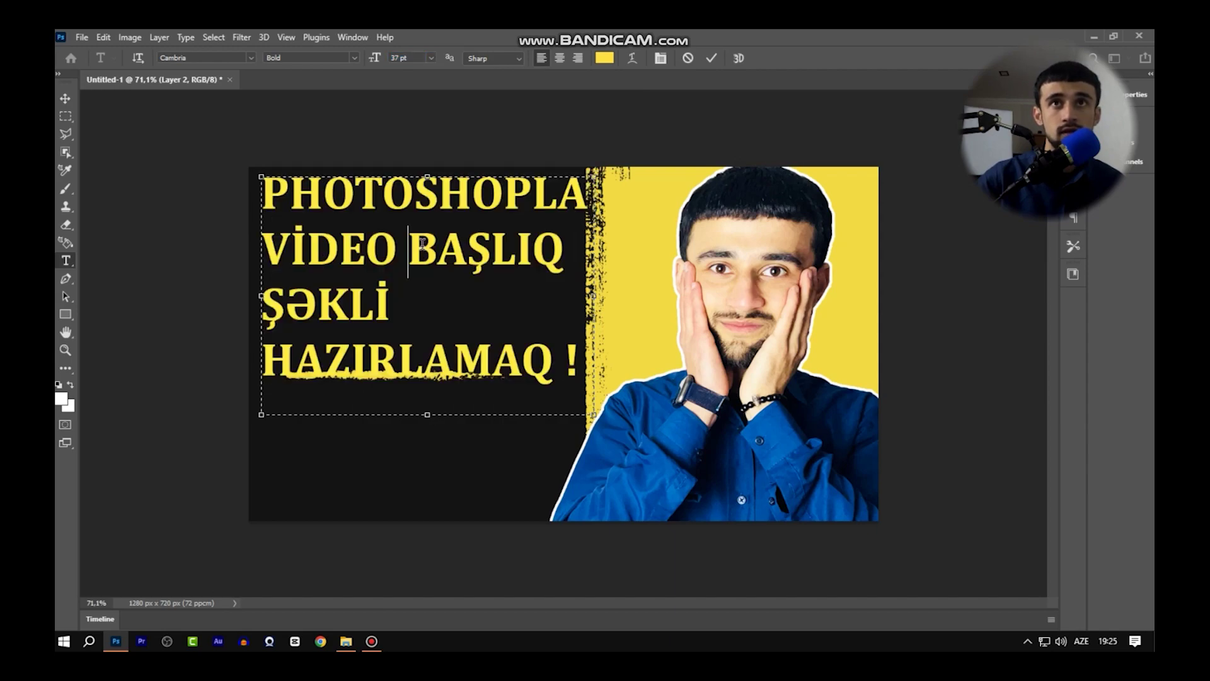
key("ctrl")
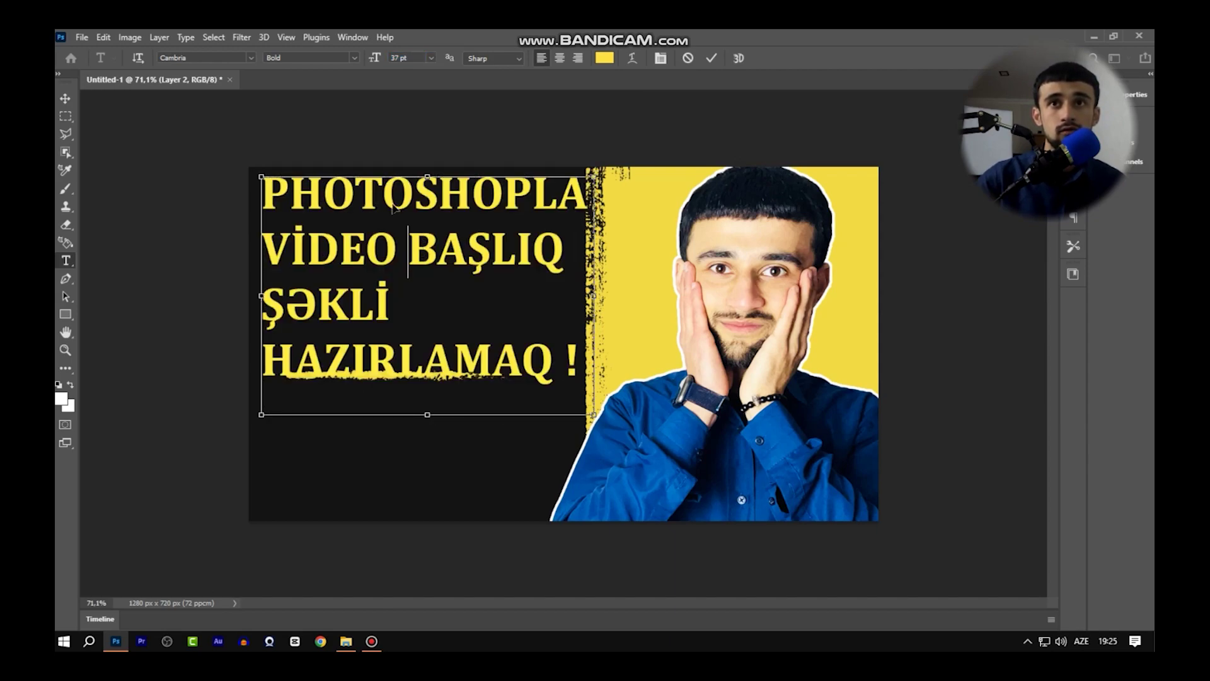
left_click_drag(376, 228, 373, 220)
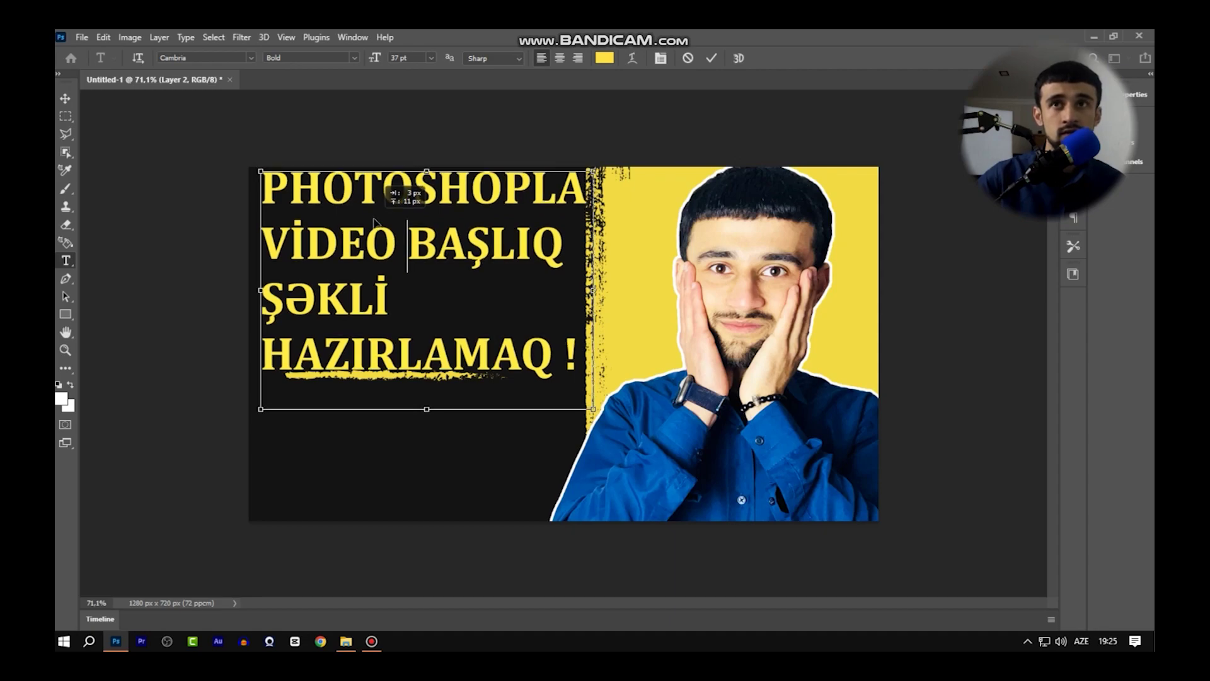
Recolour all four headline lines white (ffffff) and commit the text edit
key("ctrl+a")
left_click(604, 58)
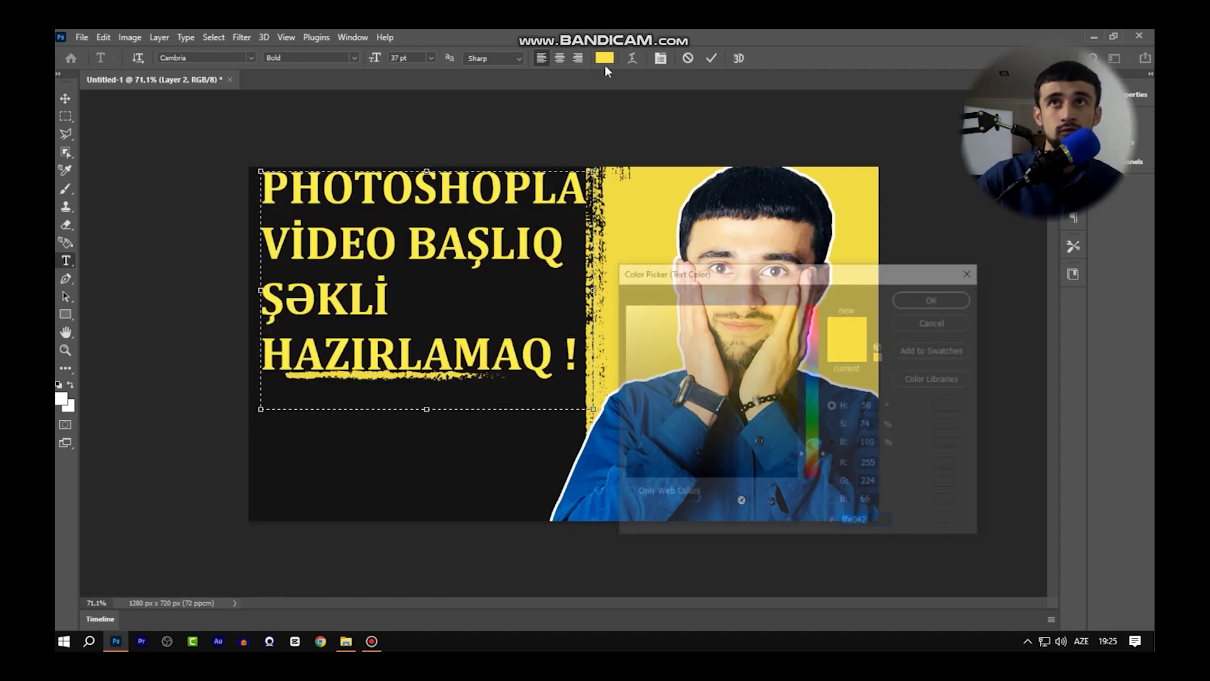
left_click_drag(667, 343, 623, 305)
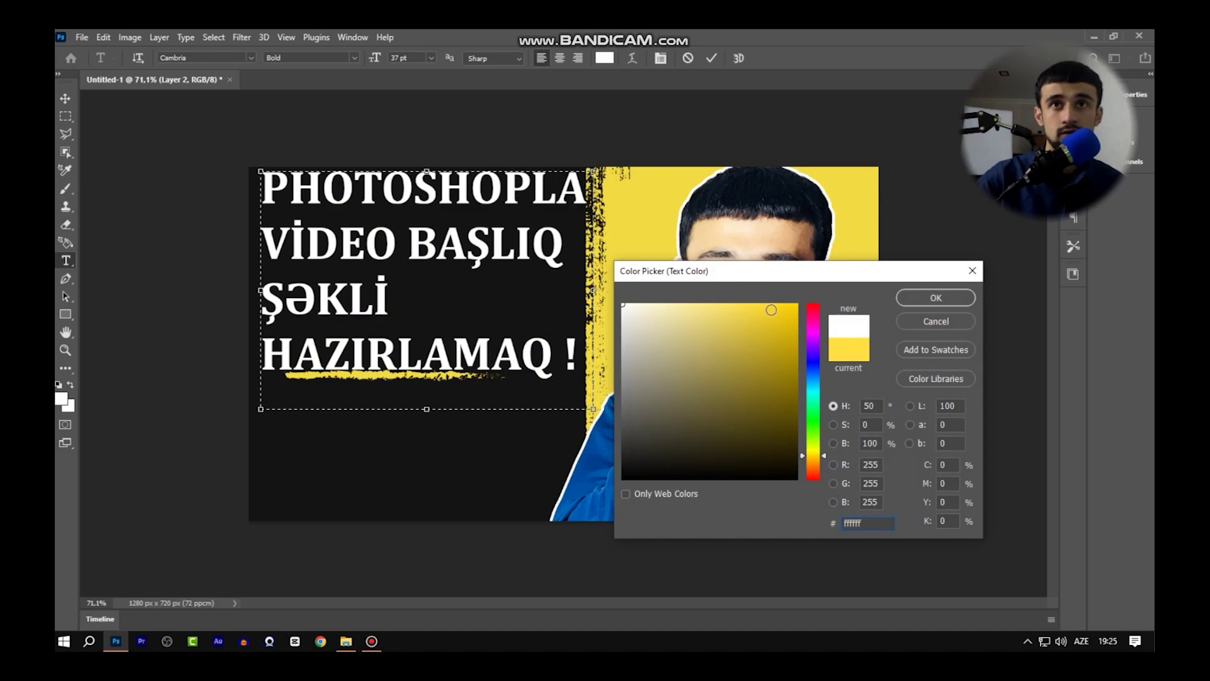
left_click(947, 301)
left_click(404, 310)
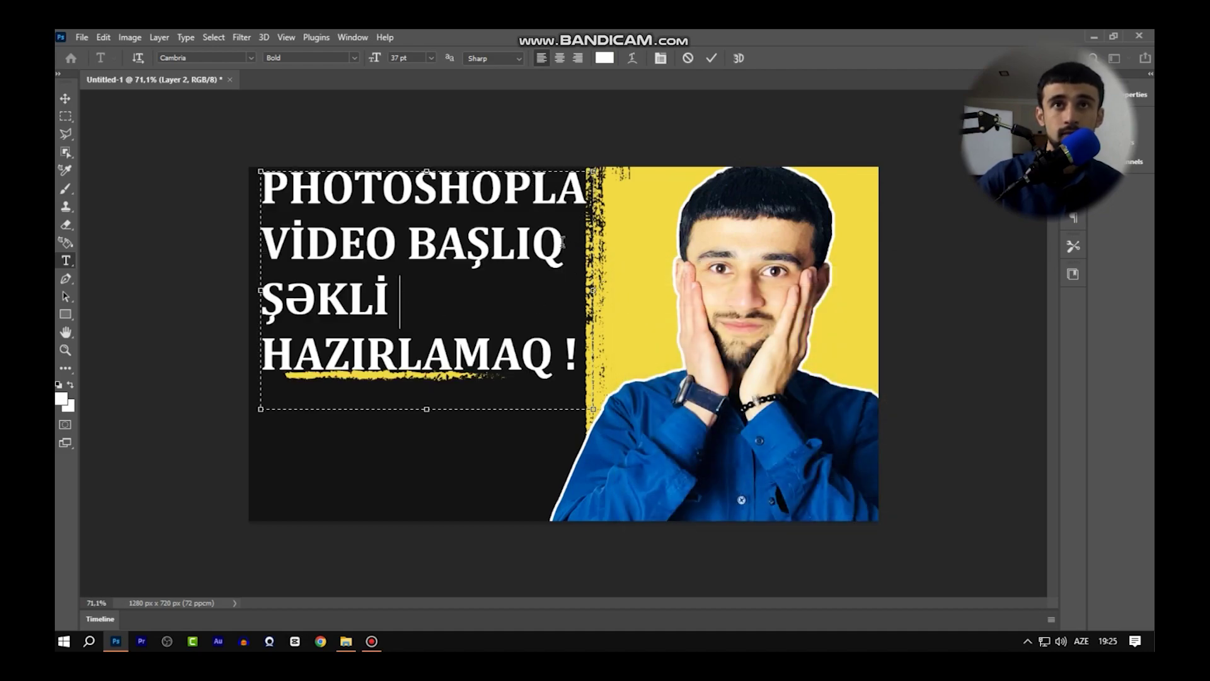
left_click(710, 57)
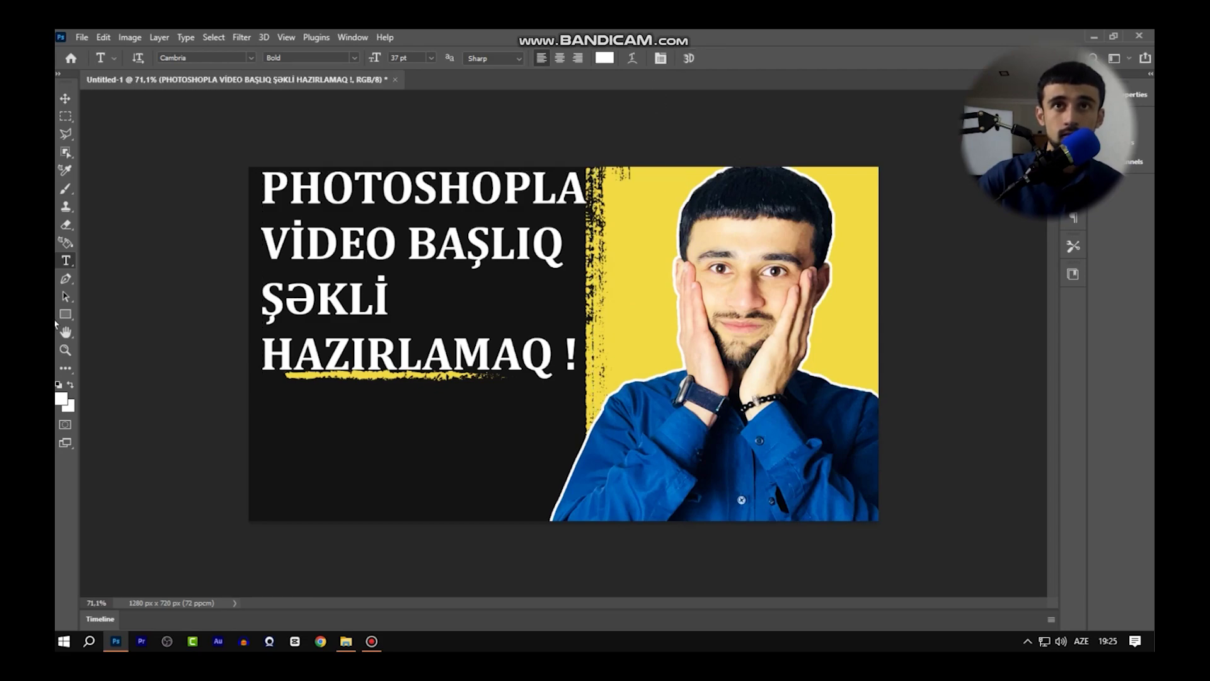
Draw a text box under the headline and type '10 dəqiqəyə' and 'Şəkil Hazırla' on two lines
mouse_move(287, 454)
left_mouse_down()
mouse_move(539, 468)
mouse_move(592, 520)
left_mouse_up()
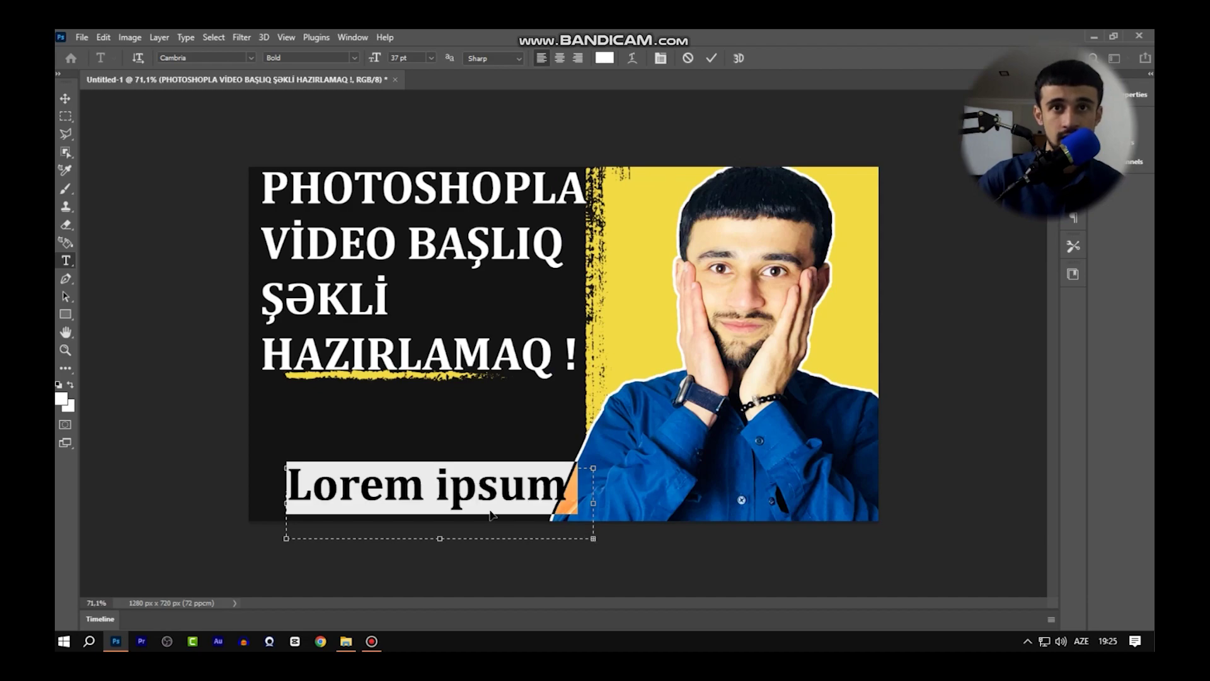
left_click_drag(482, 484, 478, 463)
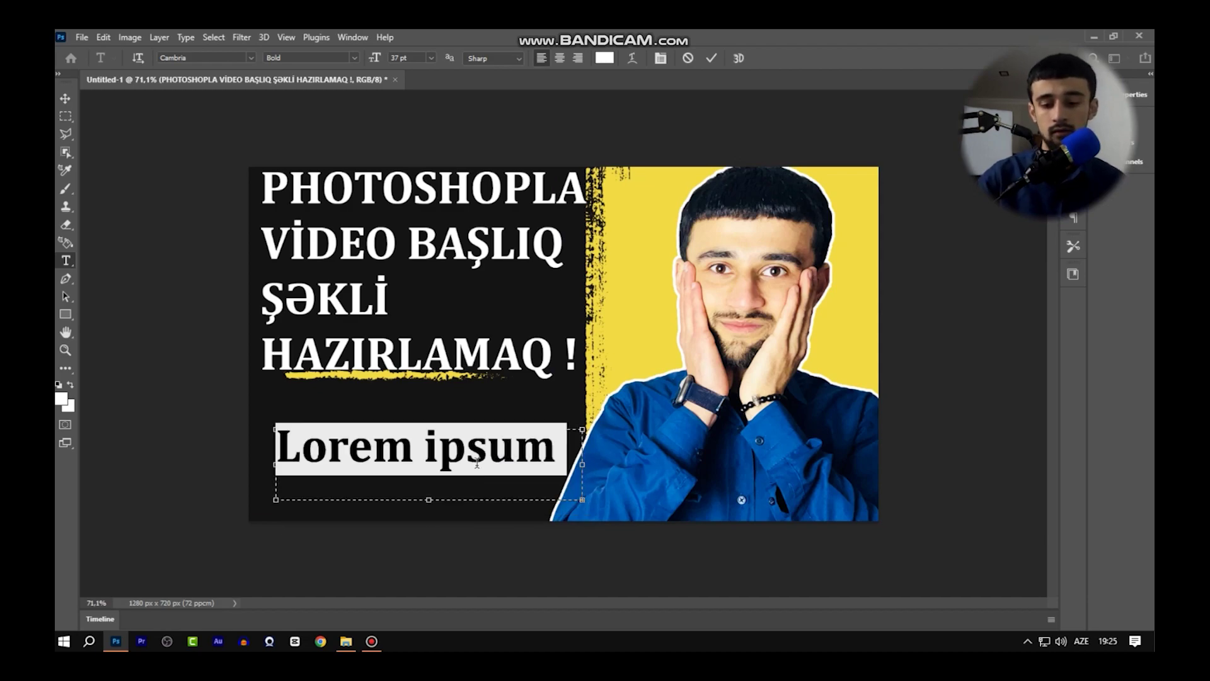
type("10")
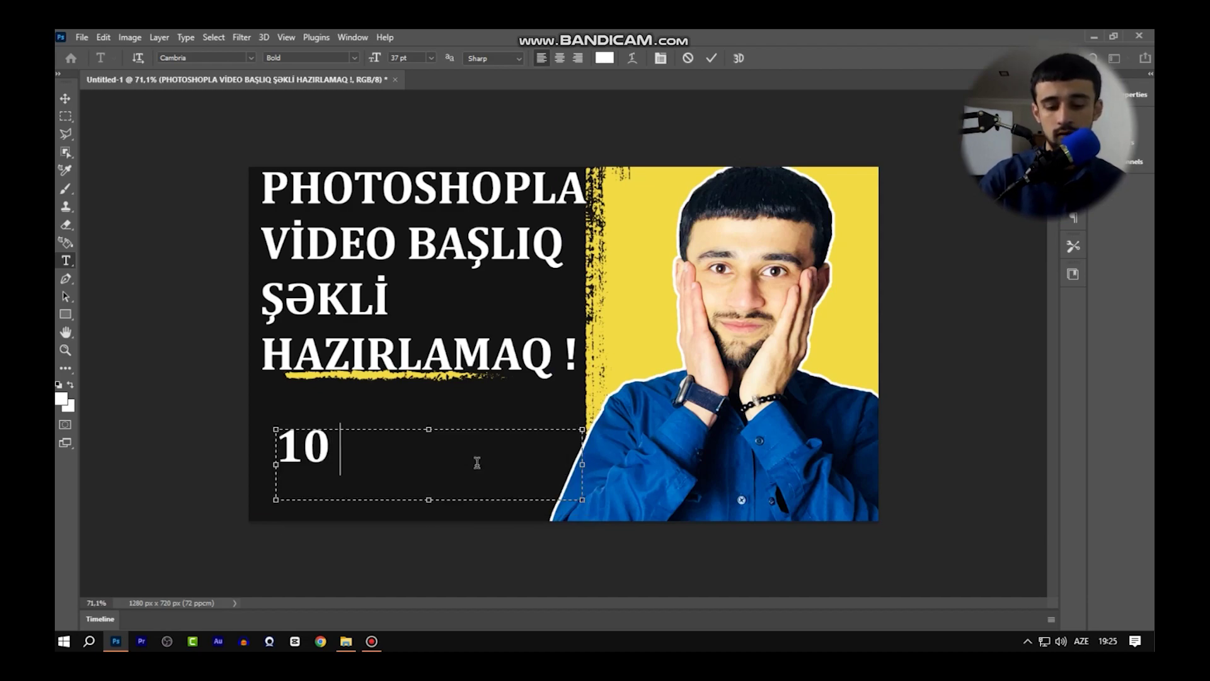
type(" dəq")
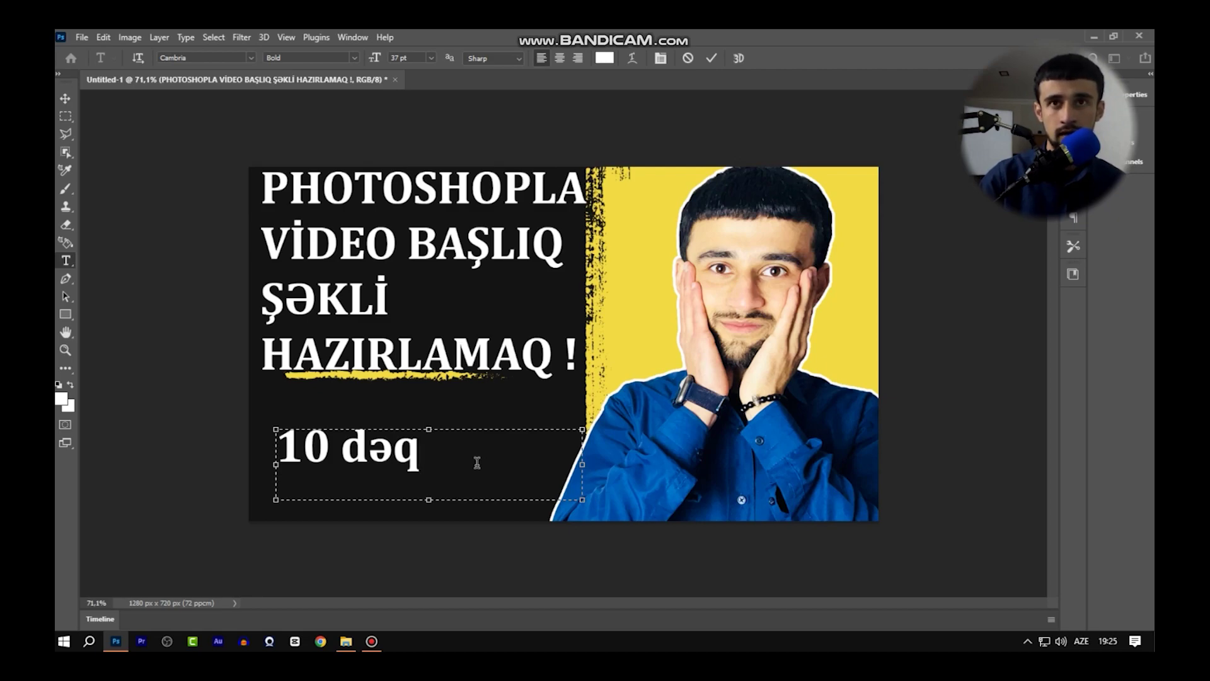
type("iqə")
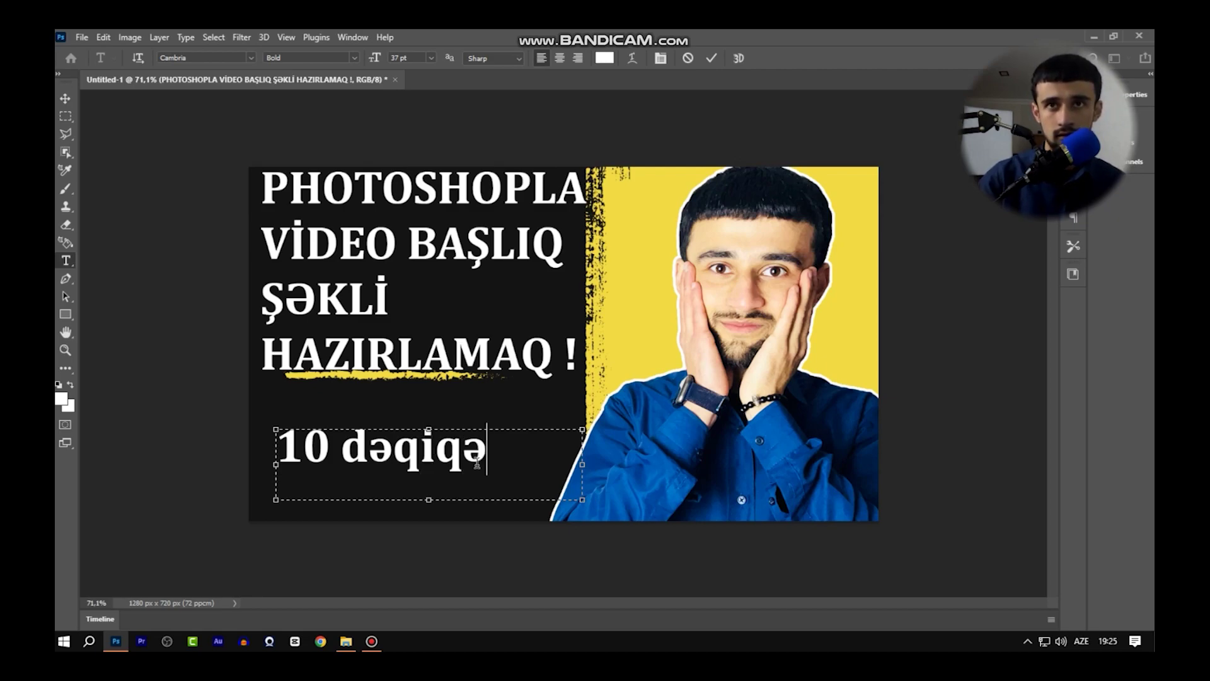
type("yə")
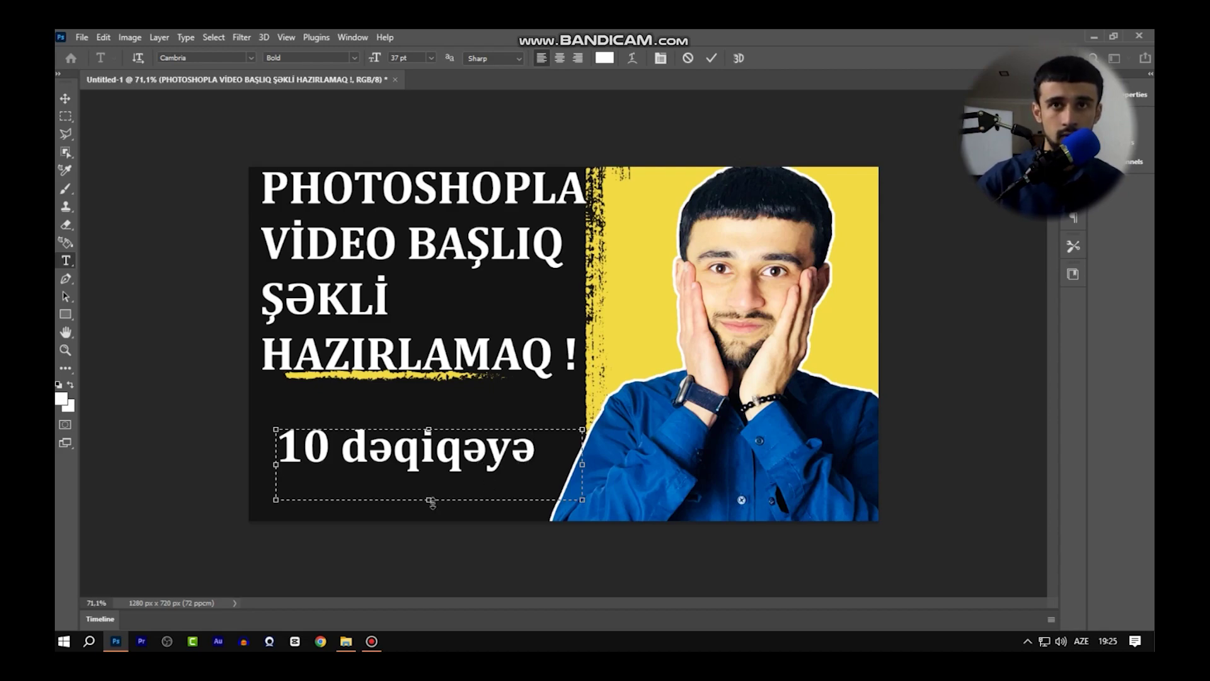
left_click_drag(428, 500, 431, 521)
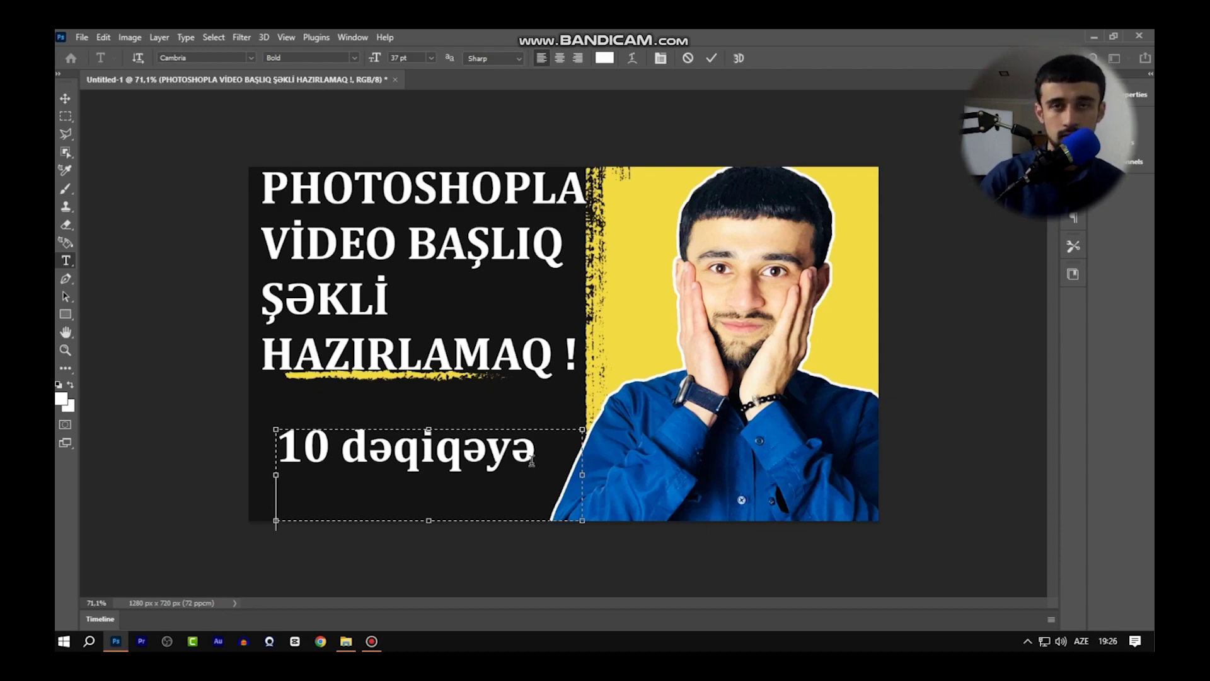
type("Şəki")
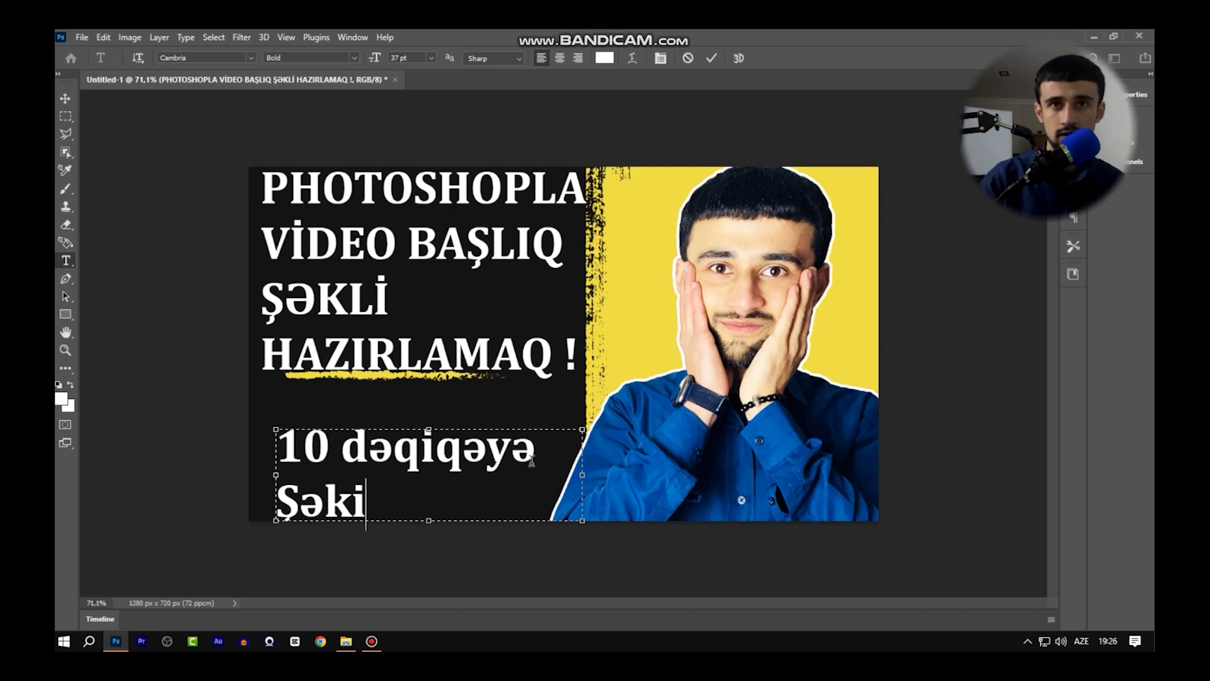
type("l HAzı")
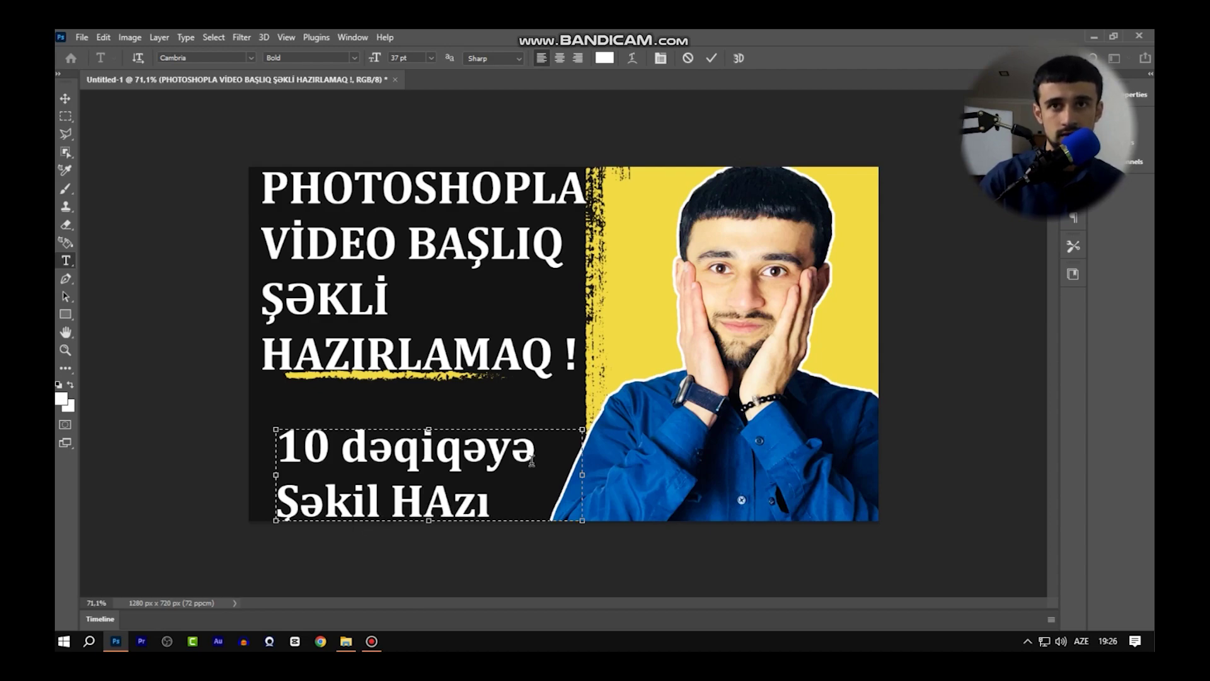
key("BackSpace")
key("BackSpace")
key("BackSpace")
key("BackSpace")
key("BackSpace")
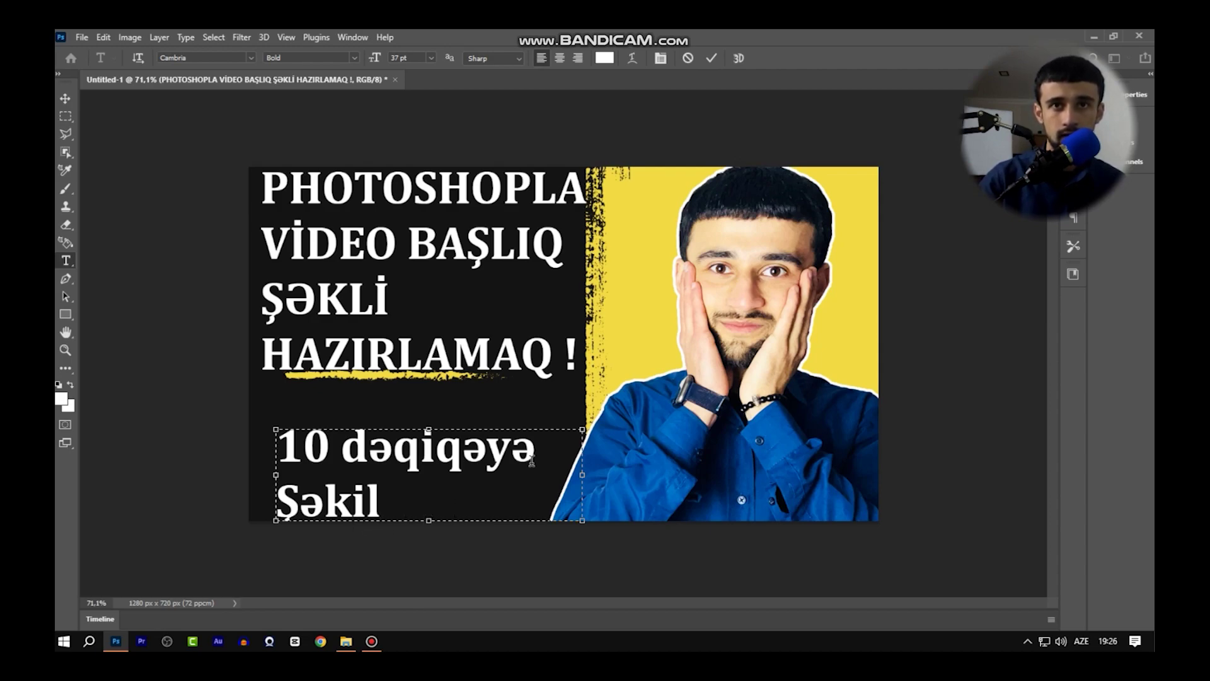
type("Hazır")
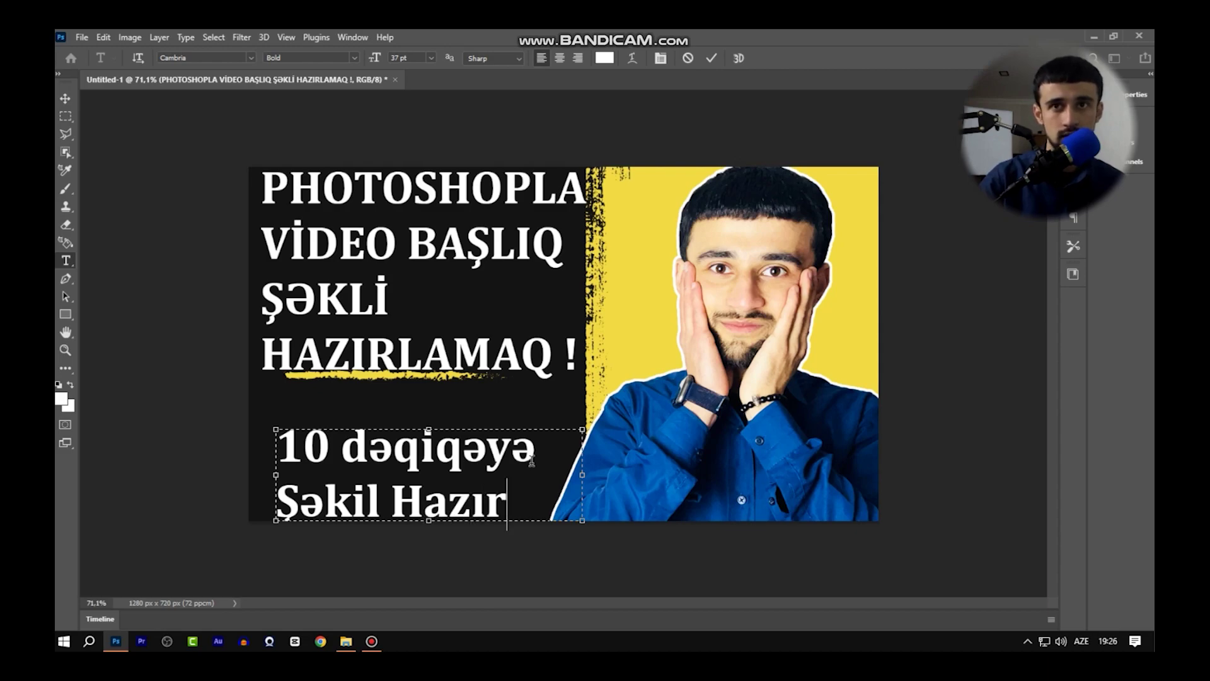
type("la")
Tilt the subtitle block counter-clockwise and move it up beneath the headline
key("ctrl+a")
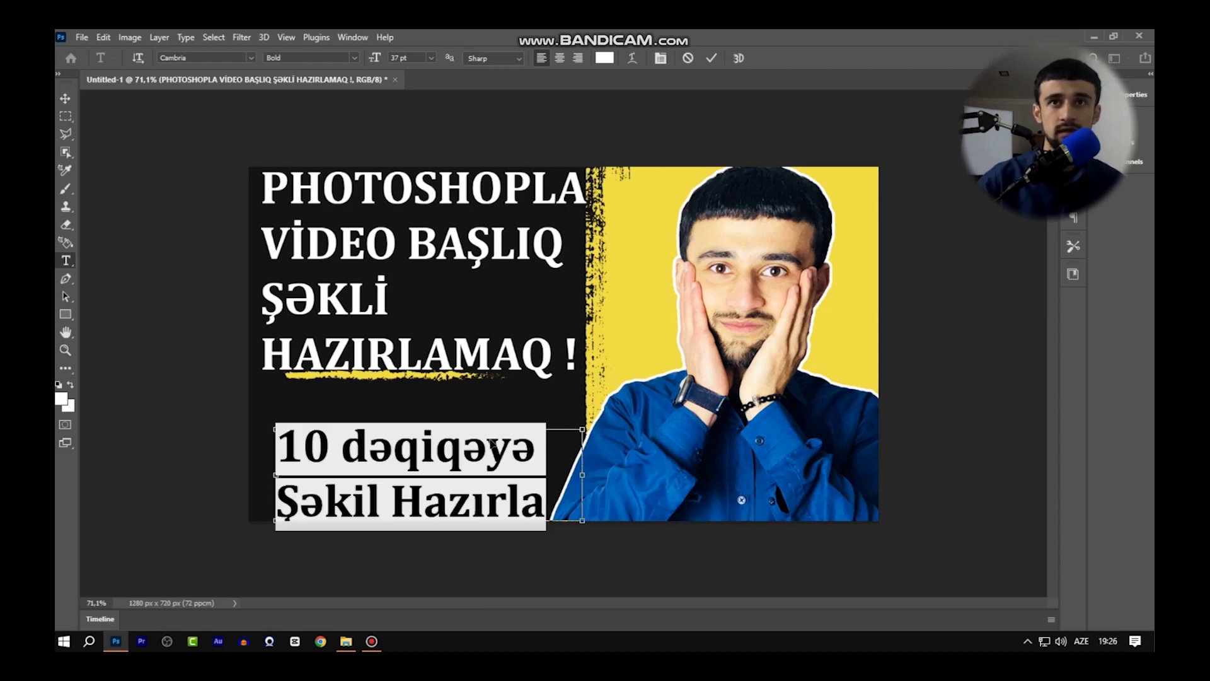
left_click_drag(621, 412, 610, 387)
left_click_drag(425, 486, 434, 460)
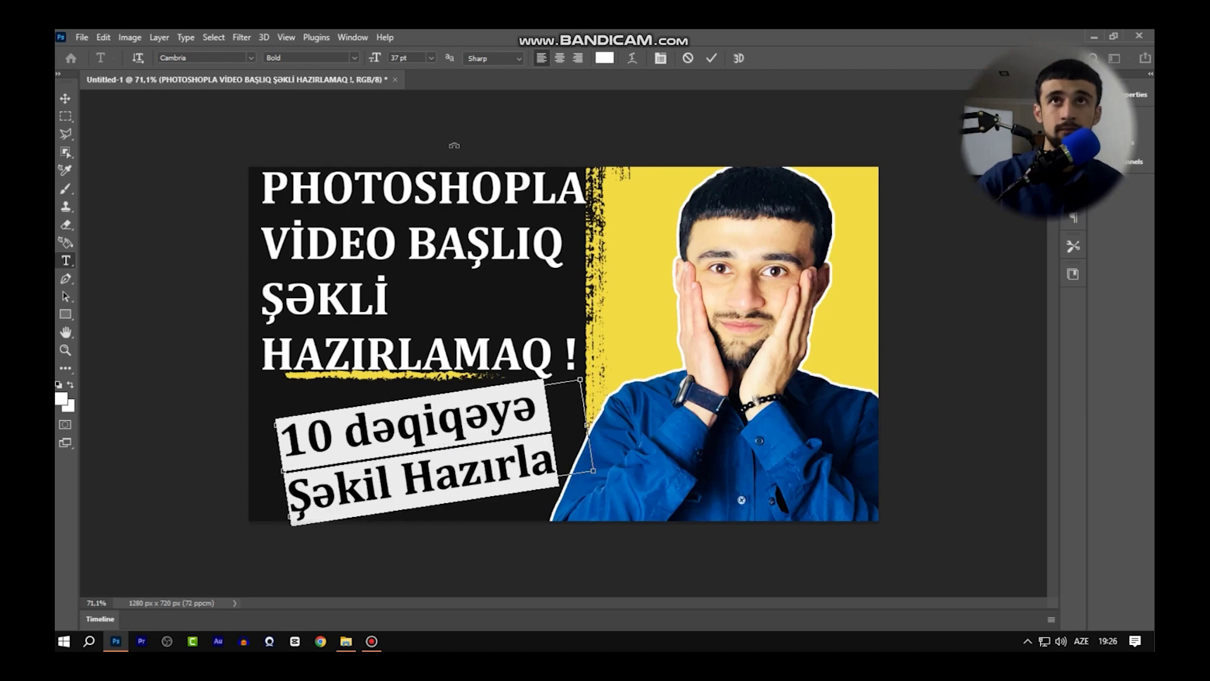
Shrink the subtitle to 27 pt and shift it right and slightly down
left_click(418, 59)
key("Down")
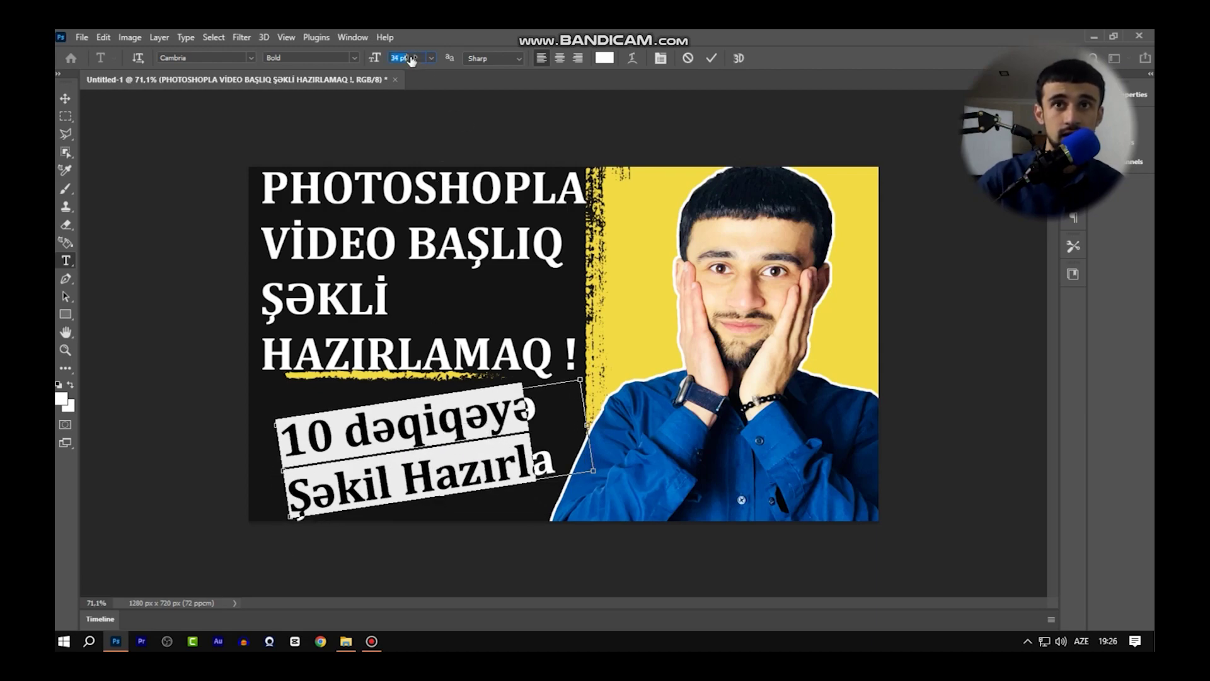
key("Down")
key("Down")
key("Down")
key("Down")
key("Down")
key("Down")
left_click_drag(394, 472, 415, 475)
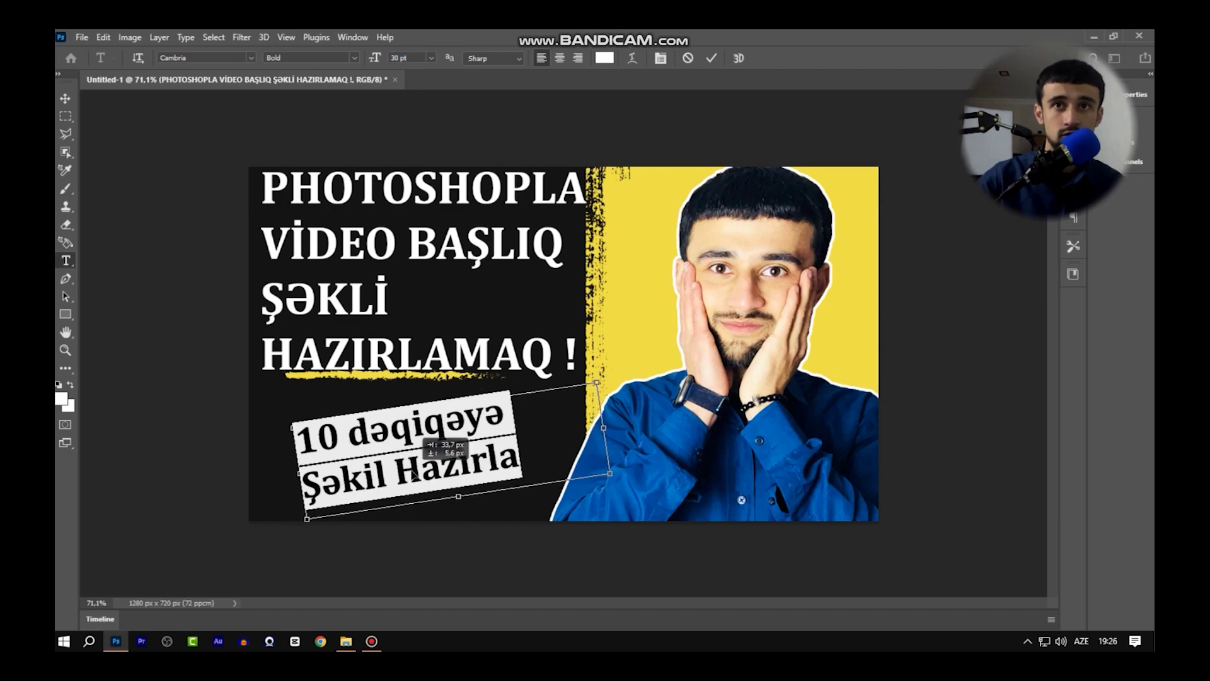
left_click(409, 57)
key("Down")
key("Down")
key("Down")
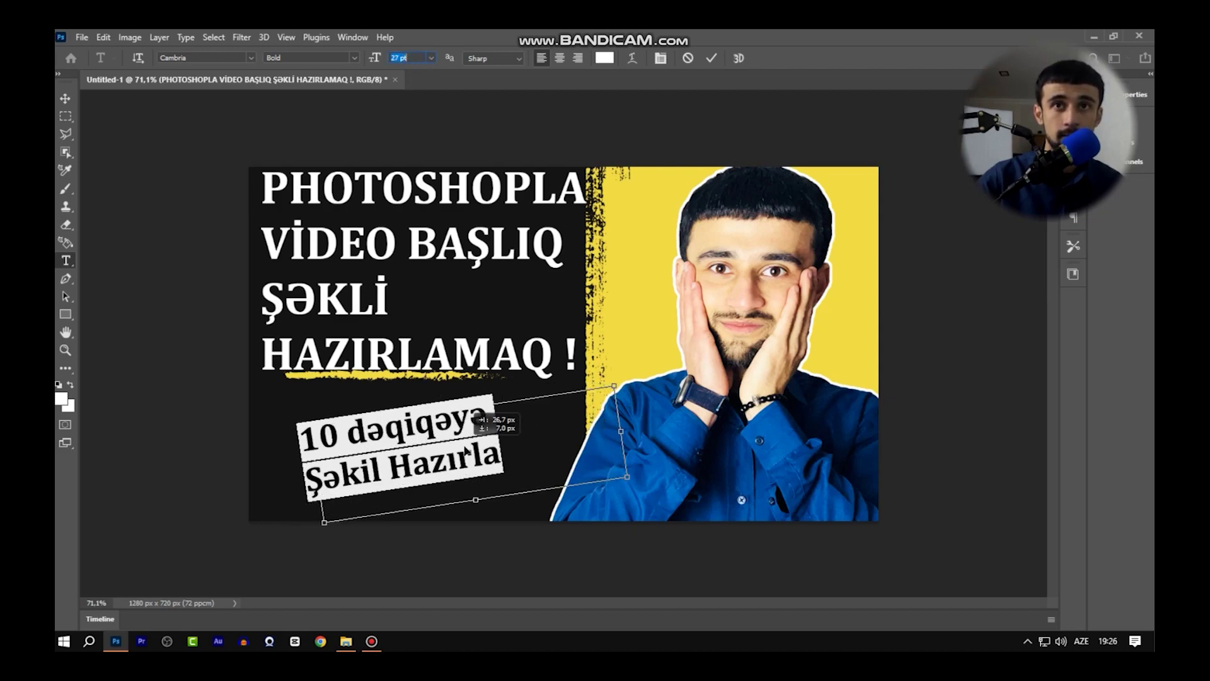
left_click_drag(433, 397, 448, 401)
Select all the subtitle text to prepare its colour change
left_click(474, 469)
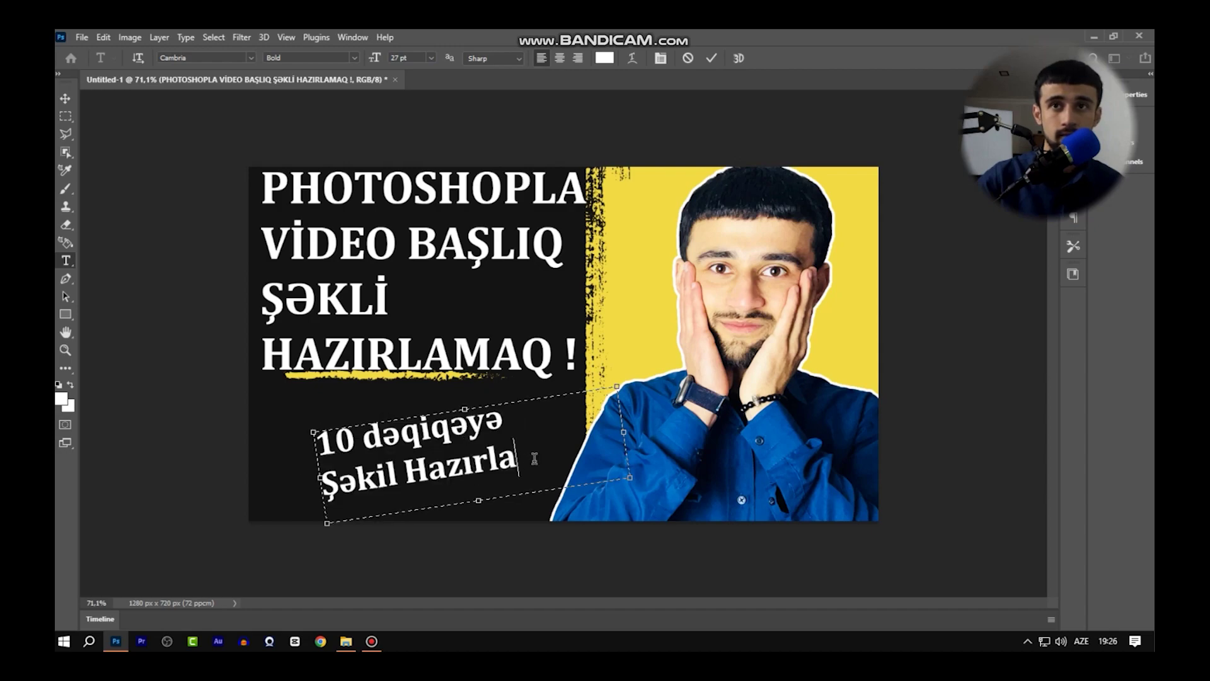
key("ctrl+a")
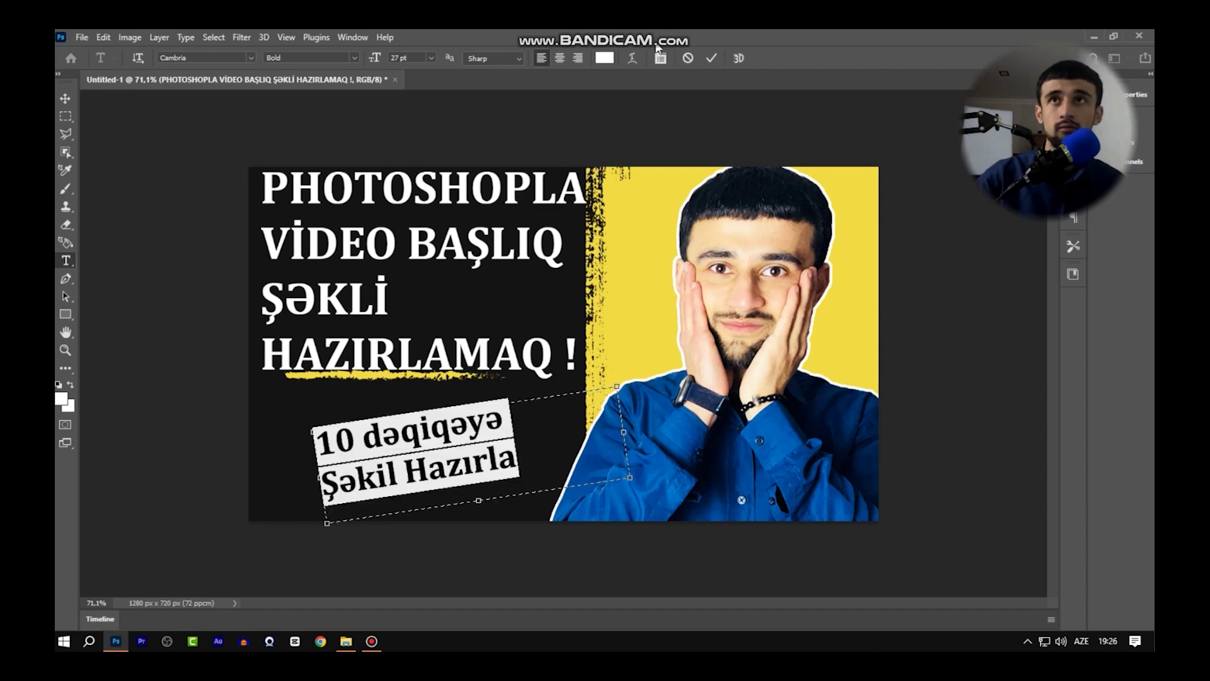
left_click(604, 58)
Colour the subtitle red (#fc0000), add ' !' after 'Hazırla', and commit it
left_click_drag(790, 315, 796, 307)
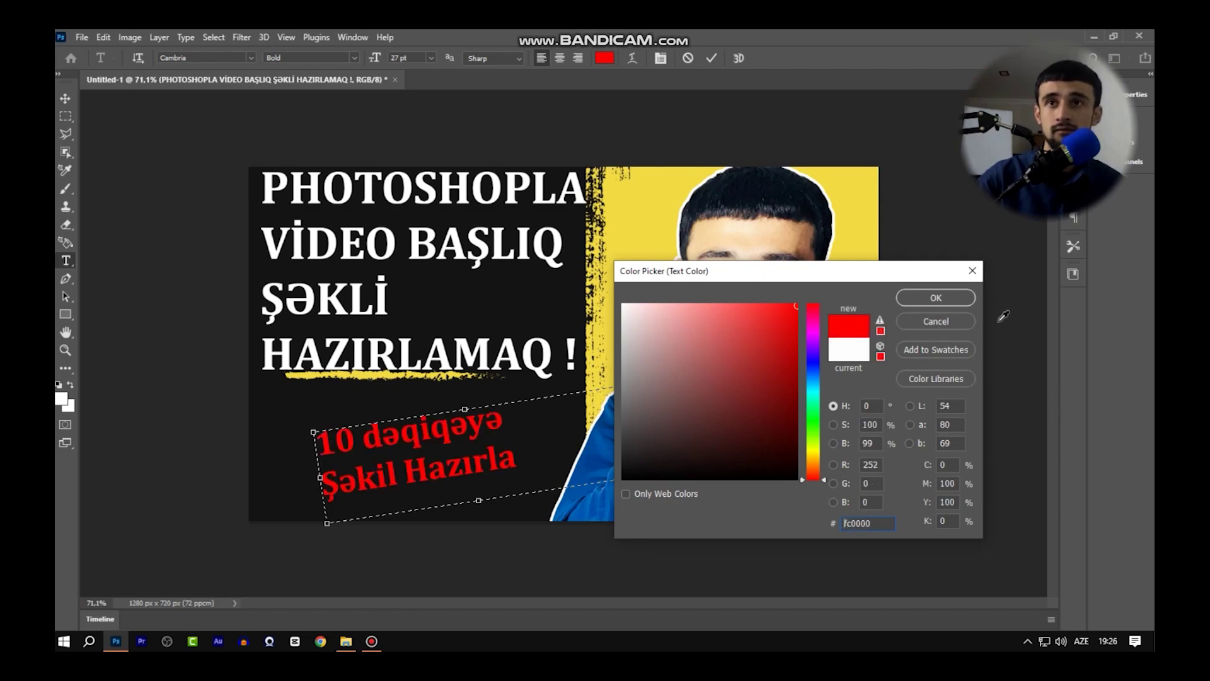
left_click(938, 298)
left_click(539, 460)
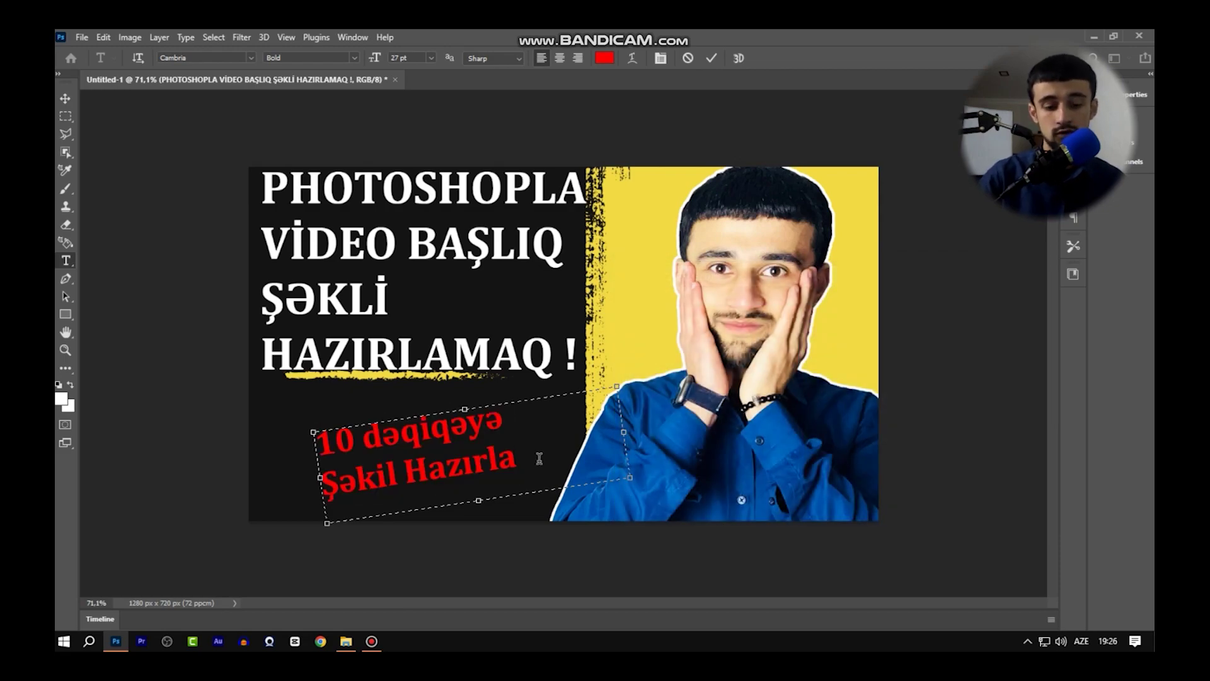
type(" !")
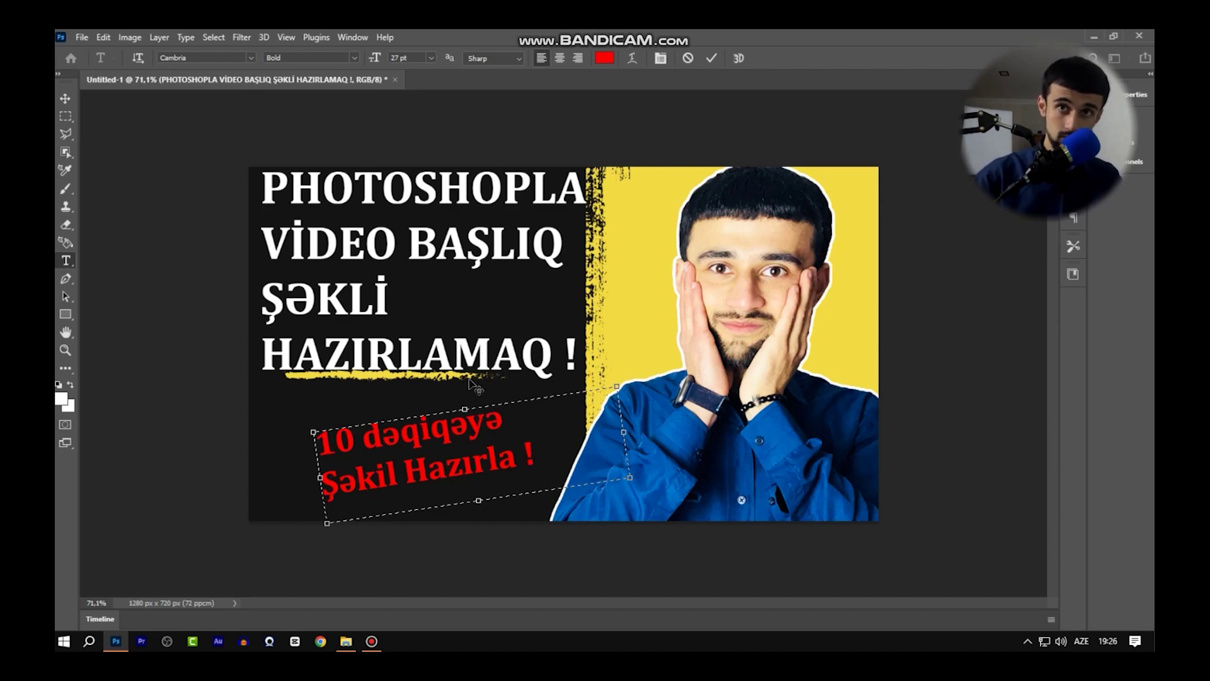
left_click(711, 58)
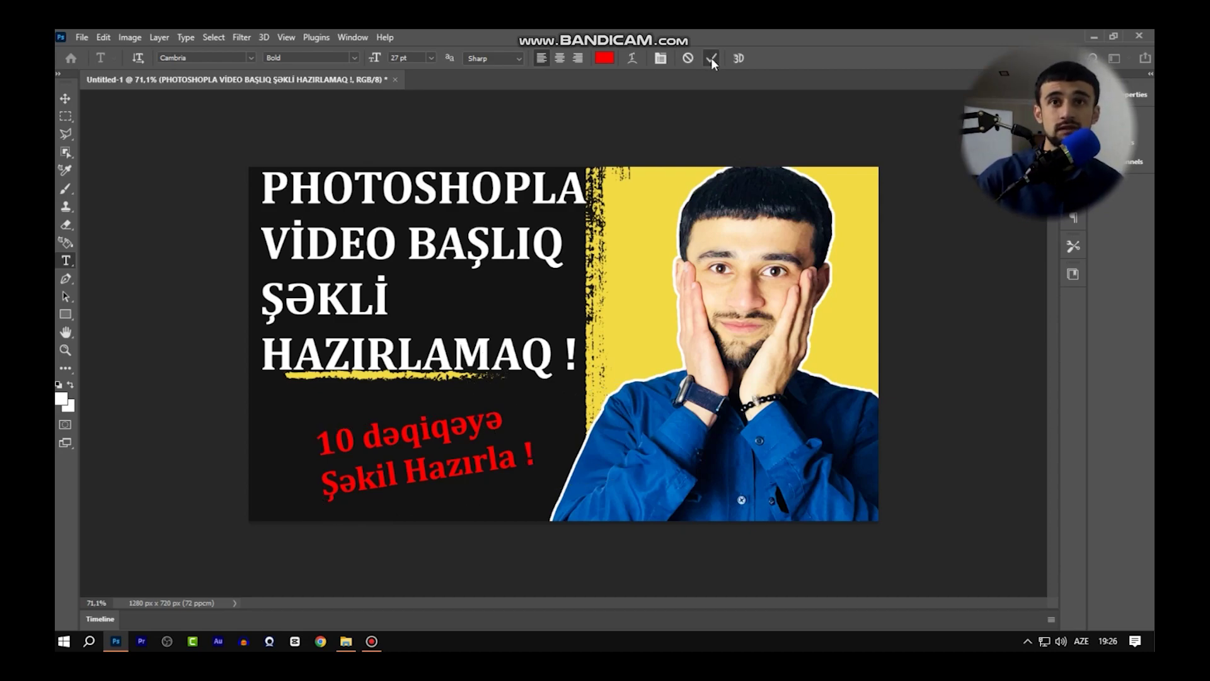
Reposition the red subtitle a little left and up using the Move tool
left_click(65, 98)
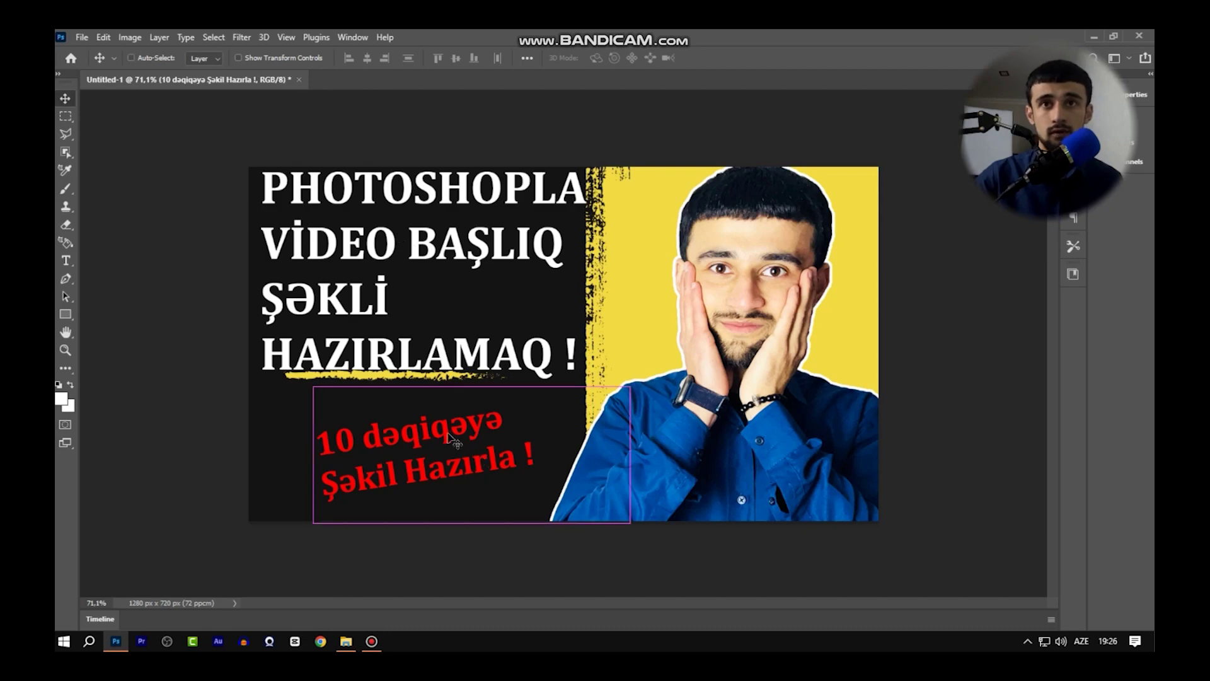
left_click_drag(454, 439, 457, 447)
left_click_drag(394, 344, 362, 337)
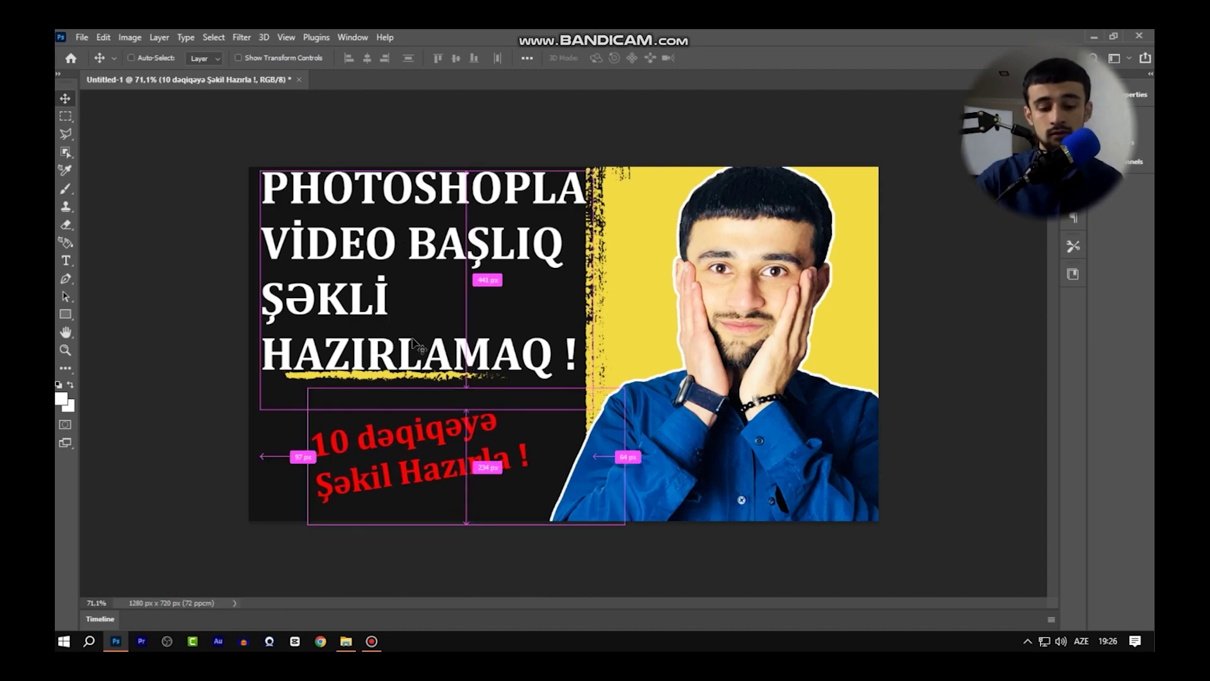
key("ctrl")
Zoom out and back in to review the finished thumbnail, then bring up the File menu
left_click(66, 118)
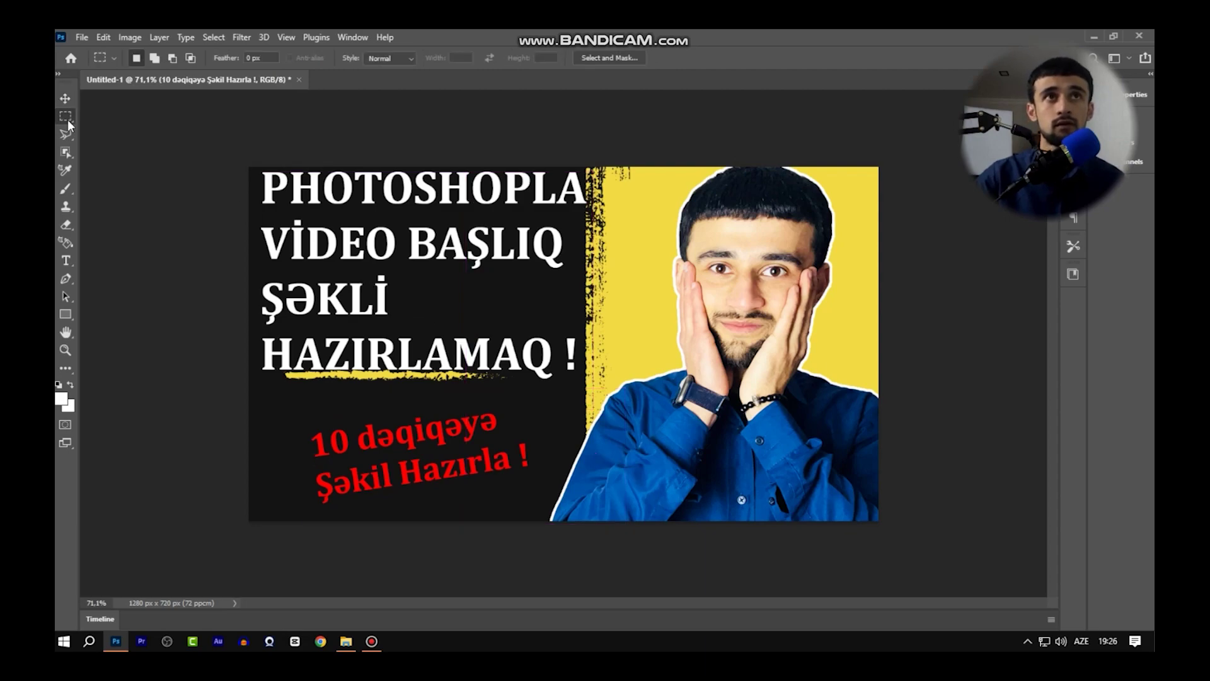
left_click(65, 99)
scroll(351, 284, "down", 2)
scroll(351, 315, "down", 3)
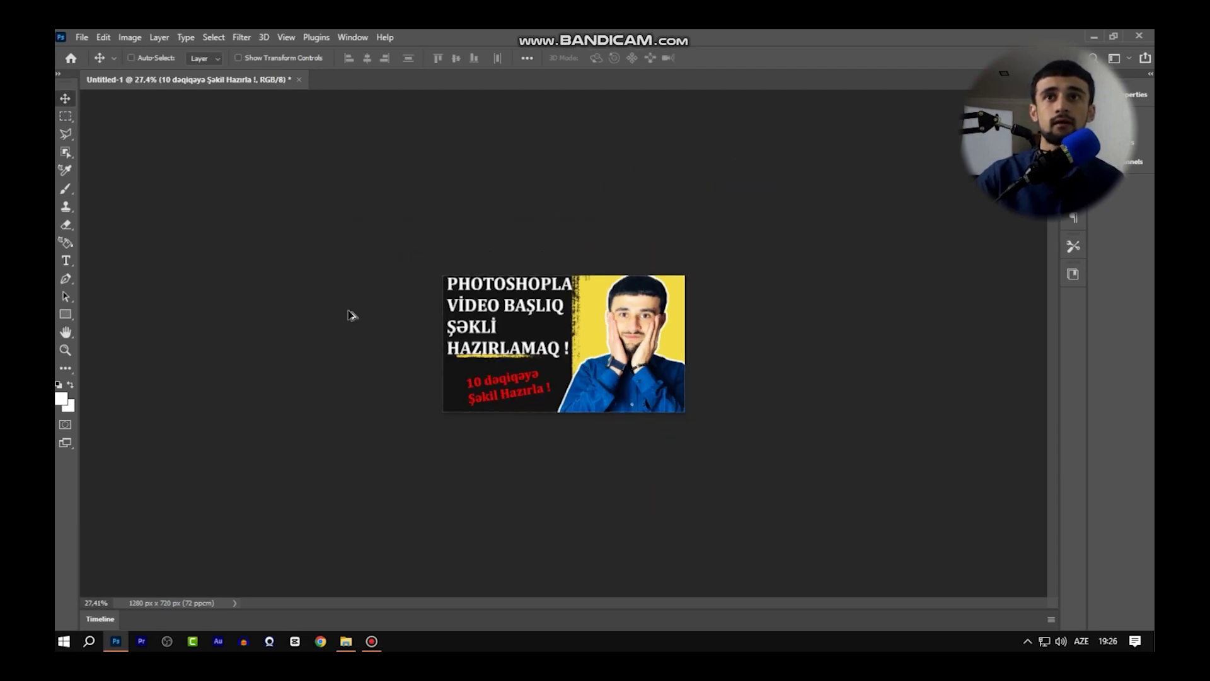
scroll(372, 317, "down", 2)
scroll(536, 318, "up", 2)
scroll(600, 316, "down", 2)
scroll(593, 340, "up", 3)
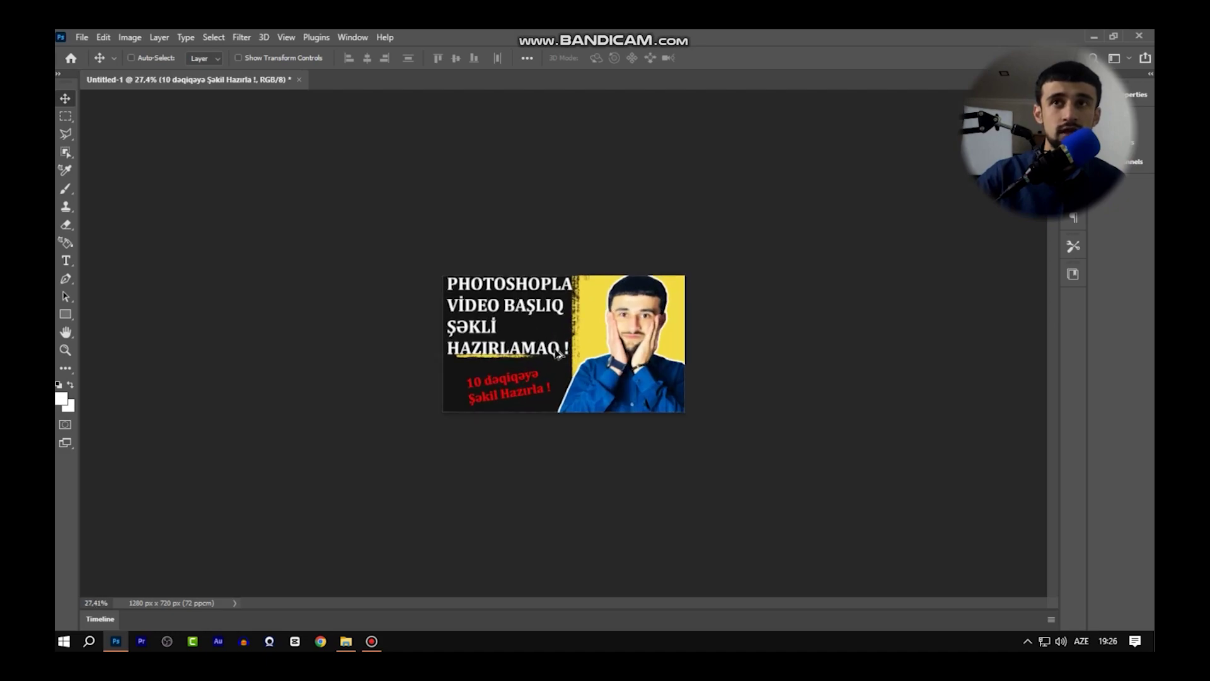
scroll(588, 364, "up", 1)
scroll(587, 364, "up", 2)
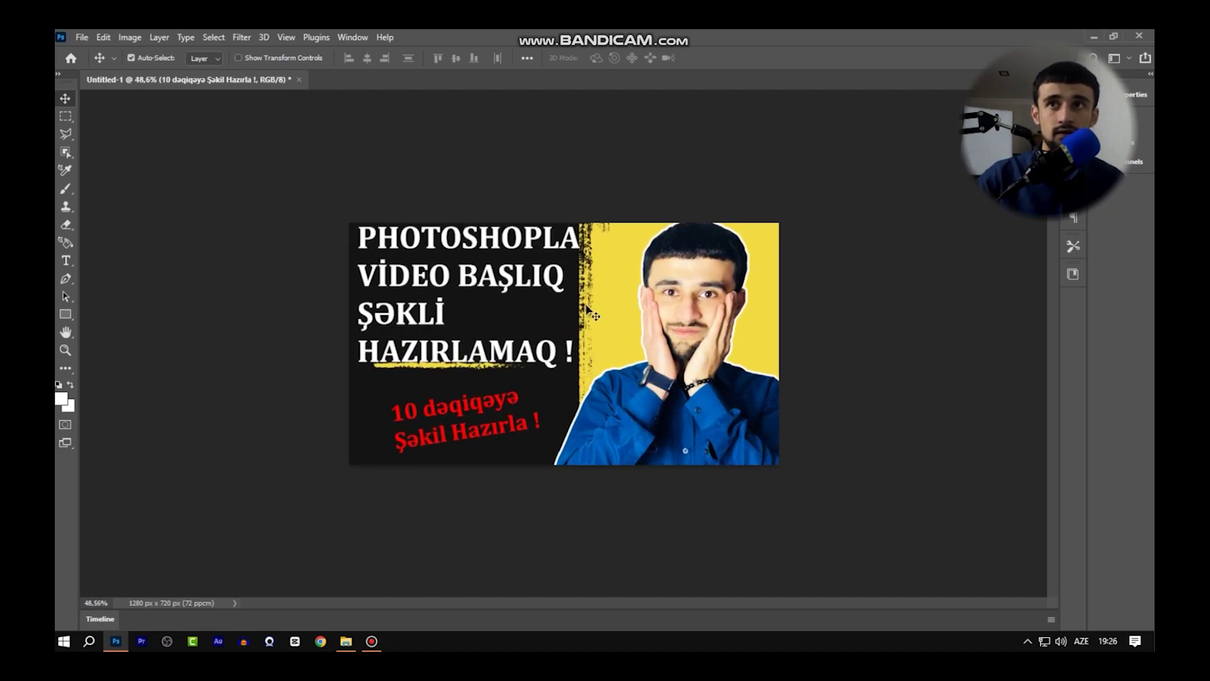
scroll(549, 293, "down", 1)
scroll(504, 315, "up", 1)
scroll(502, 321, "up", 1)
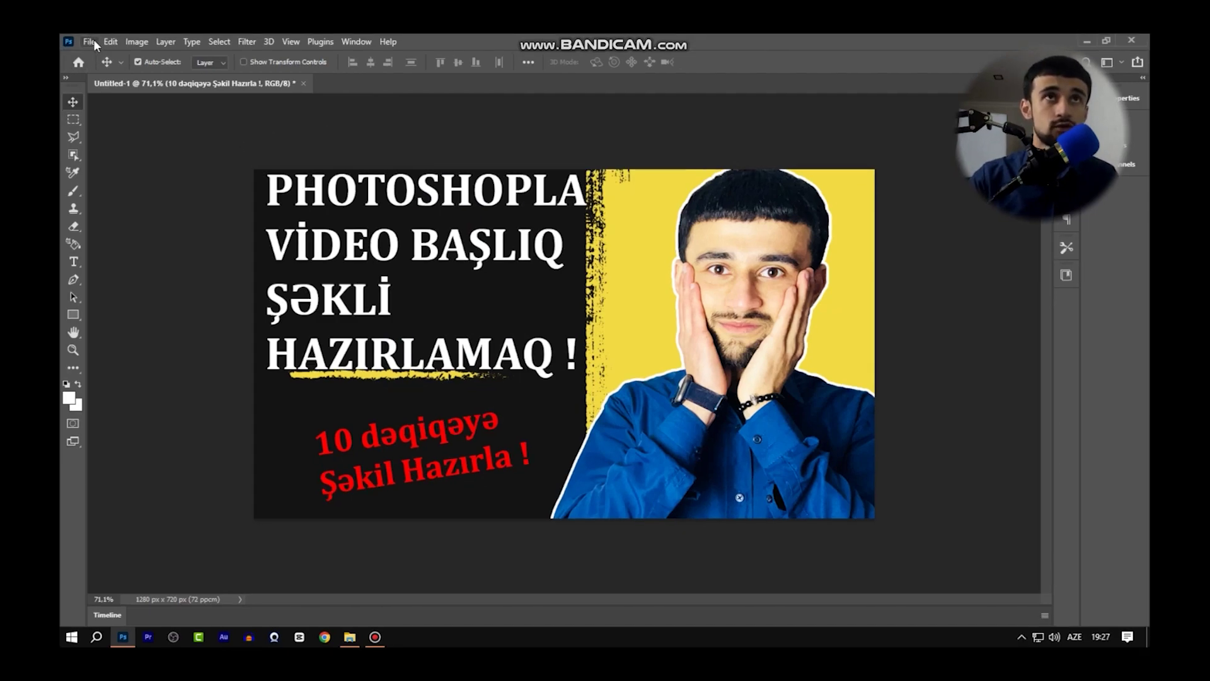
left_click(89, 42)
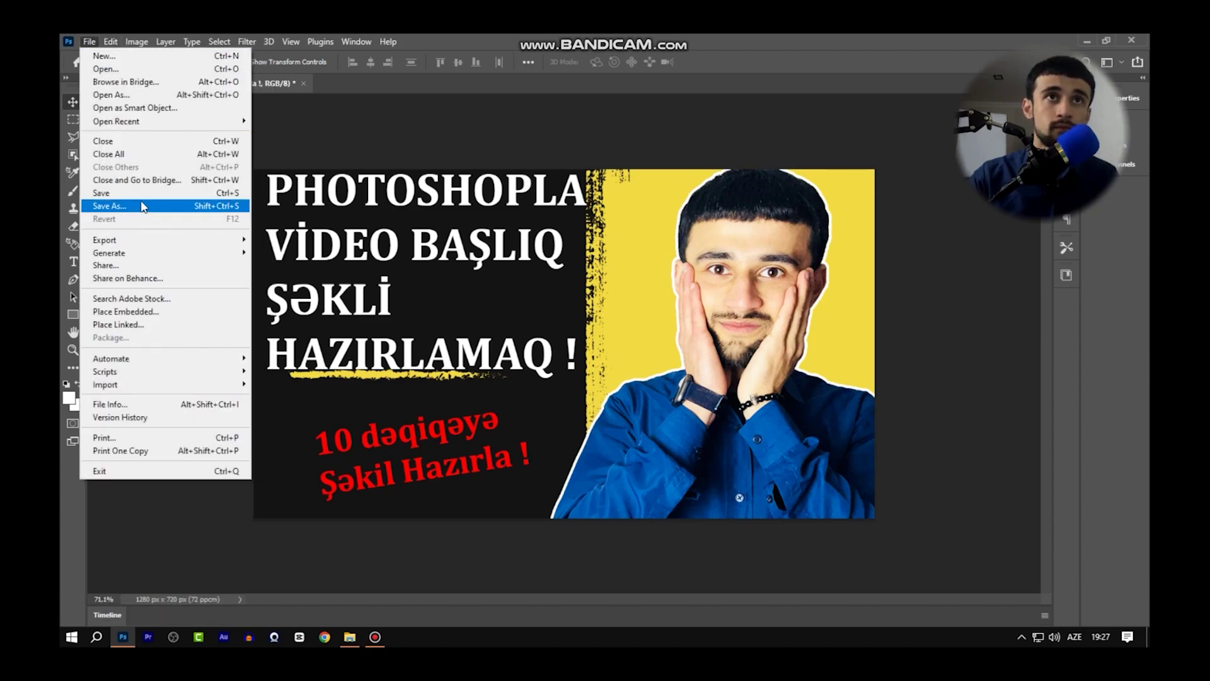
Save As a PNG on the computer, naming it 'part photo 1'
left_click(115, 208)
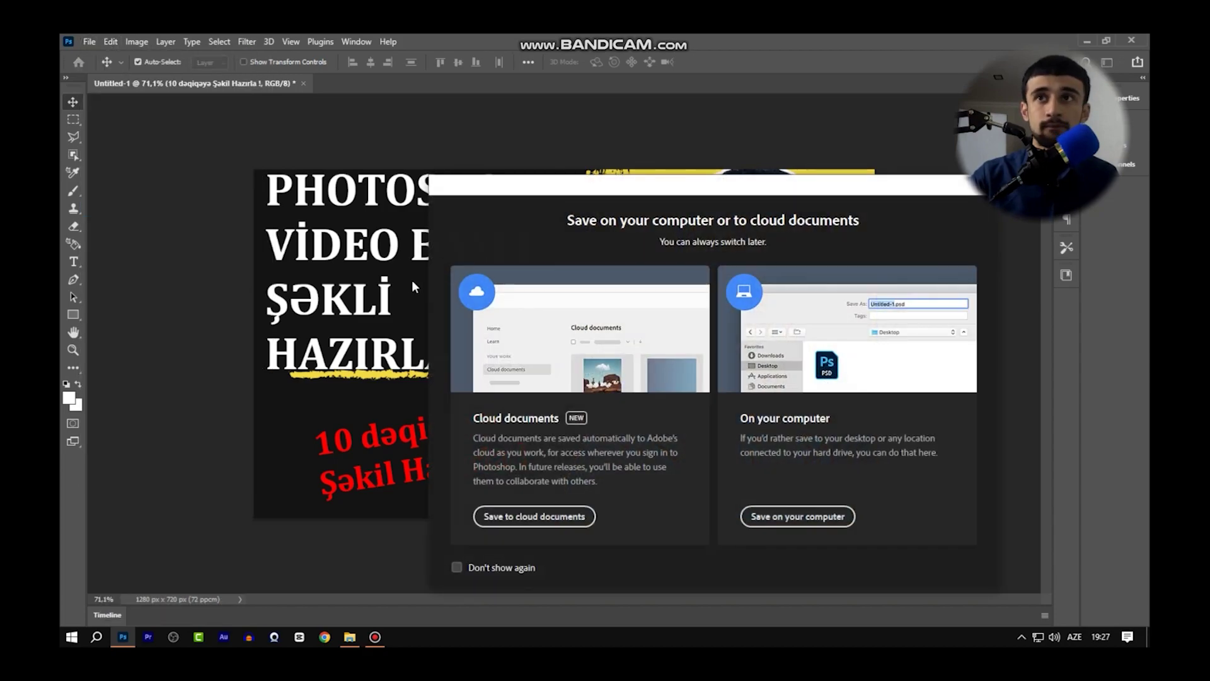
left_click(816, 520)
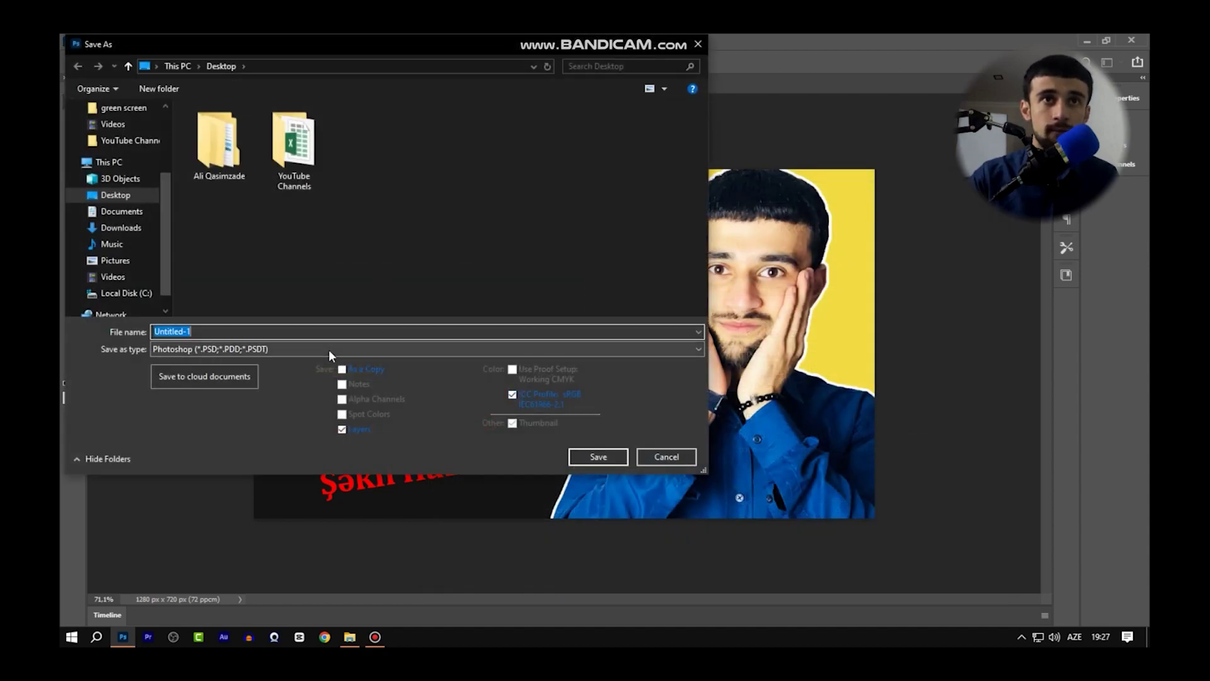
left_click(327, 349)
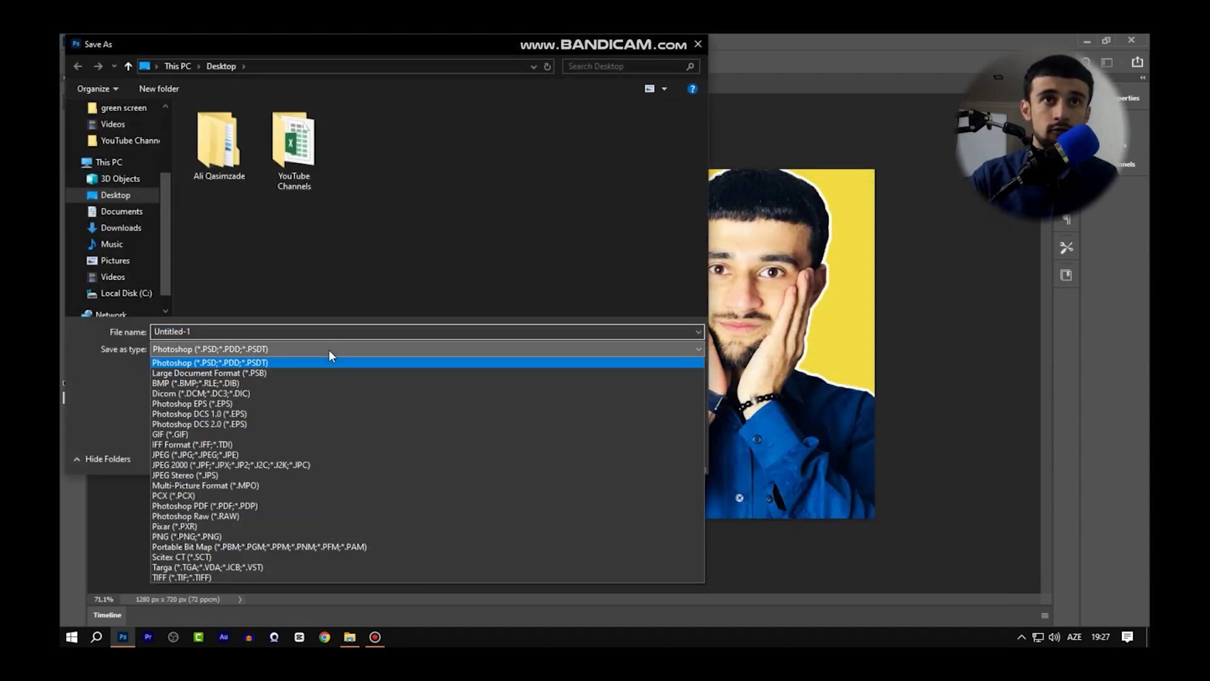
left_click(294, 536)
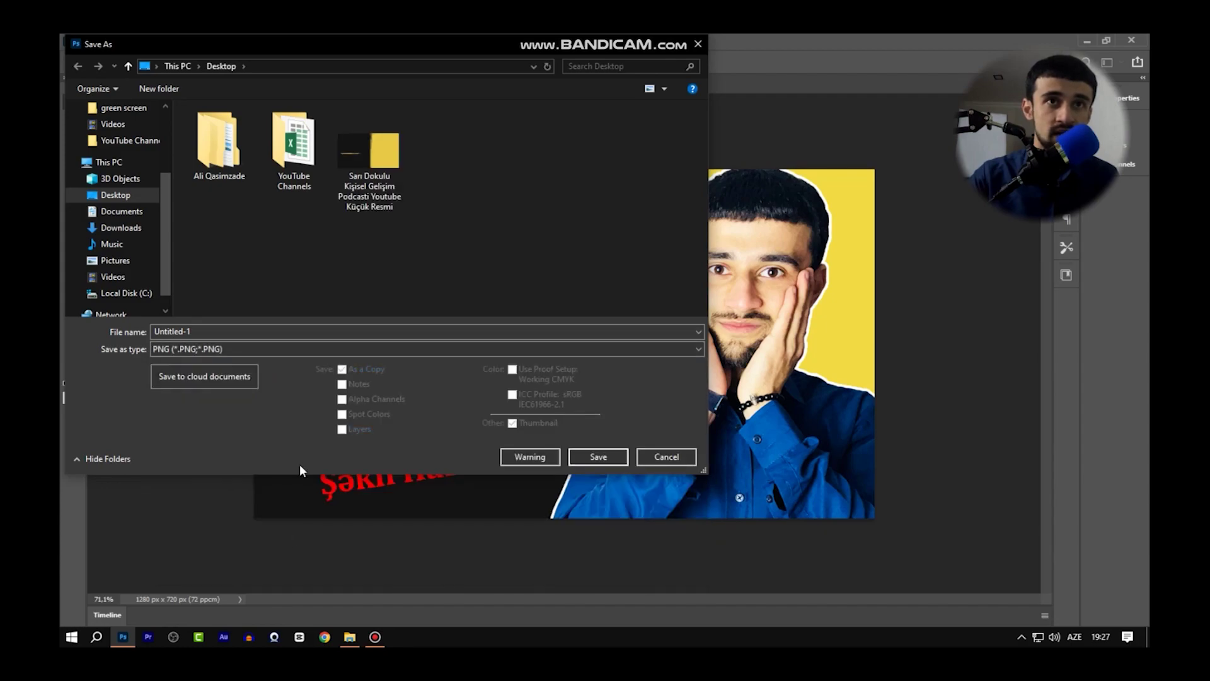
double_click(232, 332)
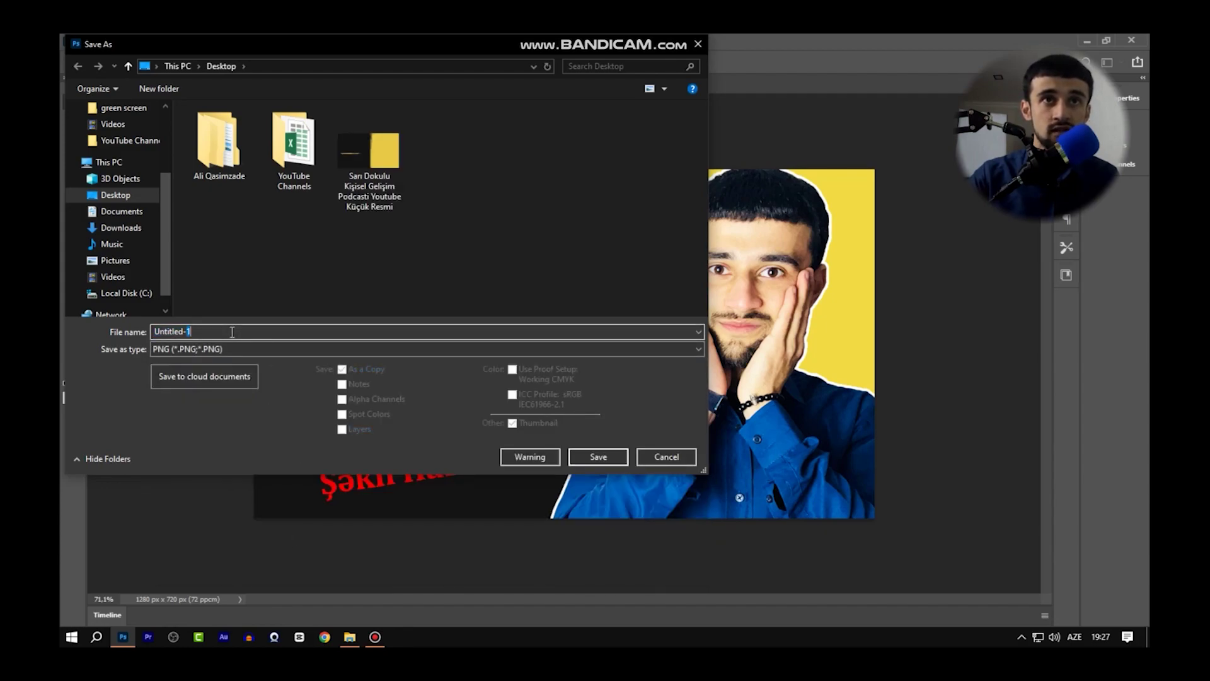
key("ctrl+a")
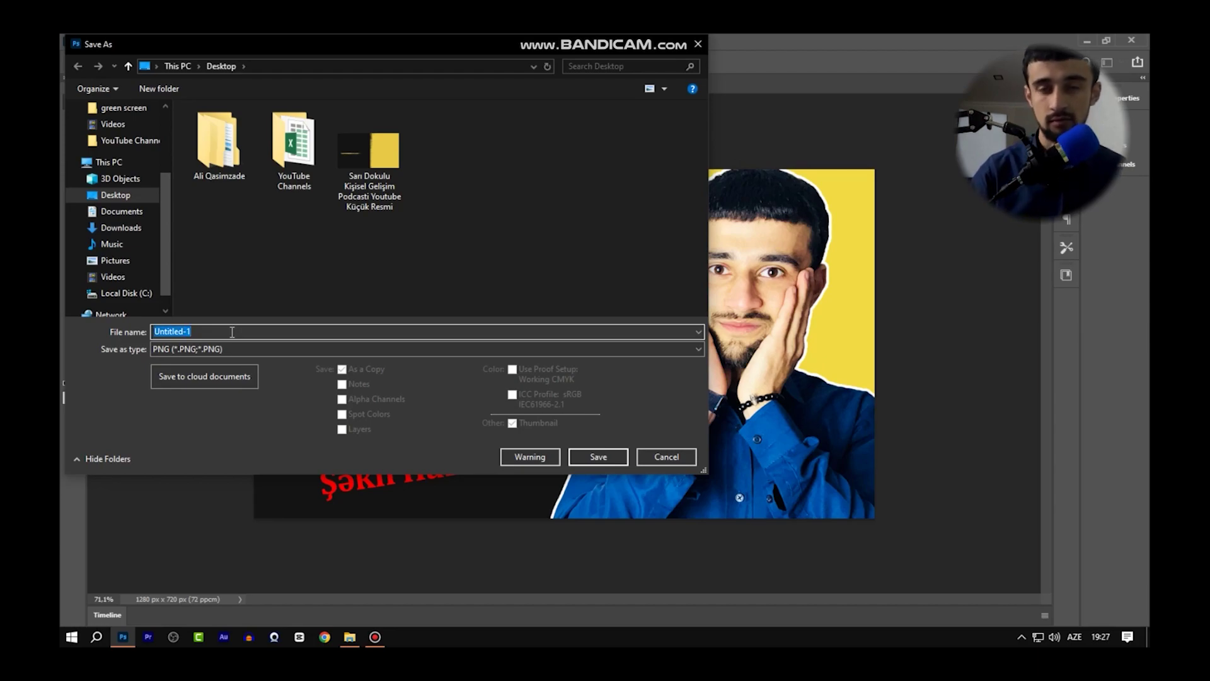
type("part ")
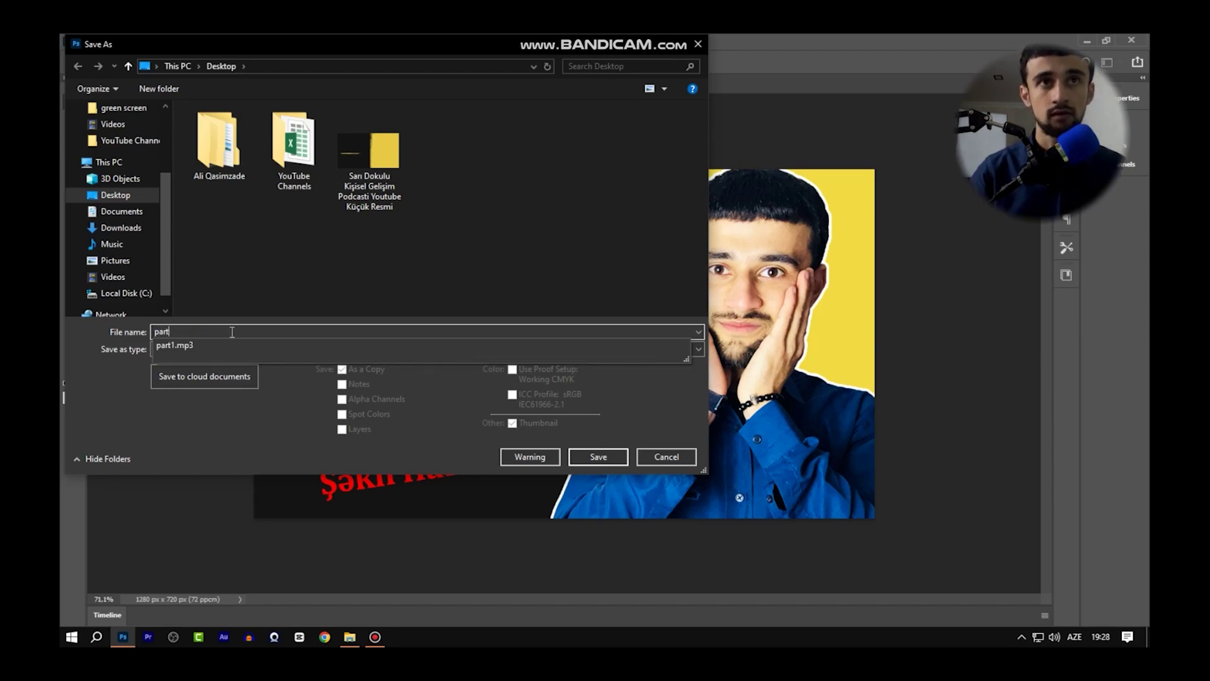
type("photo ")
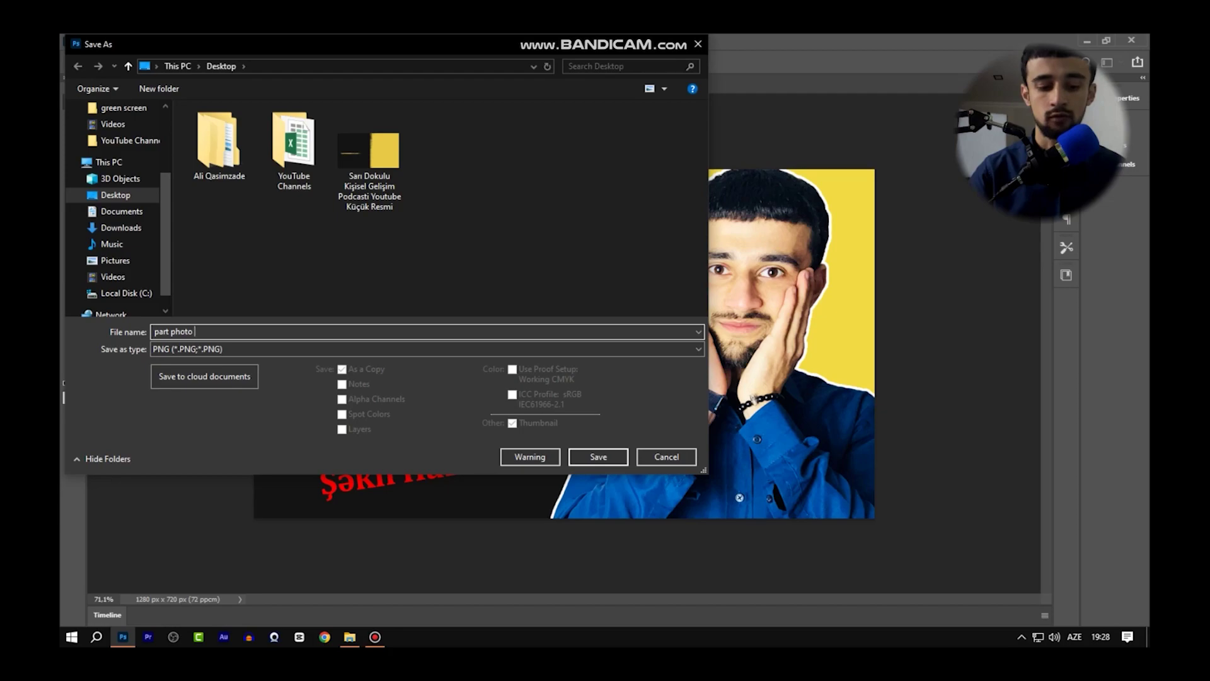
type("1")
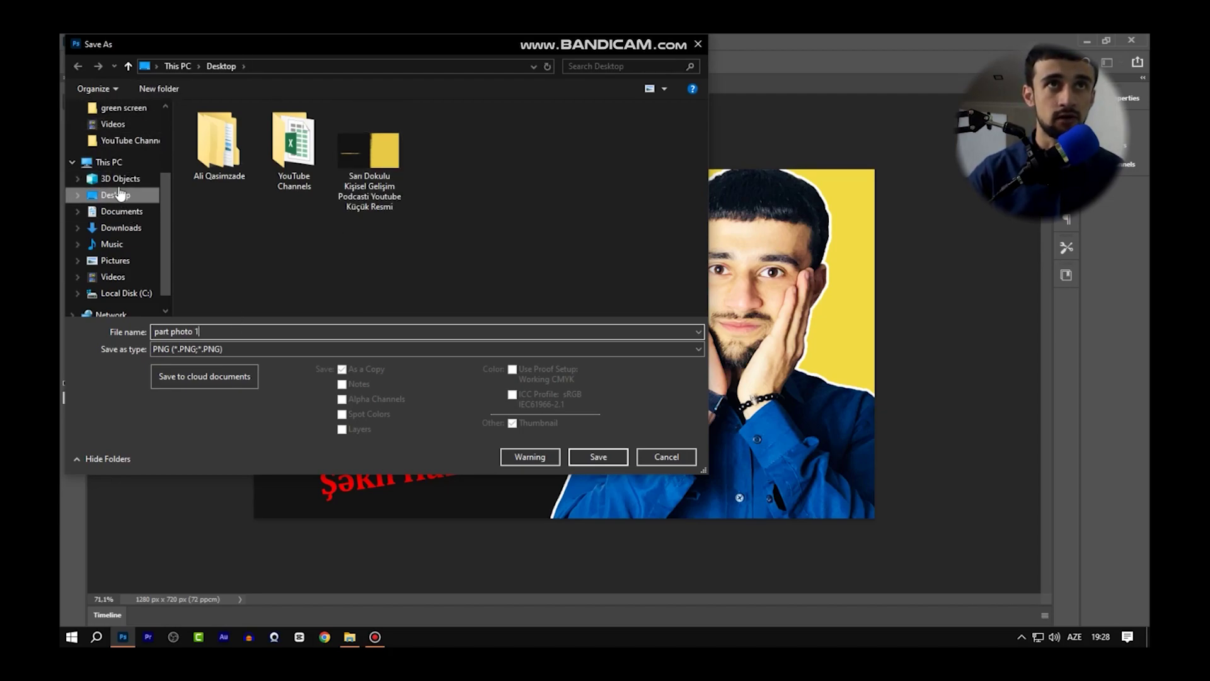
Save the PNG to the Desktop with default options, then quit Photoshop without saving the layered file
left_click(599, 457)
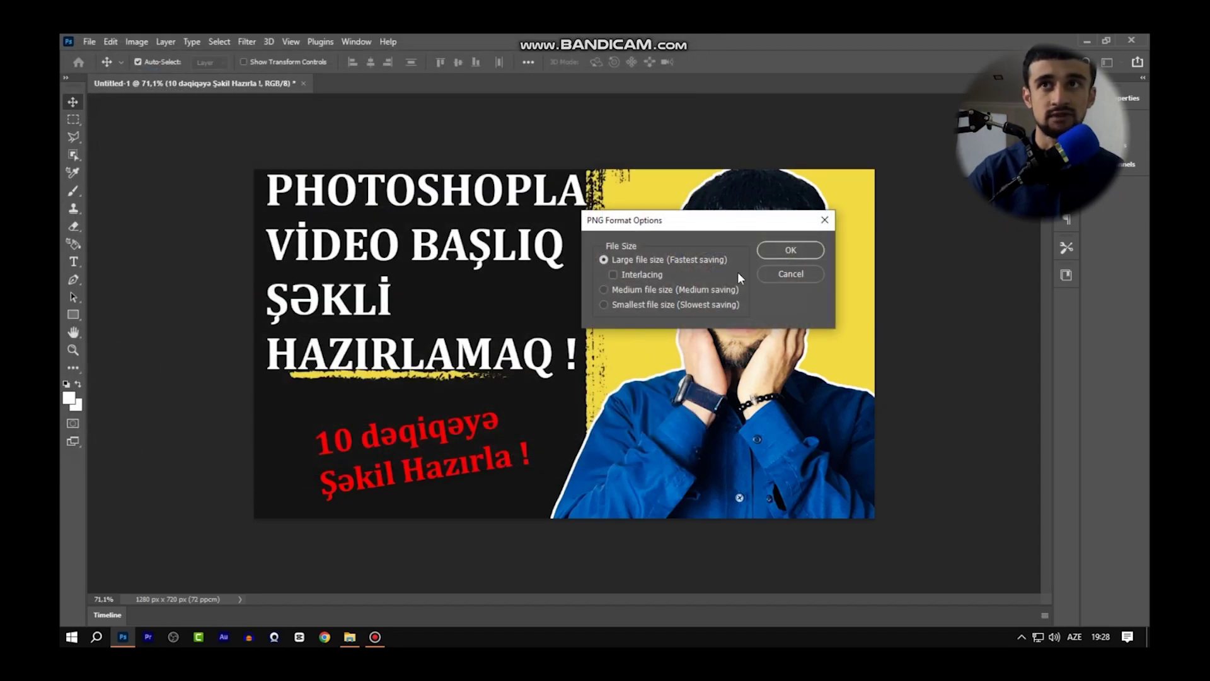
left_click(790, 250)
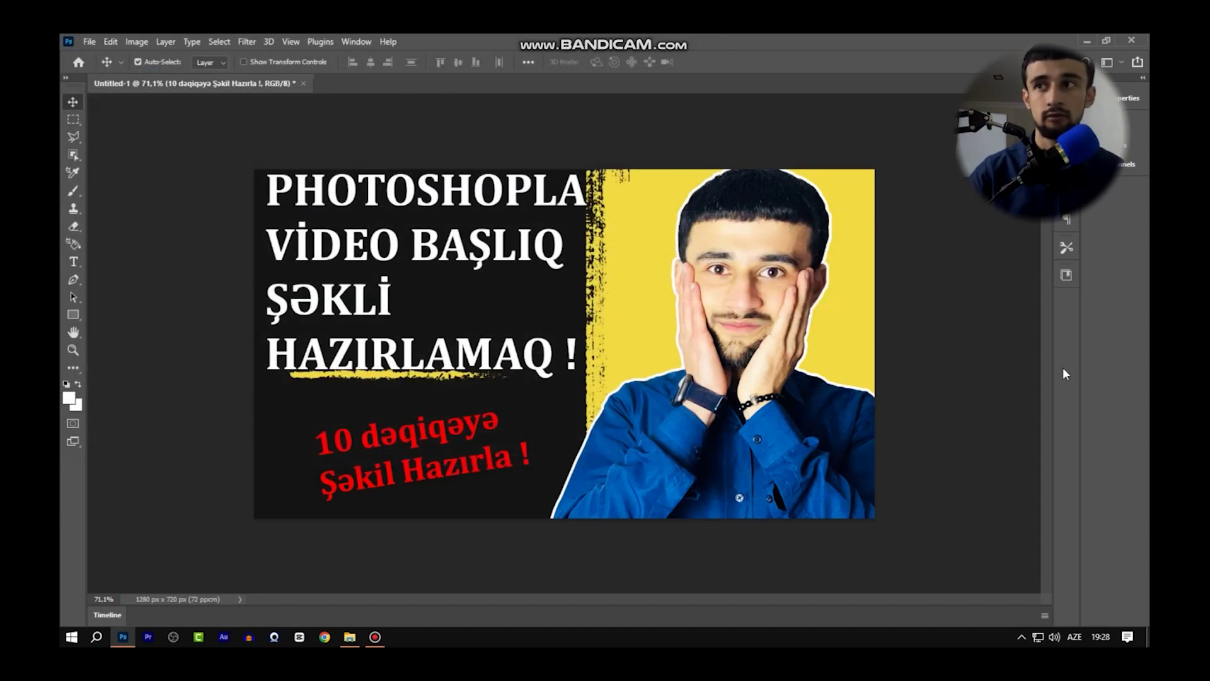
key("ctrl+q")
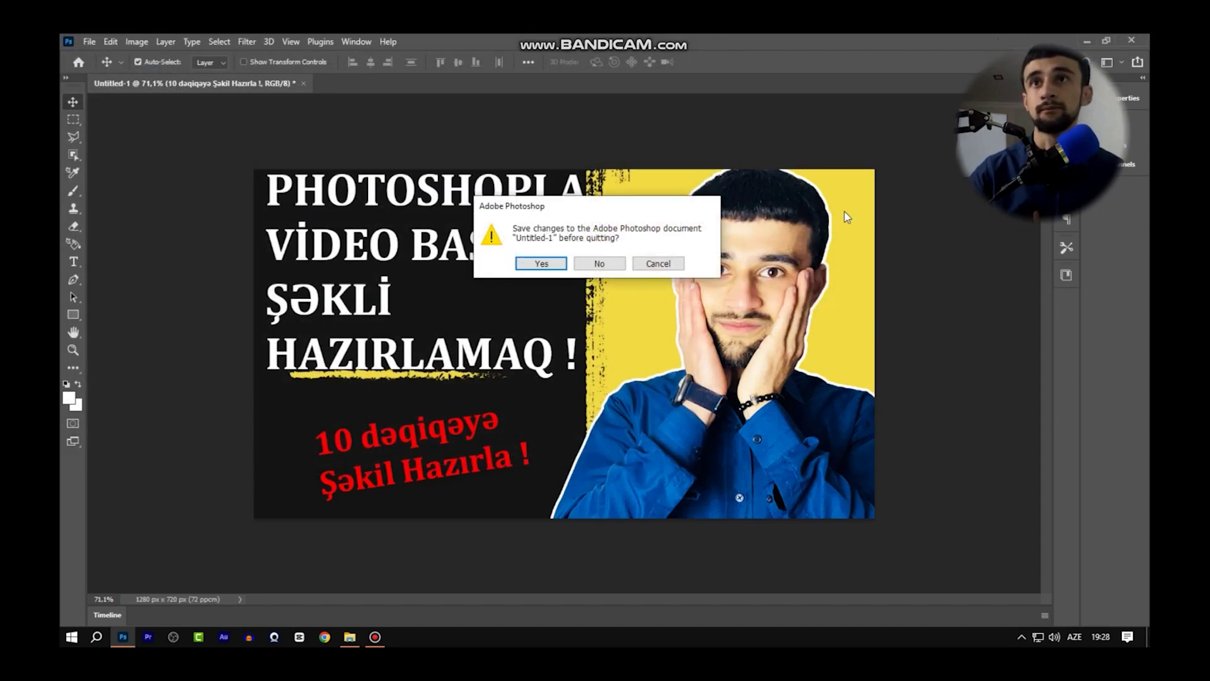
left_click(596, 265)
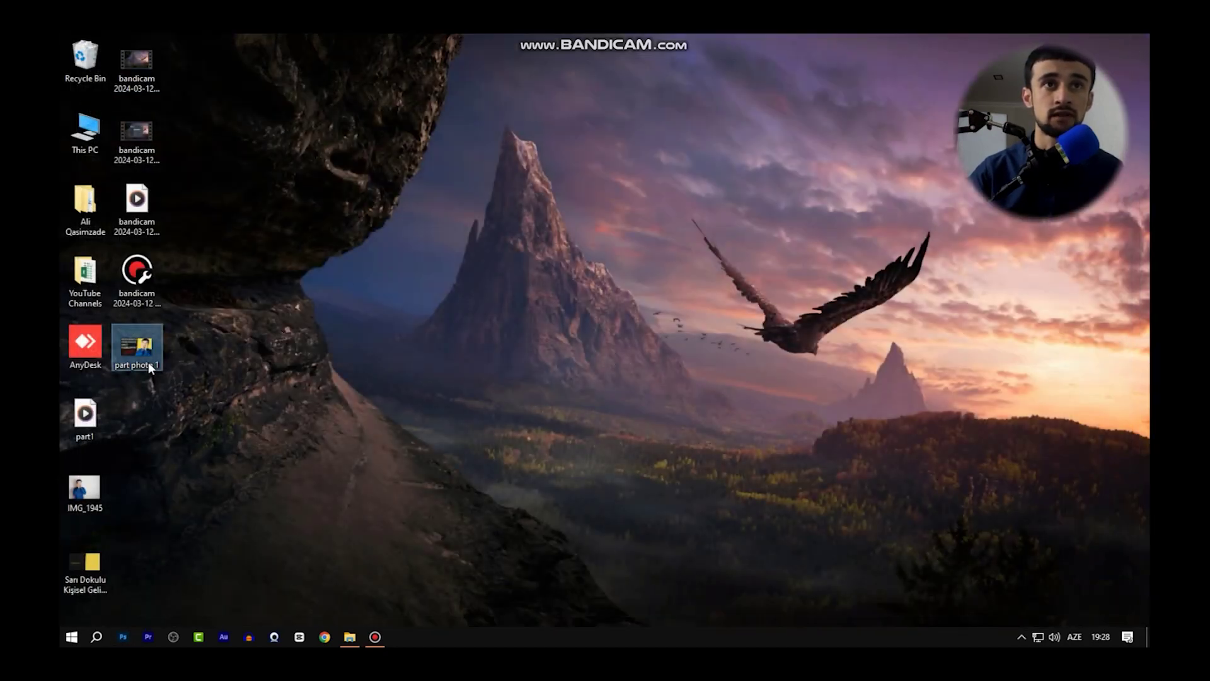
Open 'part photo 1' from the desktop in Windows Photos to view the thumbnail
double_click(151, 368)
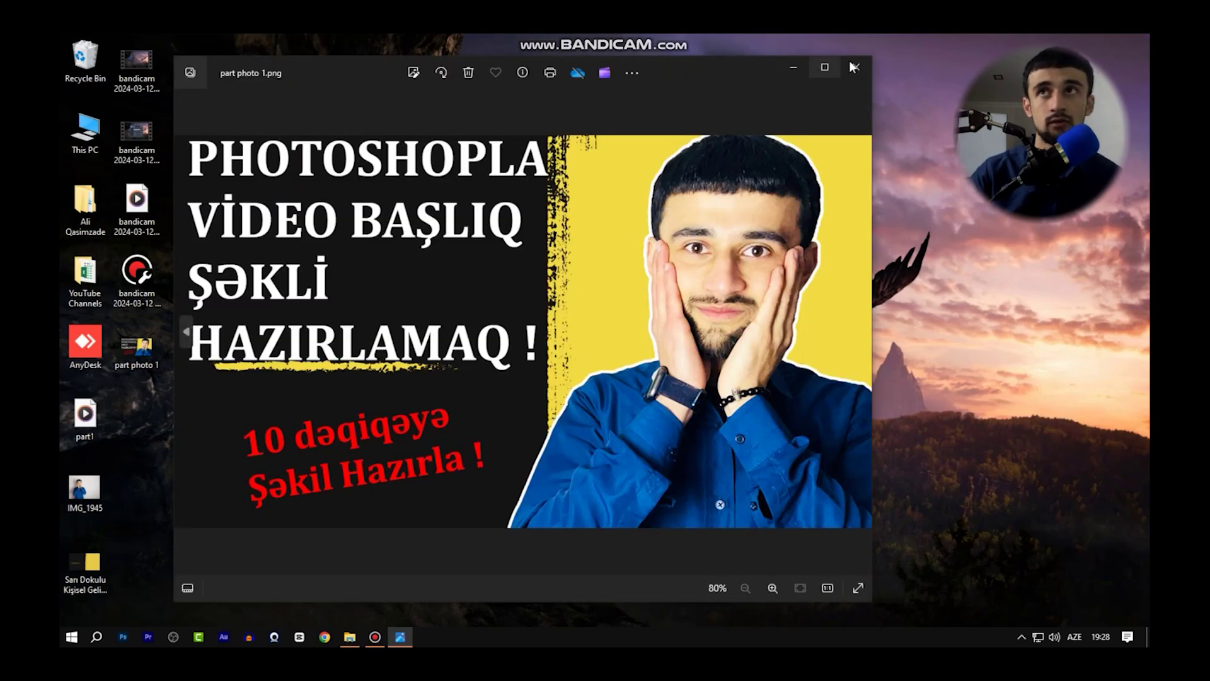